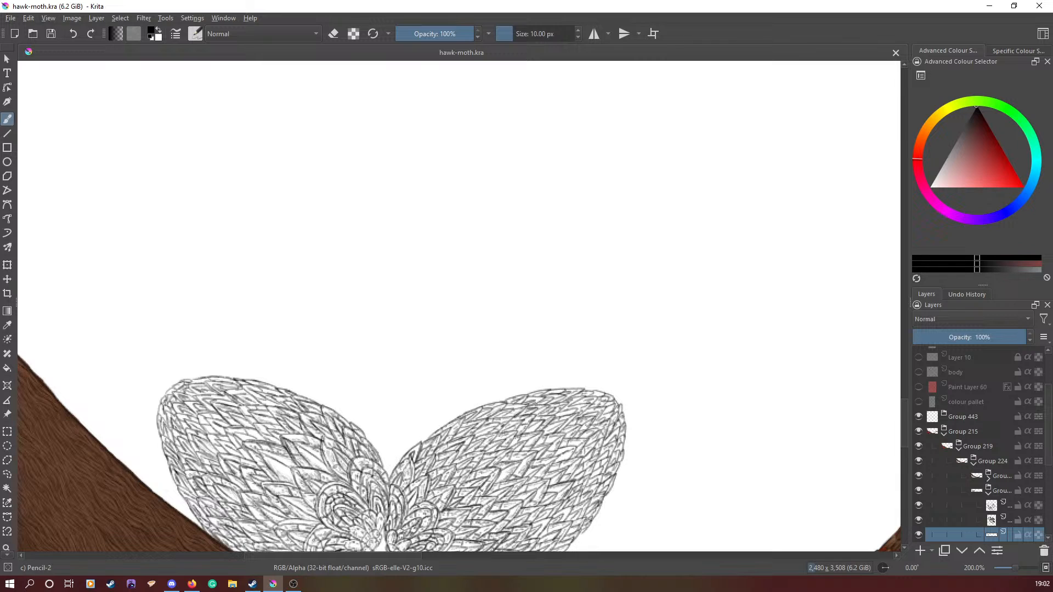
- Switch to full screen mode and set the Pencil-2 brush size to 3.65 px
{"action": "scroll", "coordinate": [310, 421], "scroll_direction": "down", "scroll_amount": 4}
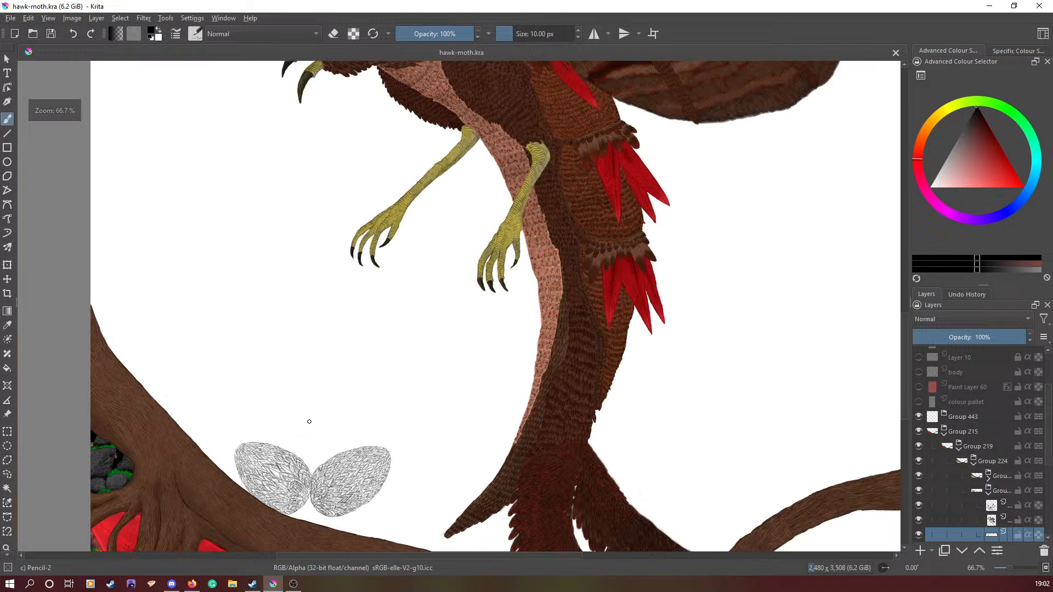
{"action": "scroll", "coordinate": [309, 421], "scroll_direction": "up", "scroll_amount": 5}
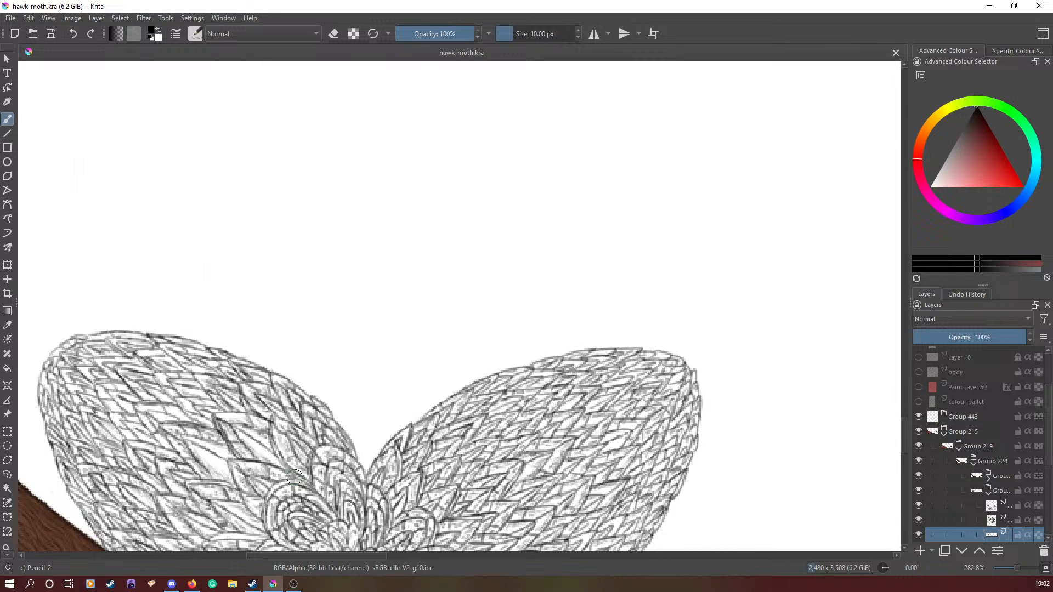
{"action": "left_click", "coordinate": [50, 18]}
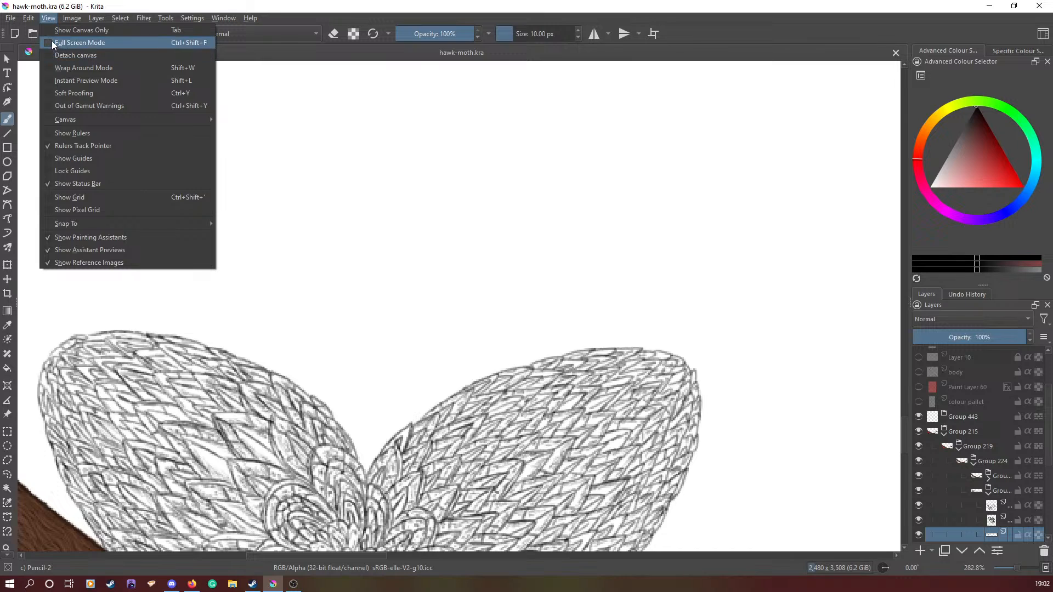
{"action": "left_click", "coordinate": [52, 42]}
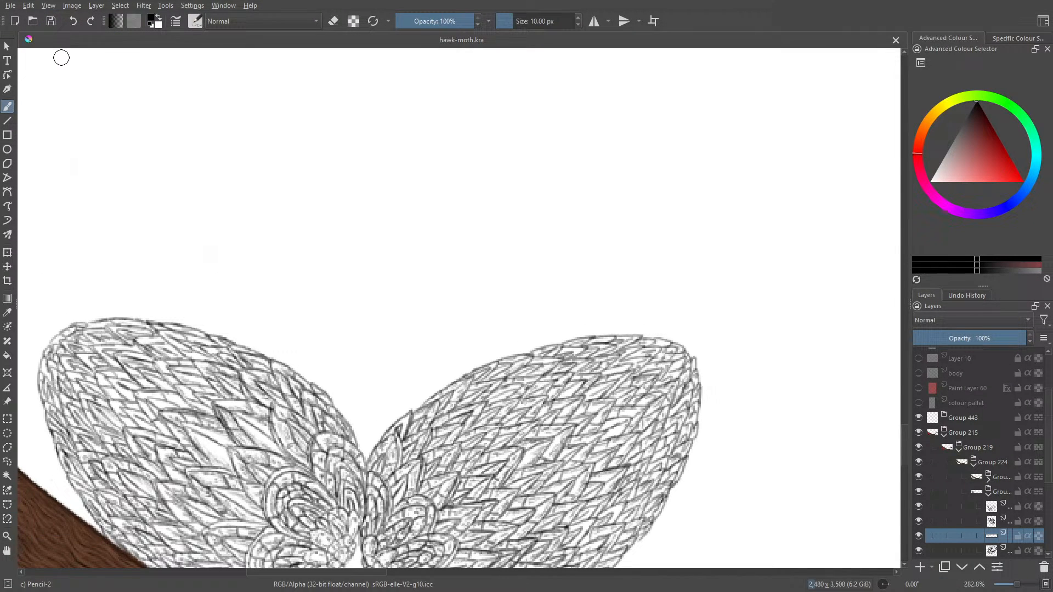
{"action": "left_click", "coordinate": [508, 21]}
{"action": "left_click_drag", "start_coordinate": [507, 21], "coordinate": [510, 22]}
- Toggle the wing line-art layers' visibility one by one to identify which part of the drawing each one holds
{"action": "left_click_drag", "start_coordinate": [1048, 445], "coordinate": [1048, 469]}
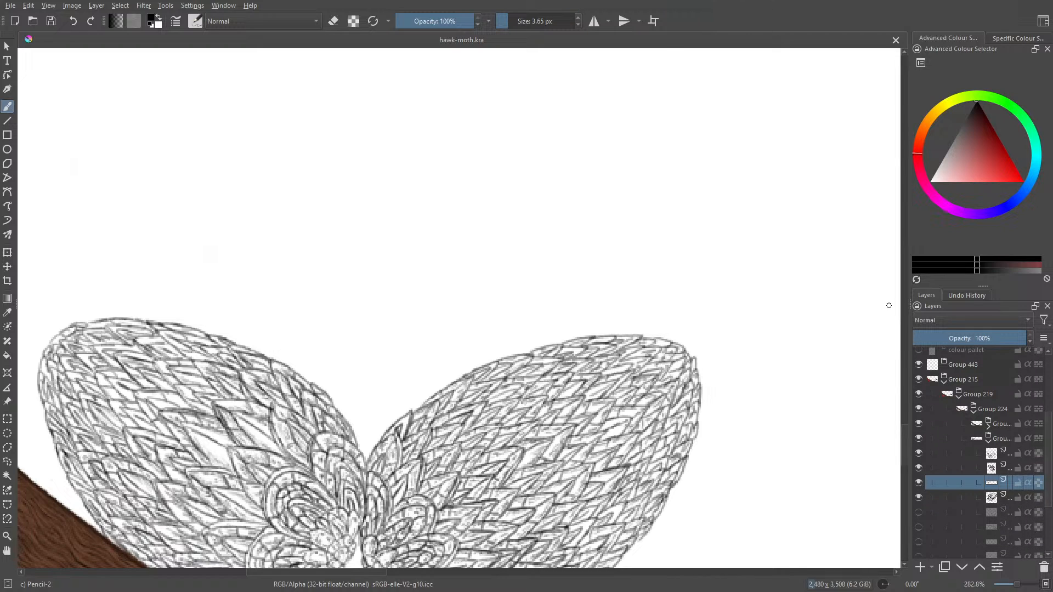
{"action": "left_click", "coordinate": [919, 454]}
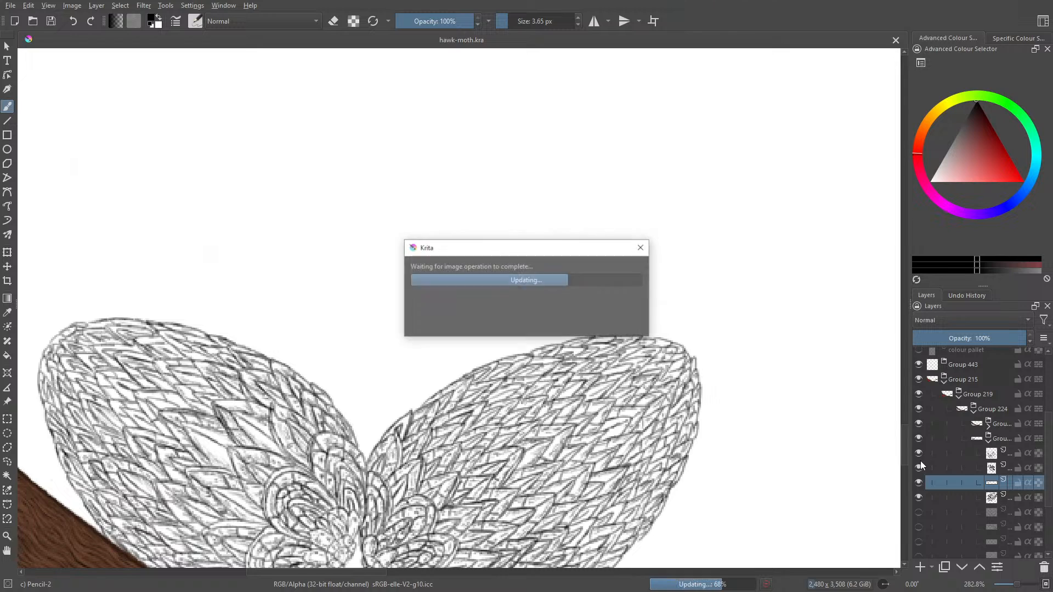
{"action": "left_click", "coordinate": [919, 456]}
{"action": "left_click", "coordinate": [917, 462]}
{"action": "left_click", "coordinate": [917, 462]}
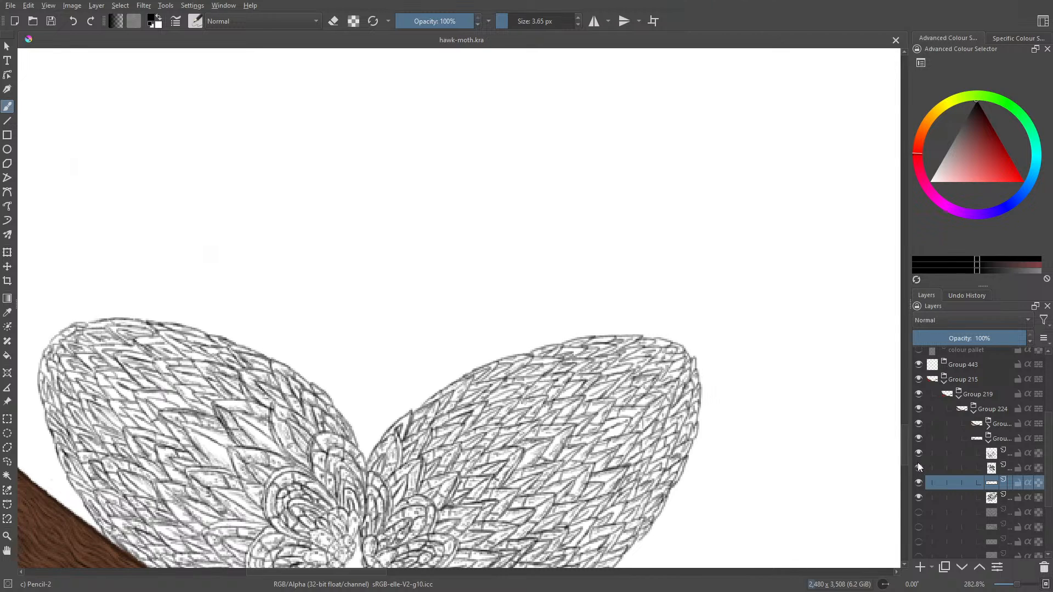
{"action": "left_click", "coordinate": [918, 482]}
{"action": "left_click", "coordinate": [917, 480]}
{"action": "left_click", "coordinate": [918, 484]}
{"action": "left_click", "coordinate": [918, 484]}
{"action": "left_click", "coordinate": [918, 485]}
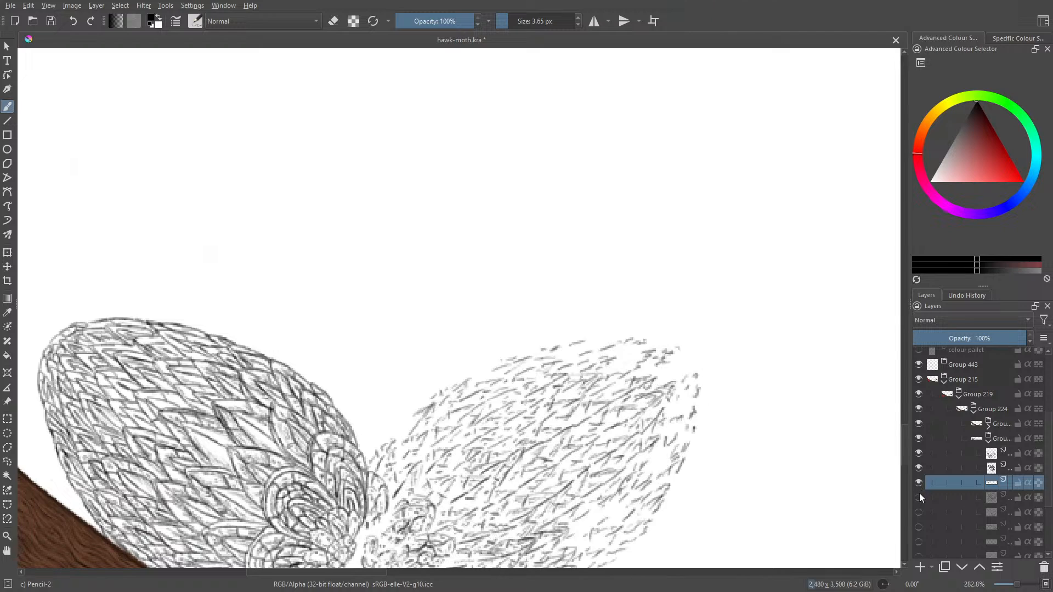
{"action": "left_click", "coordinate": [918, 487]}
- Add a new paint layer above the right wing's line-art layer and show the hidden rough sketch layer beneath it
{"action": "left_click", "coordinate": [966, 496]}
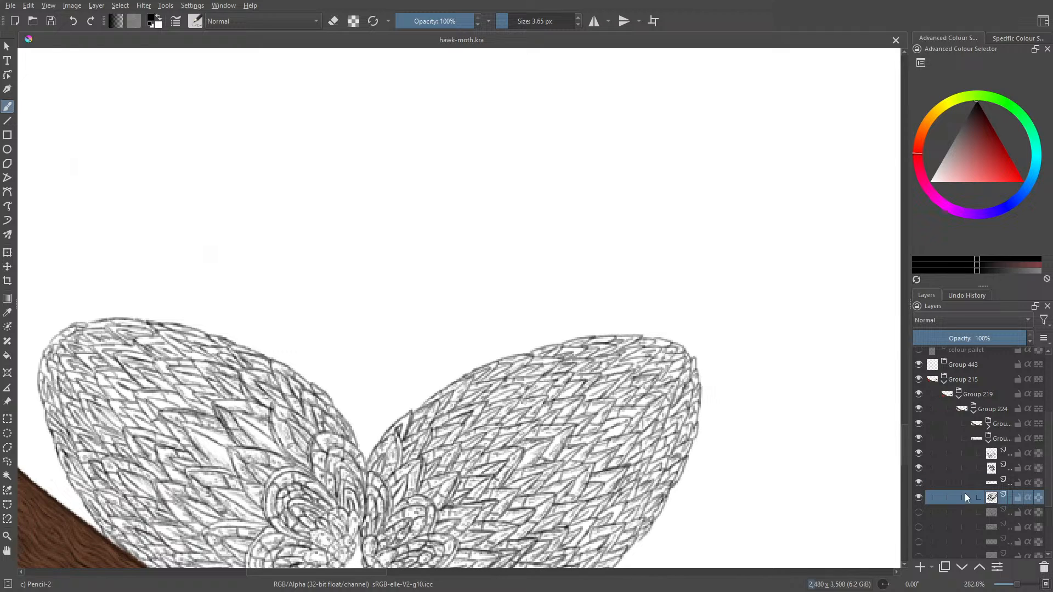
{"action": "left_click", "coordinate": [920, 568]}
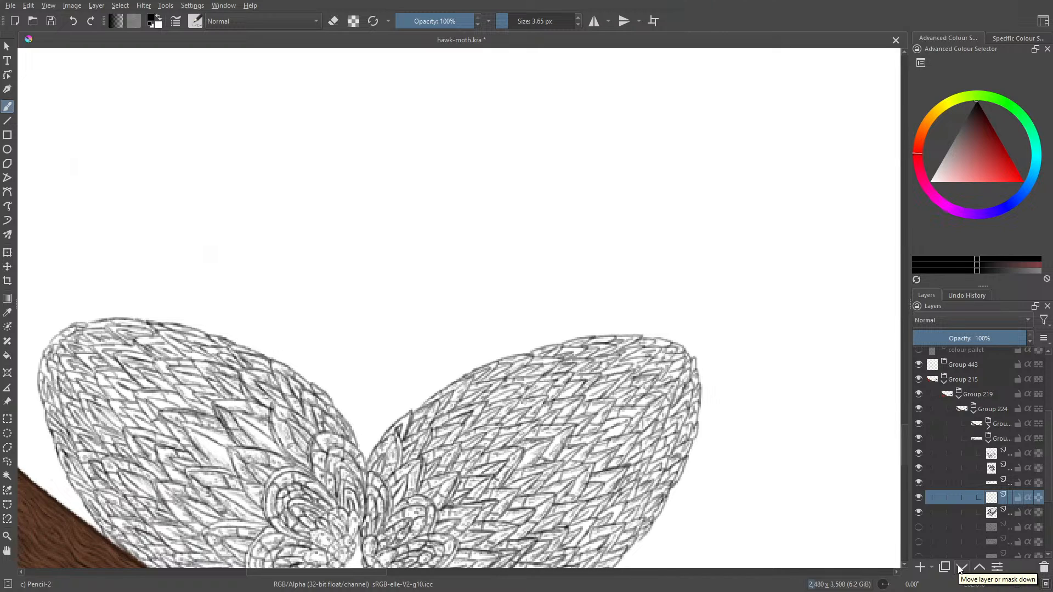
{"action": "left_click", "coordinate": [918, 527]}
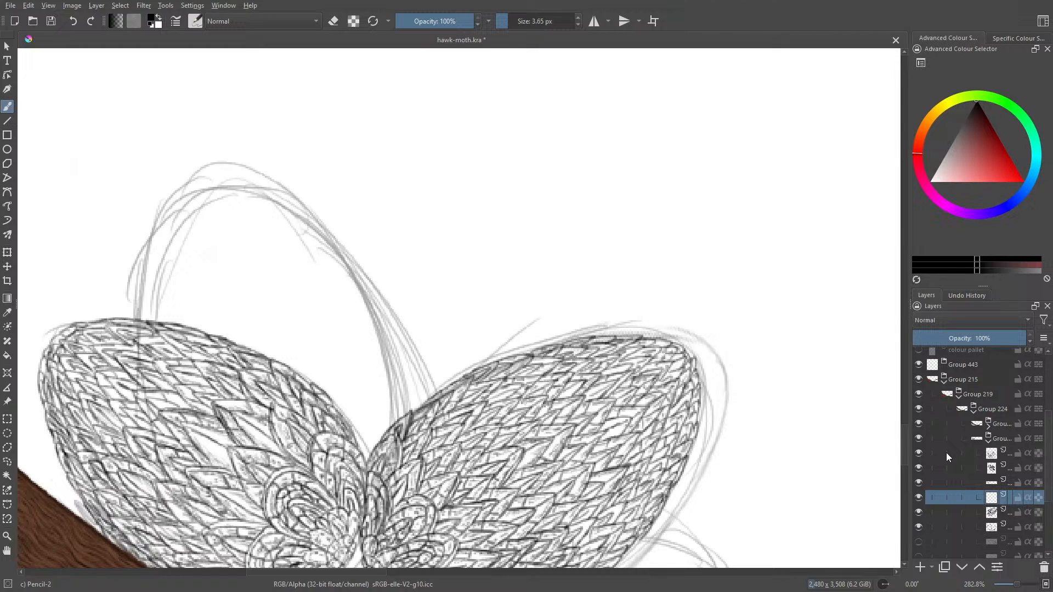
- Lower the opacity of the left wing's two line-art layers to 64% and 63%, and the right wing's line-art layer to 63%
{"action": "left_click_drag", "start_coordinate": [330, 575], "coordinate": [313, 570]}
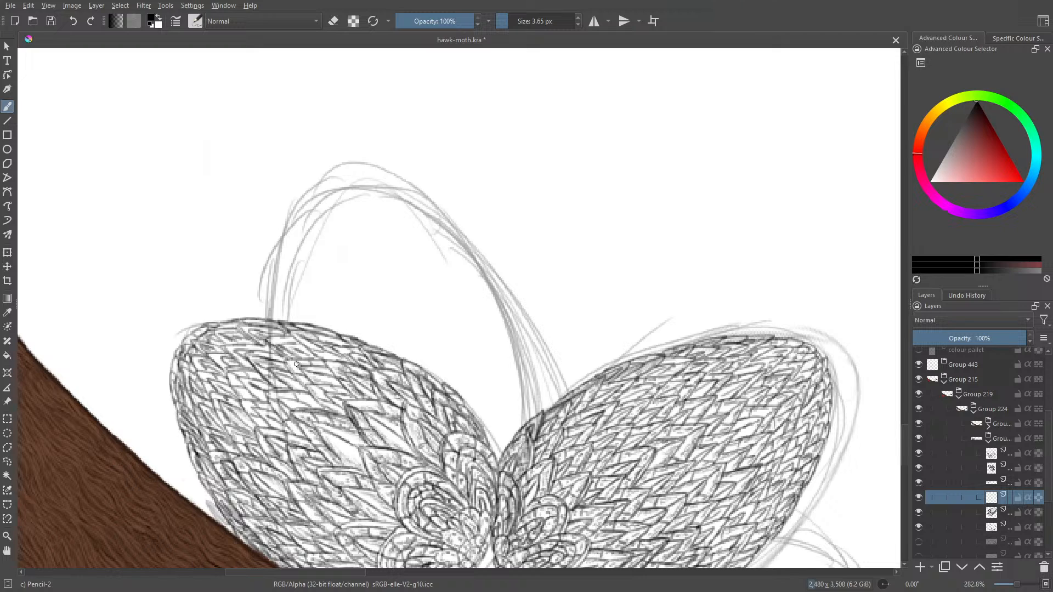
{"action": "left_click", "coordinate": [987, 470]}
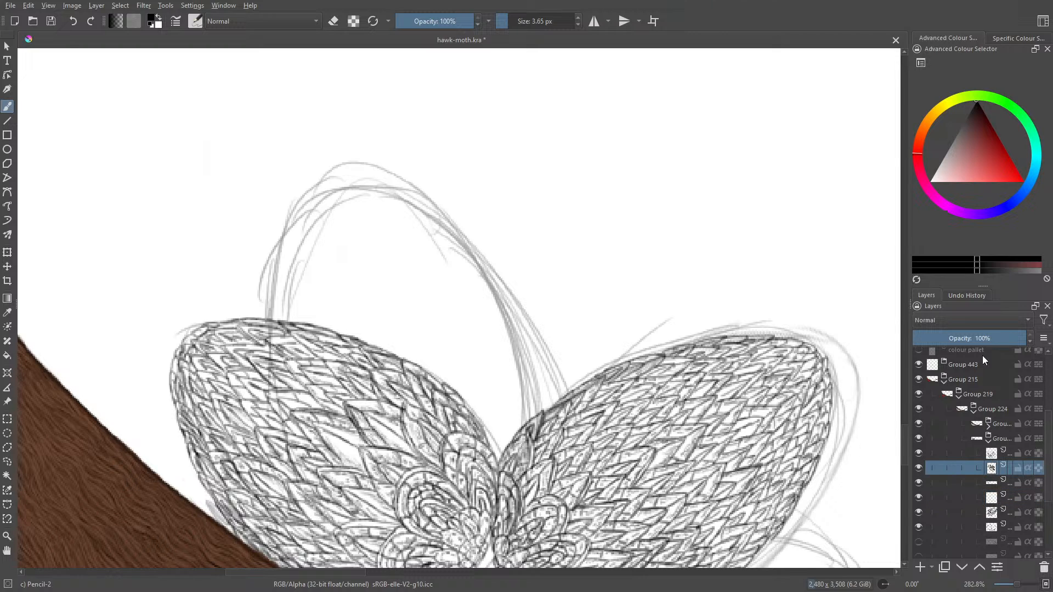
{"action": "left_click", "coordinate": [985, 339]}
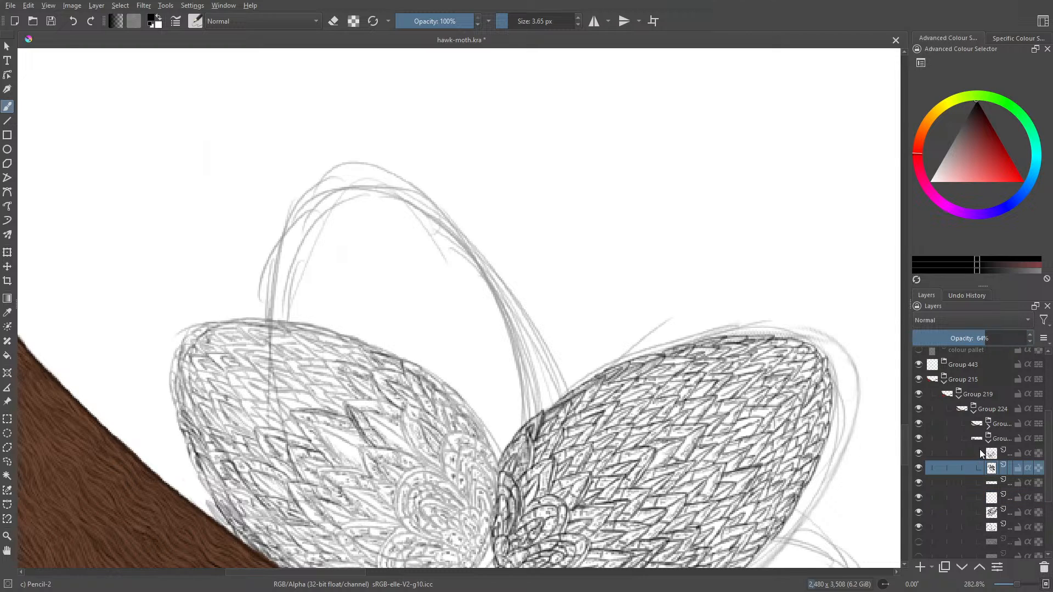
{"action": "left_click", "coordinate": [980, 452]}
{"action": "left_click", "coordinate": [986, 340]}
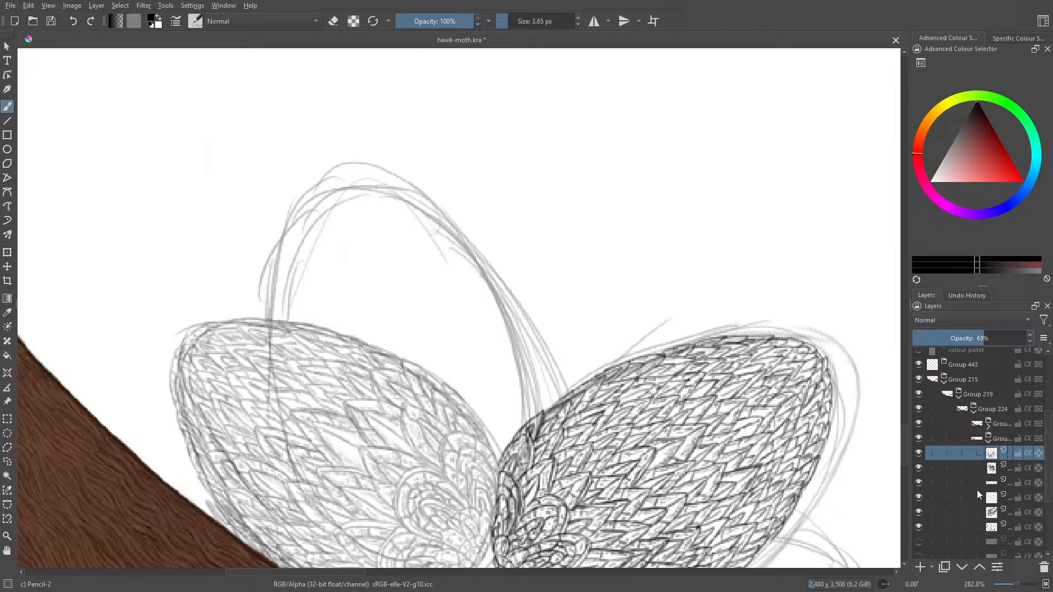
{"action": "left_click", "coordinate": [982, 512]}
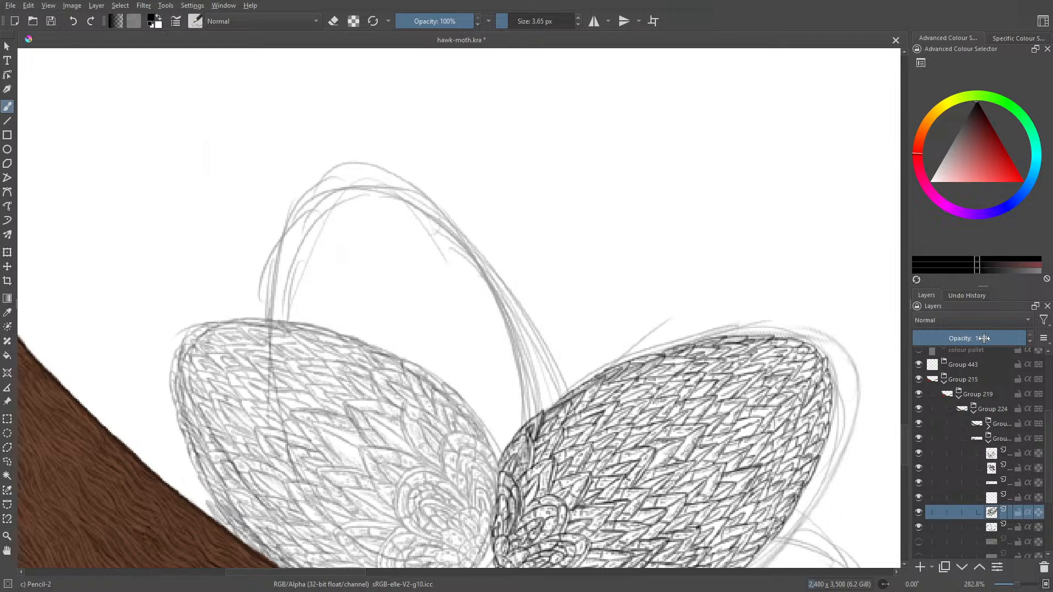
{"action": "left_click", "coordinate": [984, 338]}
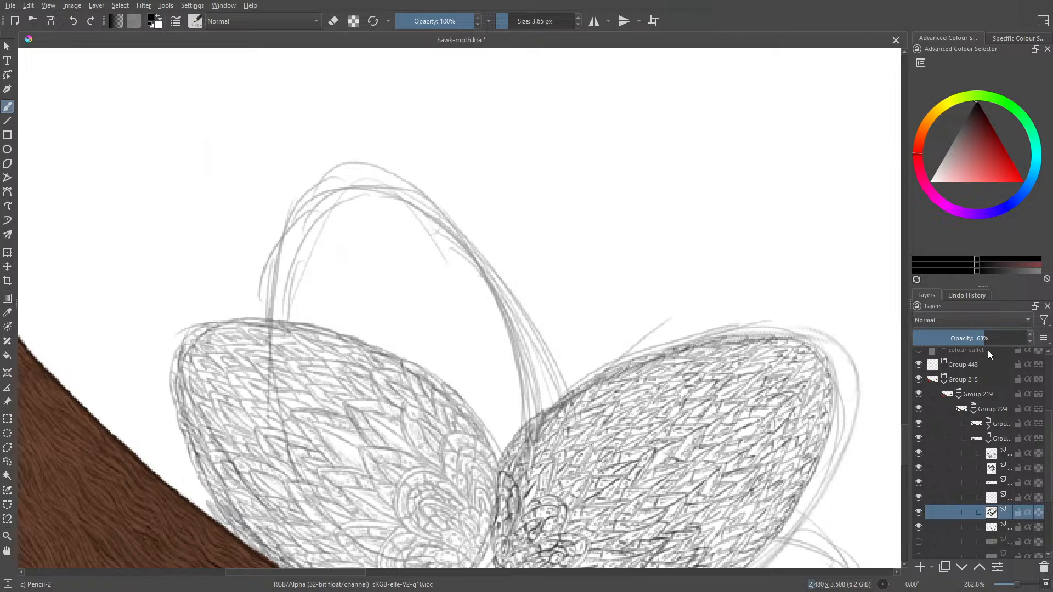
- Fade the right wing's dark accent lines by lowering their layer's opacity, and reselect the new empty layer
{"action": "left_click", "coordinate": [983, 496]}
{"action": "left_click", "coordinate": [918, 498]}
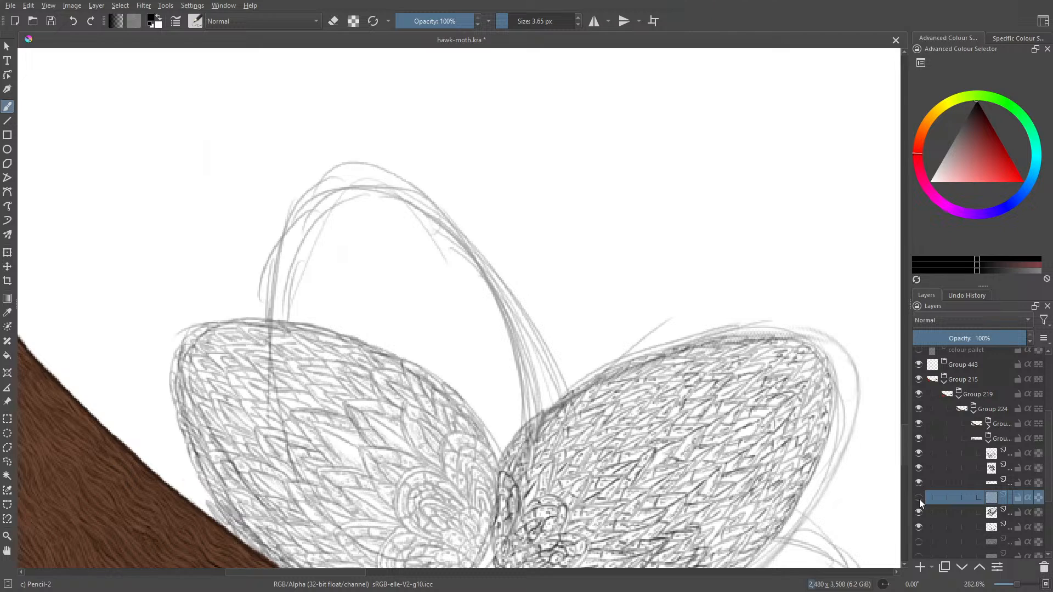
{"action": "left_click", "coordinate": [918, 499]}
{"action": "left_click", "coordinate": [919, 482]}
{"action": "left_click", "coordinate": [919, 482]}
{"action": "left_click", "coordinate": [990, 487]}
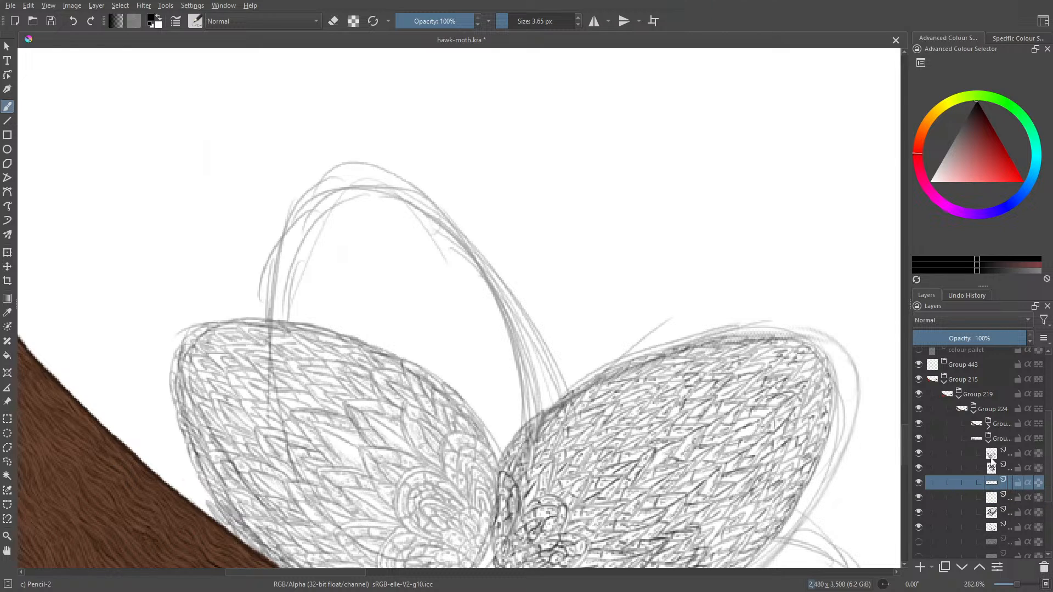
{"action": "left_click", "coordinate": [987, 502]}
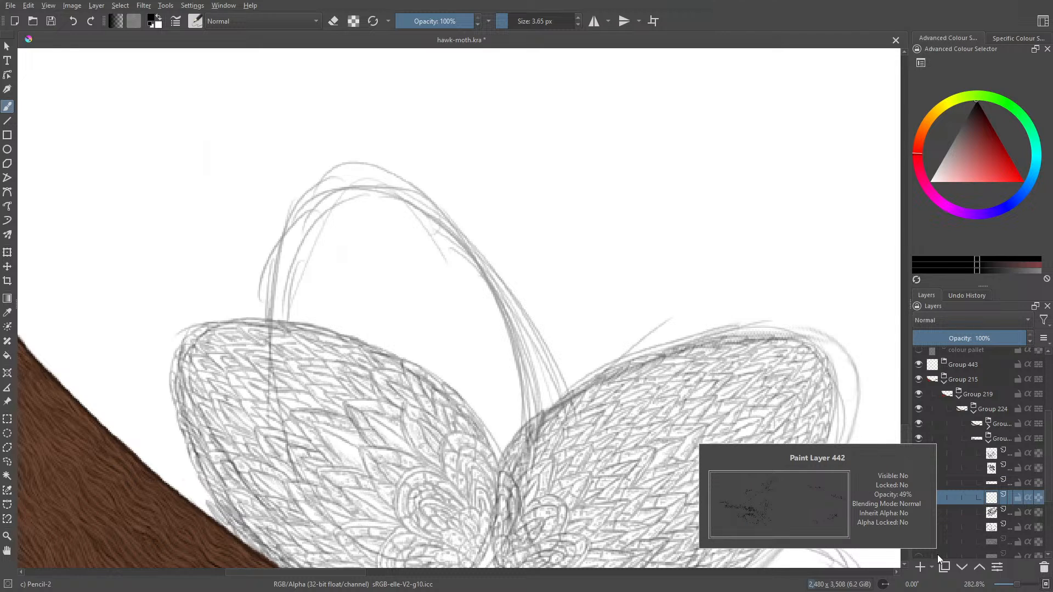
- Draw the base line and lower right edge of the upright middle wing along the rough sketch
{"action": "left_click_drag", "start_coordinate": [905, 432], "coordinate": [904, 439]}
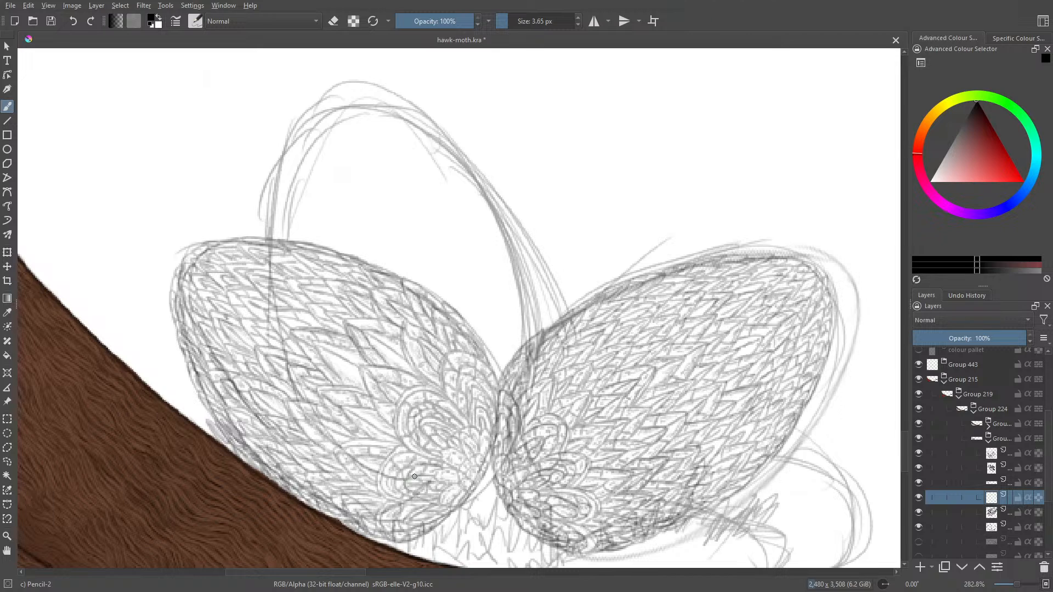
{"action": "mouse_move", "coordinate": [407, 479]}
{"action": "left_mouse_down"}
{"action": "mouse_move", "coordinate": [463, 472]}
{"action": "mouse_move", "coordinate": [515, 409]}
{"action": "left_mouse_up"}
{"action": "left_click_drag", "start_coordinate": [477, 460], "coordinate": [527, 378]}
{"action": "left_click_drag", "start_coordinate": [511, 423], "coordinate": [534, 337]}
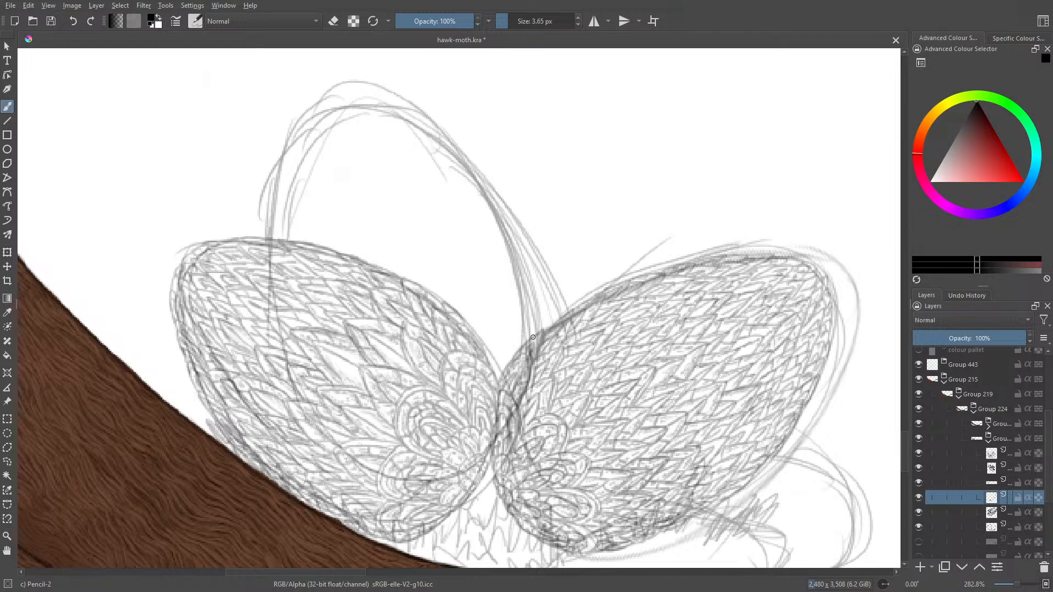
- Draw small rounded feathers at the base of the upright middle wing
{"action": "right_click", "coordinate": [501, 297]}
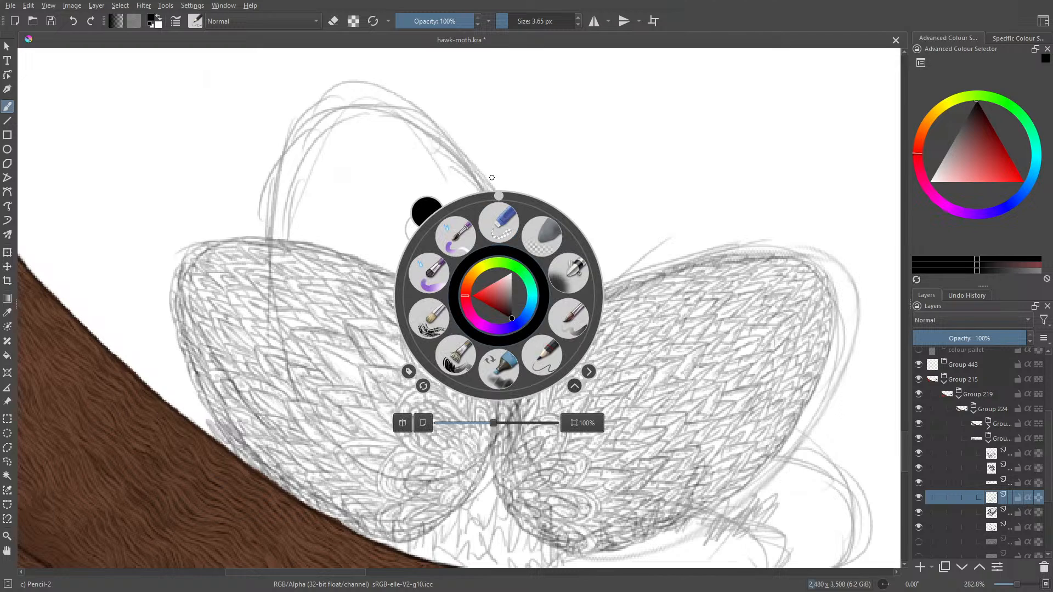
{"action": "left_click", "coordinate": [499, 197]}
{"action": "left_click_drag", "start_coordinate": [506, 196], "coordinate": [529, 201]}
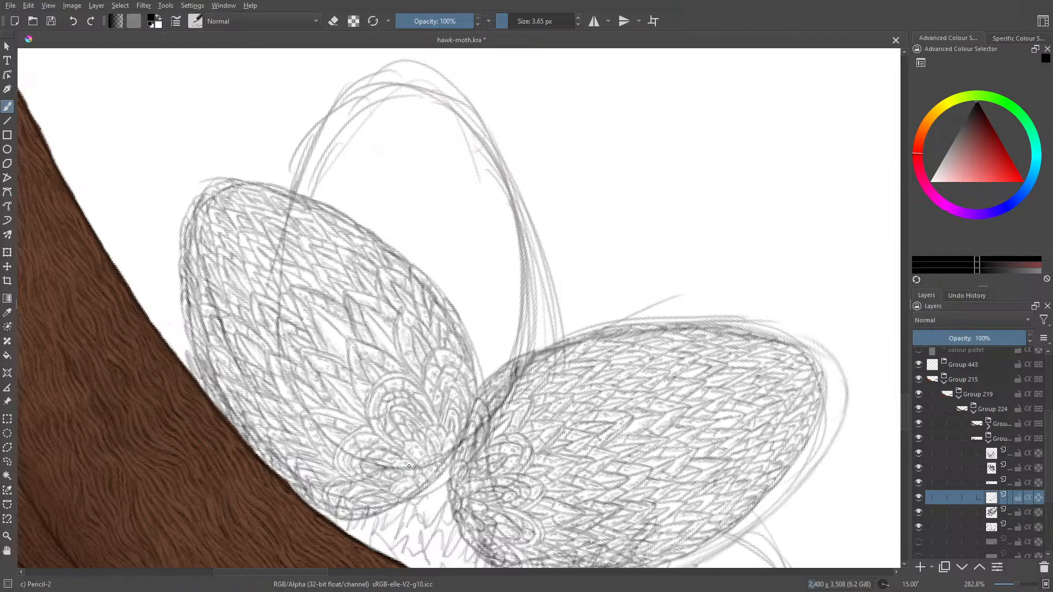
{"action": "mouse_move", "coordinate": [407, 459]}
{"action": "left_mouse_down"}
{"action": "mouse_move", "coordinate": [371, 449]}
{"action": "mouse_move", "coordinate": [364, 459]}
{"action": "mouse_move", "coordinate": [407, 461]}
{"action": "left_mouse_up"}
{"action": "mouse_move", "coordinate": [329, 450]}
{"action": "left_mouse_down"}
{"action": "mouse_move", "coordinate": [325, 425]}
{"action": "mouse_move", "coordinate": [353, 419]}
{"action": "mouse_move", "coordinate": [342, 414]}
{"action": "mouse_move", "coordinate": [380, 446]}
{"action": "mouse_move", "coordinate": [353, 395]}
{"action": "mouse_move", "coordinate": [377, 435]}
{"action": "mouse_move", "coordinate": [373, 407]}
{"action": "mouse_move", "coordinate": [411, 388]}
{"action": "mouse_move", "coordinate": [409, 450]}
{"action": "mouse_move", "coordinate": [403, 435]}
{"action": "mouse_move", "coordinate": [454, 436]}
{"action": "mouse_move", "coordinate": [449, 448]}
{"action": "mouse_move", "coordinate": [398, 444]}
{"action": "left_mouse_up"}
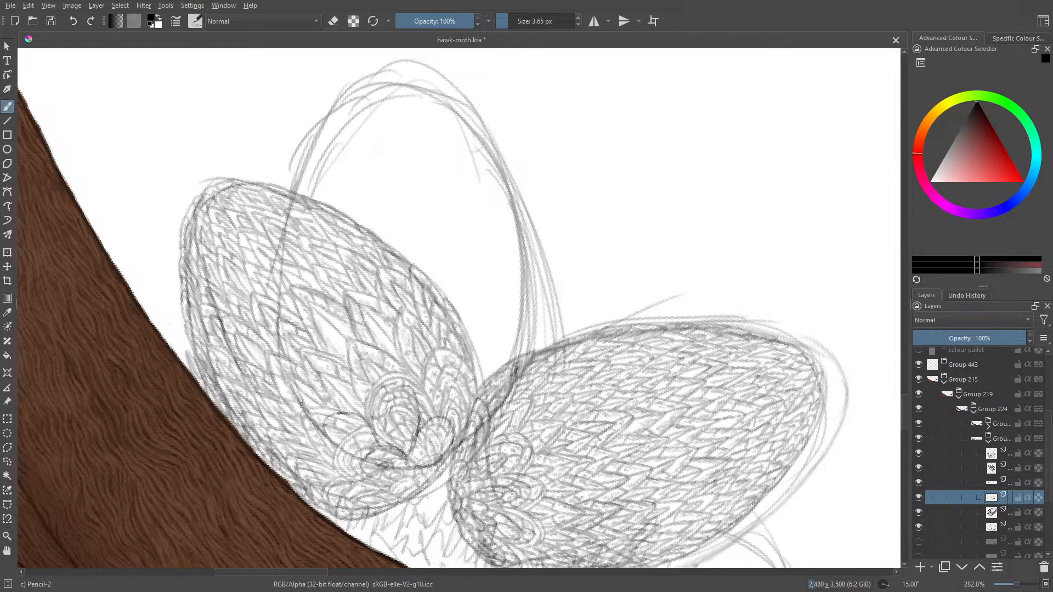
- Draw a first ring of pointed feathers around the rounded ones at the middle wing's base
{"action": "mouse_move", "coordinate": [292, 376]}
{"action": "left_mouse_down"}
{"action": "mouse_move", "coordinate": [336, 414]}
{"action": "mouse_move", "coordinate": [320, 360]}
{"action": "mouse_move", "coordinate": [363, 392]}
{"action": "mouse_move", "coordinate": [353, 370]}
{"action": "mouse_move", "coordinate": [368, 397]}
{"action": "mouse_move", "coordinate": [363, 337]}
{"action": "mouse_move", "coordinate": [388, 345]}
{"action": "mouse_move", "coordinate": [410, 378]}
{"action": "left_mouse_up"}
{"action": "left_click_drag", "start_coordinate": [393, 374], "coordinate": [370, 348]}
{"action": "mouse_move", "coordinate": [370, 348]}
{"action": "left_mouse_down"}
{"action": "mouse_move", "coordinate": [378, 388]}
{"action": "mouse_move", "coordinate": [336, 384]}
{"action": "left_mouse_up"}
{"action": "mouse_move", "coordinate": [336, 386]}
{"action": "left_mouse_down"}
{"action": "mouse_move", "coordinate": [344, 414]}
{"action": "mouse_move", "coordinate": [305, 396]}
{"action": "mouse_move", "coordinate": [316, 376]}
{"action": "mouse_move", "coordinate": [357, 361]}
{"action": "mouse_move", "coordinate": [414, 380]}
{"action": "mouse_move", "coordinate": [439, 367]}
{"action": "mouse_move", "coordinate": [445, 423]}
{"action": "mouse_move", "coordinate": [486, 406]}
{"action": "mouse_move", "coordinate": [436, 462]}
{"action": "left_mouse_up"}
{"action": "left_click_drag", "start_coordinate": [461, 422], "coordinate": [449, 440]}
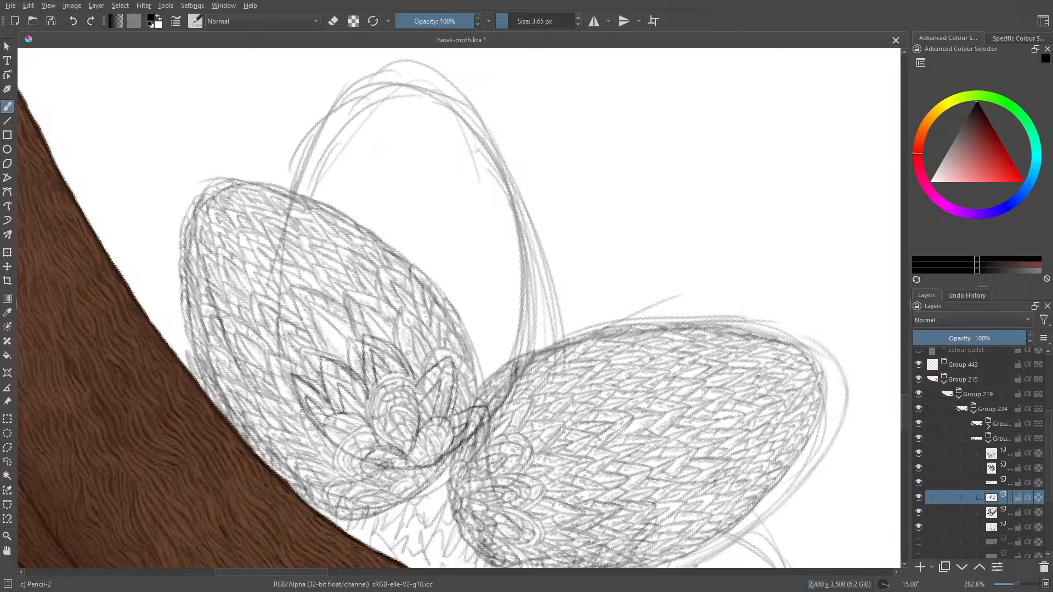
- Draw a second row of pointed feathers behind the first ring, from the middle wing's left edge to its right side
{"action": "mouse_move", "coordinate": [303, 414]}
{"action": "left_mouse_down"}
{"action": "mouse_move", "coordinate": [277, 375]}
{"action": "mouse_move", "coordinate": [287, 390]}
{"action": "mouse_move", "coordinate": [279, 338]}
{"action": "left_mouse_up"}
{"action": "mouse_move", "coordinate": [280, 340]}
{"action": "left_mouse_down"}
{"action": "mouse_move", "coordinate": [303, 367]}
{"action": "mouse_move", "coordinate": [283, 362]}
{"action": "mouse_move", "coordinate": [291, 384]}
{"action": "left_mouse_up"}
{"action": "mouse_move", "coordinate": [279, 340]}
{"action": "left_mouse_down"}
{"action": "mouse_move", "coordinate": [307, 376]}
{"action": "mouse_move", "coordinate": [304, 343]}
{"action": "mouse_move", "coordinate": [328, 349]}
{"action": "mouse_move", "coordinate": [332, 359]}
{"action": "mouse_move", "coordinate": [316, 347]}
{"action": "mouse_move", "coordinate": [328, 396]}
{"action": "left_mouse_up"}
{"action": "mouse_move", "coordinate": [313, 327]}
{"action": "left_mouse_down"}
{"action": "mouse_move", "coordinate": [333, 351]}
{"action": "mouse_move", "coordinate": [347, 323]}
{"action": "mouse_move", "coordinate": [369, 342]}
{"action": "mouse_move", "coordinate": [347, 366]}
{"action": "mouse_move", "coordinate": [344, 306]}
{"action": "mouse_move", "coordinate": [367, 338]}
{"action": "mouse_move", "coordinate": [351, 312]}
{"action": "left_mouse_up"}
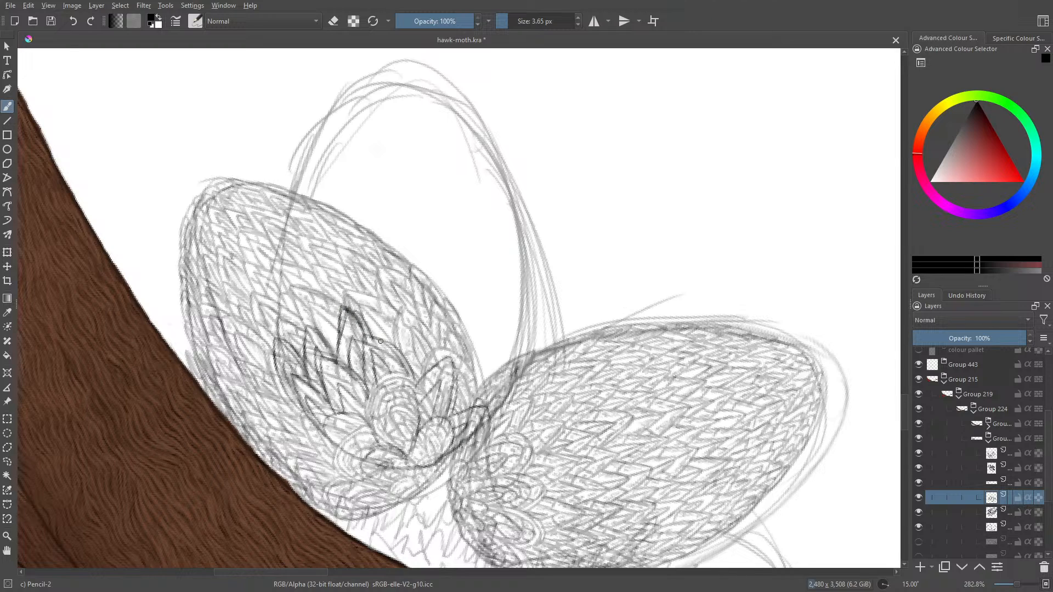
{"action": "mouse_move", "coordinate": [400, 349]}
{"action": "left_mouse_down"}
{"action": "mouse_move", "coordinate": [422, 328]}
{"action": "mouse_move", "coordinate": [411, 203]}
{"action": "mouse_move", "coordinate": [424, 275]}
{"action": "mouse_move", "coordinate": [405, 343]}
{"action": "mouse_move", "coordinate": [432, 309]}
{"action": "mouse_move", "coordinate": [439, 367]}
{"action": "left_mouse_up"}
{"action": "mouse_move", "coordinate": [437, 308]}
{"action": "left_mouse_down"}
{"action": "mouse_move", "coordinate": [444, 365]}
{"action": "mouse_move", "coordinate": [431, 337]}
{"action": "mouse_move", "coordinate": [413, 354]}
{"action": "mouse_move", "coordinate": [429, 340]}
{"action": "left_mouse_up"}
{"action": "left_click_drag", "start_coordinate": [430, 344], "coordinate": [424, 377]}
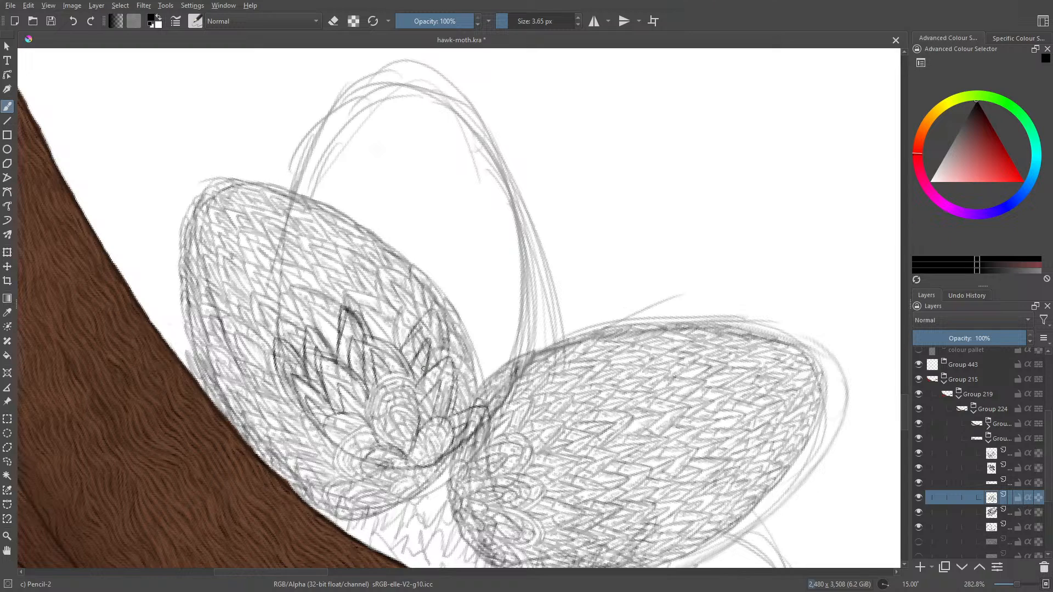
- Draw a third row of longer pointed feathers across the middle wing, filling down along its lower right edge
{"action": "mouse_move", "coordinate": [275, 327]}
{"action": "left_mouse_down"}
{"action": "mouse_move", "coordinate": [286, 276]}
{"action": "mouse_move", "coordinate": [303, 336]}
{"action": "mouse_move", "coordinate": [293, 345]}
{"action": "mouse_move", "coordinate": [289, 314]}
{"action": "mouse_move", "coordinate": [283, 330]}
{"action": "mouse_move", "coordinate": [307, 315]}
{"action": "mouse_move", "coordinate": [310, 327]}
{"action": "mouse_move", "coordinate": [319, 289]}
{"action": "mouse_move", "coordinate": [334, 337]}
{"action": "mouse_move", "coordinate": [322, 345]}
{"action": "mouse_move", "coordinate": [347, 294]}
{"action": "mouse_move", "coordinate": [368, 324]}
{"action": "mouse_move", "coordinate": [379, 284]}
{"action": "mouse_move", "coordinate": [398, 341]}
{"action": "mouse_move", "coordinate": [377, 338]}
{"action": "mouse_move", "coordinate": [405, 315]}
{"action": "mouse_move", "coordinate": [418, 281]}
{"action": "mouse_move", "coordinate": [421, 319]}
{"action": "mouse_move", "coordinate": [444, 335]}
{"action": "mouse_move", "coordinate": [432, 342]}
{"action": "mouse_move", "coordinate": [405, 279]}
{"action": "mouse_move", "coordinate": [464, 297]}
{"action": "mouse_move", "coordinate": [451, 336]}
{"action": "mouse_move", "coordinate": [470, 346]}
{"action": "mouse_move", "coordinate": [476, 429]}
{"action": "left_mouse_up"}
{"action": "left_click_drag", "start_coordinate": [501, 389], "coordinate": [515, 373]}
{"action": "left_click_drag", "start_coordinate": [515, 373], "coordinate": [472, 432]}
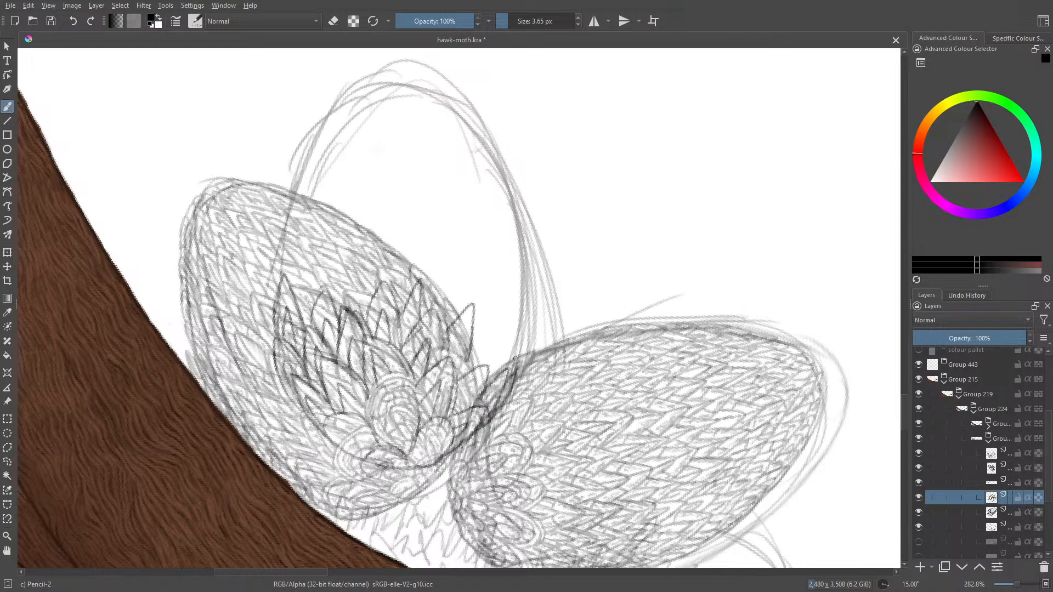
{"action": "mouse_move", "coordinate": [496, 390]}
{"action": "left_mouse_down"}
{"action": "mouse_move", "coordinate": [482, 405]}
{"action": "mouse_move", "coordinate": [498, 408]}
{"action": "mouse_move", "coordinate": [461, 411]}
{"action": "mouse_move", "coordinate": [457, 400]}
{"action": "left_mouse_up"}
{"action": "mouse_move", "coordinate": [481, 367]}
{"action": "left_mouse_down"}
{"action": "mouse_move", "coordinate": [449, 386]}
{"action": "mouse_move", "coordinate": [487, 384]}
{"action": "left_mouse_up"}
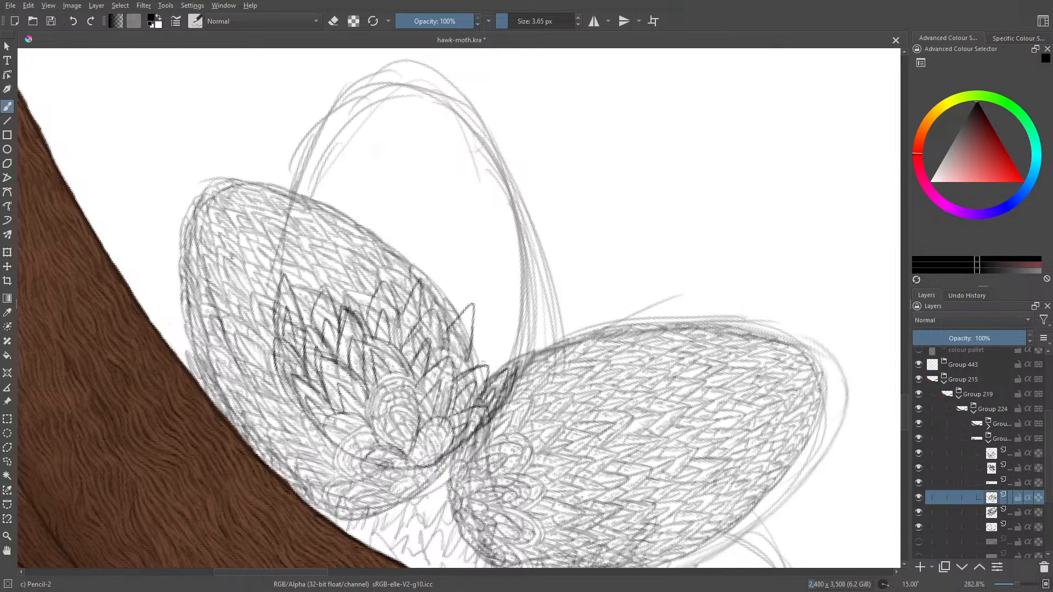
- Add the right half of the next feather row, from the middle wing's right outline inward
{"action": "mouse_move", "coordinate": [525, 334]}
{"action": "left_mouse_down"}
{"action": "mouse_move", "coordinate": [494, 357]}
{"action": "mouse_move", "coordinate": [497, 371]}
{"action": "mouse_move", "coordinate": [516, 348]}
{"action": "mouse_move", "coordinate": [509, 365]}
{"action": "mouse_move", "coordinate": [510, 346]}
{"action": "mouse_move", "coordinate": [481, 367]}
{"action": "mouse_move", "coordinate": [497, 322]}
{"action": "mouse_move", "coordinate": [464, 366]}
{"action": "left_mouse_up"}
{"action": "mouse_move", "coordinate": [494, 316]}
{"action": "left_mouse_down"}
{"action": "mouse_move", "coordinate": [462, 347]}
{"action": "mouse_move", "coordinate": [468, 308]}
{"action": "mouse_move", "coordinate": [452, 316]}
{"action": "mouse_move", "coordinate": [453, 278]}
{"action": "mouse_move", "coordinate": [434, 291]}
{"action": "left_mouse_up"}
{"action": "left_click_drag", "start_coordinate": [436, 285], "coordinate": [419, 310]}
{"action": "mouse_move", "coordinate": [453, 267]}
{"action": "left_mouse_down"}
{"action": "mouse_move", "coordinate": [415, 303]}
{"action": "mouse_move", "coordinate": [450, 288]}
{"action": "left_mouse_up"}
{"action": "mouse_move", "coordinate": [450, 289]}
{"action": "left_mouse_down"}
{"action": "mouse_move", "coordinate": [441, 305]}
{"action": "mouse_move", "coordinate": [404, 242]}
{"action": "mouse_move", "coordinate": [384, 284]}
{"action": "mouse_move", "coordinate": [402, 286]}
{"action": "mouse_move", "coordinate": [403, 303]}
{"action": "left_mouse_up"}
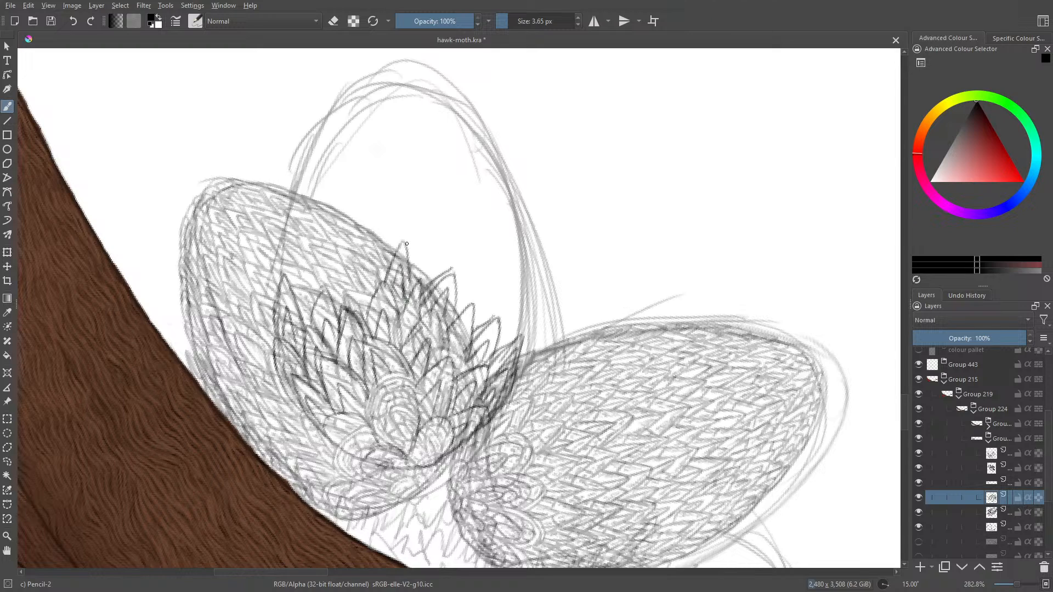
- Continue that feather row with pointed feathers over the left half of the middle wing
{"action": "mouse_move", "coordinate": [407, 243]}
{"action": "left_mouse_down"}
{"action": "mouse_move", "coordinate": [395, 286]}
{"action": "mouse_move", "coordinate": [334, 247]}
{"action": "mouse_move", "coordinate": [378, 288]}
{"action": "mouse_move", "coordinate": [366, 244]}
{"action": "mouse_move", "coordinate": [346, 304]}
{"action": "left_mouse_up"}
{"action": "mouse_move", "coordinate": [367, 245]}
{"action": "left_mouse_down"}
{"action": "mouse_move", "coordinate": [381, 262]}
{"action": "mouse_move", "coordinate": [357, 263]}
{"action": "mouse_move", "coordinate": [382, 279]}
{"action": "mouse_move", "coordinate": [364, 242]}
{"action": "mouse_move", "coordinate": [357, 305]}
{"action": "left_mouse_up"}
{"action": "mouse_move", "coordinate": [361, 282]}
{"action": "left_mouse_down"}
{"action": "mouse_move", "coordinate": [356, 305]}
{"action": "mouse_move", "coordinate": [318, 287]}
{"action": "mouse_move", "coordinate": [344, 302]}
{"action": "mouse_move", "coordinate": [333, 254]}
{"action": "mouse_move", "coordinate": [319, 270]}
{"action": "mouse_move", "coordinate": [342, 315]}
{"action": "left_mouse_up"}
{"action": "mouse_move", "coordinate": [333, 265]}
{"action": "left_mouse_down"}
{"action": "mouse_move", "coordinate": [348, 289]}
{"action": "mouse_move", "coordinate": [306, 266]}
{"action": "mouse_move", "coordinate": [292, 303]}
{"action": "left_mouse_up"}
{"action": "mouse_move", "coordinate": [299, 283]}
{"action": "left_mouse_down"}
{"action": "mouse_move", "coordinate": [292, 308]}
{"action": "mouse_move", "coordinate": [302, 316]}
{"action": "left_mouse_up"}
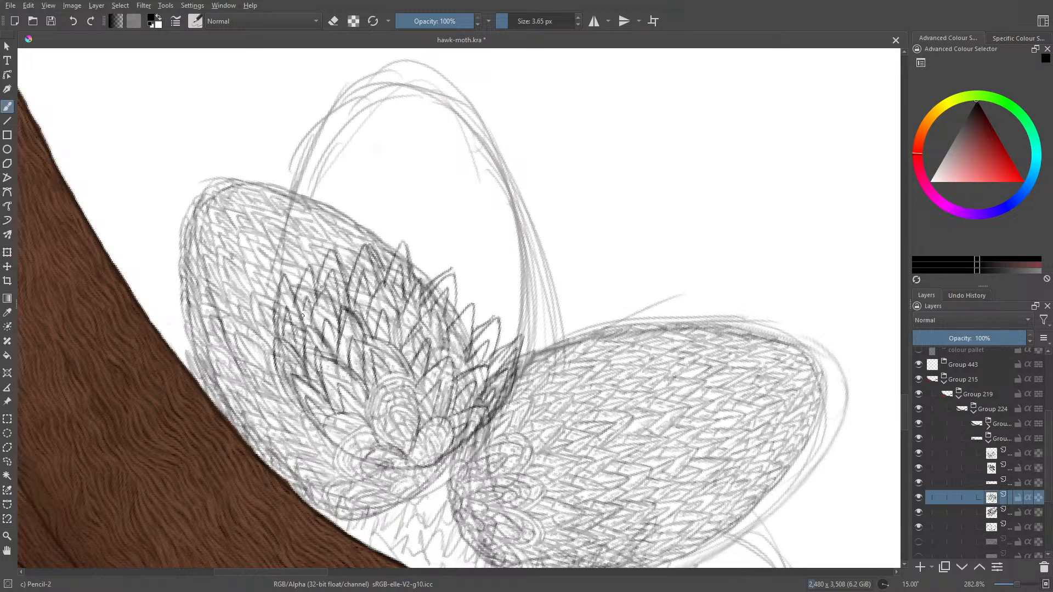
- Draw further overlapping feather rows across the middle of the upright wing, from its left outline to its right
{"action": "mouse_move", "coordinate": [311, 266]}
{"action": "left_mouse_down"}
{"action": "mouse_move", "coordinate": [276, 291]}
{"action": "mouse_move", "coordinate": [276, 266]}
{"action": "mouse_move", "coordinate": [274, 309]}
{"action": "left_mouse_up"}
{"action": "mouse_move", "coordinate": [291, 269]}
{"action": "left_mouse_down"}
{"action": "mouse_move", "coordinate": [276, 289]}
{"action": "mouse_move", "coordinate": [277, 269]}
{"action": "mouse_move", "coordinate": [297, 276]}
{"action": "mouse_move", "coordinate": [284, 258]}
{"action": "mouse_move", "coordinate": [289, 237]}
{"action": "mouse_move", "coordinate": [277, 262]}
{"action": "mouse_move", "coordinate": [292, 214]}
{"action": "mouse_move", "coordinate": [295, 232]}
{"action": "mouse_move", "coordinate": [316, 224]}
{"action": "mouse_move", "coordinate": [325, 250]}
{"action": "mouse_move", "coordinate": [346, 233]}
{"action": "mouse_move", "coordinate": [348, 263]}
{"action": "mouse_move", "coordinate": [363, 215]}
{"action": "mouse_move", "coordinate": [369, 252]}
{"action": "mouse_move", "coordinate": [384, 219]}
{"action": "mouse_move", "coordinate": [395, 257]}
{"action": "mouse_move", "coordinate": [408, 245]}
{"action": "mouse_move", "coordinate": [413, 258]}
{"action": "mouse_move", "coordinate": [423, 230]}
{"action": "mouse_move", "coordinate": [434, 283]}
{"action": "mouse_move", "coordinate": [463, 268]}
{"action": "mouse_move", "coordinate": [458, 284]}
{"action": "mouse_move", "coordinate": [474, 256]}
{"action": "mouse_move", "coordinate": [474, 305]}
{"action": "mouse_move", "coordinate": [493, 312]}
{"action": "mouse_move", "coordinate": [489, 328]}
{"action": "mouse_move", "coordinate": [500, 312]}
{"action": "mouse_move", "coordinate": [518, 315]}
{"action": "mouse_move", "coordinate": [514, 344]}
{"action": "mouse_move", "coordinate": [526, 300]}
{"action": "mouse_move", "coordinate": [519, 335]}
{"action": "mouse_move", "coordinate": [507, 345]}
{"action": "mouse_move", "coordinate": [509, 317]}
{"action": "mouse_move", "coordinate": [497, 336]}
{"action": "left_mouse_up"}
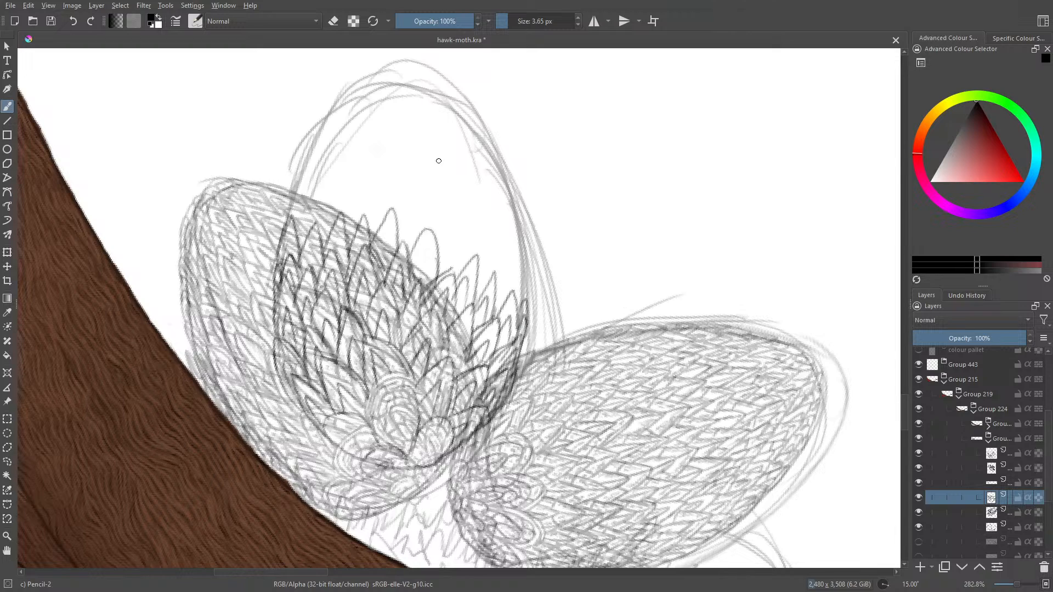
{"action": "mouse_move", "coordinate": [429, 281]}
{"action": "left_mouse_down"}
{"action": "mouse_move", "coordinate": [418, 259]}
{"action": "mouse_move", "coordinate": [430, 219]}
{"action": "mouse_move", "coordinate": [437, 261]}
{"action": "mouse_move", "coordinate": [392, 211]}
{"action": "left_mouse_up"}
{"action": "mouse_move", "coordinate": [392, 257]}
{"action": "left_mouse_down"}
{"action": "mouse_move", "coordinate": [382, 246]}
{"action": "mouse_move", "coordinate": [354, 258]}
{"action": "mouse_move", "coordinate": [313, 248]}
{"action": "mouse_move", "coordinate": [306, 272]}
{"action": "mouse_move", "coordinate": [286, 248]}
{"action": "mouse_move", "coordinate": [281, 265]}
{"action": "mouse_move", "coordinate": [301, 188]}
{"action": "mouse_move", "coordinate": [299, 246]}
{"action": "mouse_move", "coordinate": [311, 209]}
{"action": "mouse_move", "coordinate": [330, 217]}
{"action": "mouse_move", "coordinate": [332, 234]}
{"action": "mouse_move", "coordinate": [313, 242]}
{"action": "mouse_move", "coordinate": [362, 186]}
{"action": "mouse_move", "coordinate": [368, 227]}
{"action": "mouse_move", "coordinate": [344, 240]}
{"action": "mouse_move", "coordinate": [384, 186]}
{"action": "left_mouse_up"}
{"action": "mouse_move", "coordinate": [384, 186]}
{"action": "left_mouse_down"}
{"action": "mouse_move", "coordinate": [388, 220]}
{"action": "mouse_move", "coordinate": [373, 231]}
{"action": "mouse_move", "coordinate": [414, 189]}
{"action": "mouse_move", "coordinate": [420, 244]}
{"action": "mouse_move", "coordinate": [406, 243]}
{"action": "mouse_move", "coordinate": [458, 236]}
{"action": "mouse_move", "coordinate": [461, 278]}
{"action": "mouse_move", "coordinate": [451, 284]}
{"action": "mouse_move", "coordinate": [456, 245]}
{"action": "mouse_move", "coordinate": [495, 273]}
{"action": "mouse_move", "coordinate": [484, 289]}
{"action": "mouse_move", "coordinate": [513, 282]}
{"action": "mouse_move", "coordinate": [505, 303]}
{"action": "mouse_move", "coordinate": [520, 264]}
{"action": "mouse_move", "coordinate": [528, 310]}
{"action": "mouse_move", "coordinate": [515, 300]}
{"action": "left_mouse_up"}
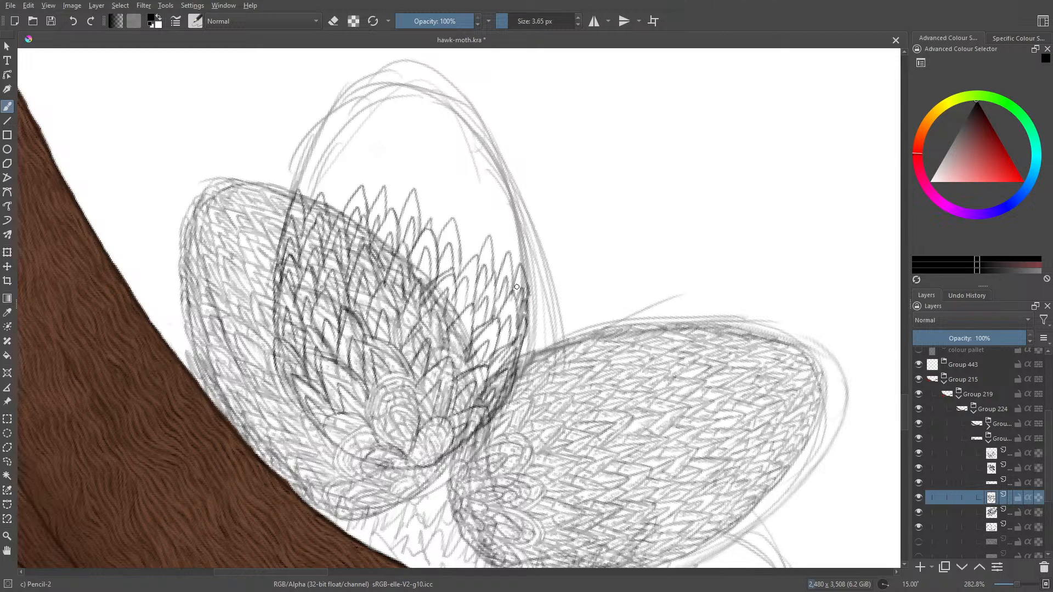
- Draw the next feather rows across the upper part of the middle wing and fill in its right side below the tip
{"action": "mouse_move", "coordinate": [300, 184]}
{"action": "left_mouse_down"}
{"action": "mouse_move", "coordinate": [315, 157]}
{"action": "mouse_move", "coordinate": [315, 198]}
{"action": "mouse_move", "coordinate": [313, 173]}
{"action": "mouse_move", "coordinate": [325, 176]}
{"action": "mouse_move", "coordinate": [322, 192]}
{"action": "mouse_move", "coordinate": [345, 158]}
{"action": "mouse_move", "coordinate": [349, 204]}
{"action": "left_mouse_up"}
{"action": "mouse_move", "coordinate": [344, 181]}
{"action": "left_mouse_down"}
{"action": "mouse_move", "coordinate": [338, 211]}
{"action": "mouse_move", "coordinate": [340, 181]}
{"action": "mouse_move", "coordinate": [380, 164]}
{"action": "mouse_move", "coordinate": [384, 193]}
{"action": "mouse_move", "coordinate": [406, 172]}
{"action": "mouse_move", "coordinate": [407, 204]}
{"action": "mouse_move", "coordinate": [395, 184]}
{"action": "mouse_move", "coordinate": [438, 175]}
{"action": "mouse_move", "coordinate": [432, 184]}
{"action": "mouse_move", "coordinate": [443, 153]}
{"action": "mouse_move", "coordinate": [450, 219]}
{"action": "left_mouse_up"}
{"action": "mouse_move", "coordinate": [446, 179]}
{"action": "left_mouse_down"}
{"action": "mouse_move", "coordinate": [436, 233]}
{"action": "mouse_move", "coordinate": [424, 216]}
{"action": "left_mouse_up"}
{"action": "mouse_move", "coordinate": [443, 182]}
{"action": "left_mouse_down"}
{"action": "mouse_move", "coordinate": [434, 220]}
{"action": "mouse_move", "coordinate": [464, 215]}
{"action": "mouse_move", "coordinate": [477, 184]}
{"action": "left_mouse_up"}
{"action": "left_click_drag", "start_coordinate": [476, 185], "coordinate": [485, 246]}
{"action": "mouse_move", "coordinate": [479, 255]}
{"action": "left_mouse_down"}
{"action": "mouse_move", "coordinate": [472, 215]}
{"action": "mouse_move", "coordinate": [460, 246]}
{"action": "mouse_move", "coordinate": [498, 211]}
{"action": "mouse_move", "coordinate": [510, 257]}
{"action": "mouse_move", "coordinate": [494, 263]}
{"action": "mouse_move", "coordinate": [512, 236]}
{"action": "mouse_move", "coordinate": [525, 274]}
{"action": "mouse_move", "coordinate": [511, 265]}
{"action": "left_mouse_up"}
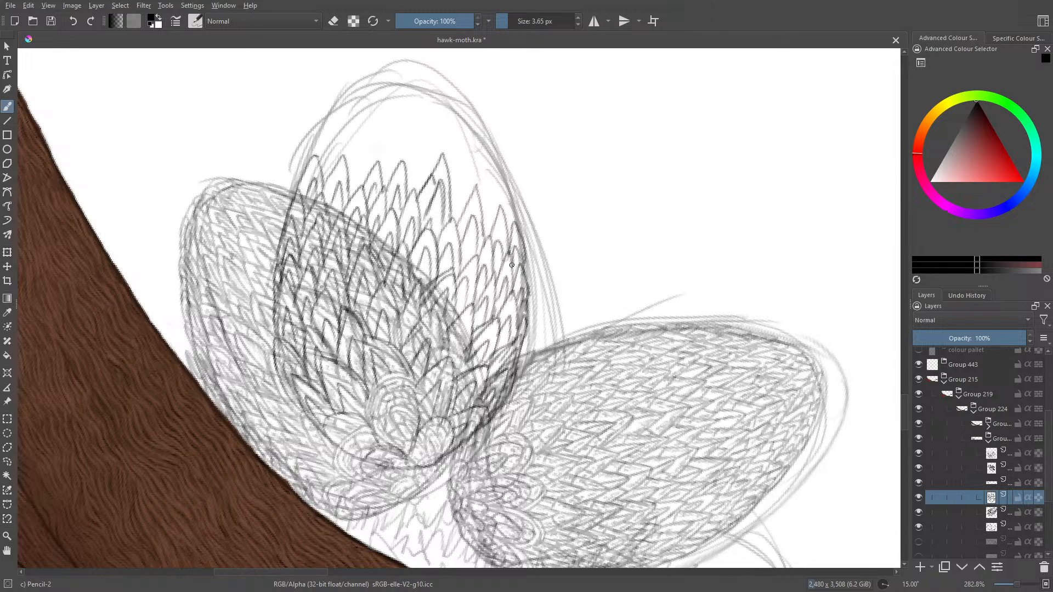
{"action": "mouse_move", "coordinate": [513, 226]}
{"action": "left_mouse_down"}
{"action": "mouse_move", "coordinate": [500, 179]}
{"action": "mouse_move", "coordinate": [491, 222]}
{"action": "mouse_move", "coordinate": [513, 228]}
{"action": "mouse_move", "coordinate": [491, 189]}
{"action": "mouse_move", "coordinate": [475, 202]}
{"action": "mouse_move", "coordinate": [484, 233]}
{"action": "left_mouse_up"}
{"action": "left_click_drag", "start_coordinate": [488, 211], "coordinate": [470, 150]}
{"action": "mouse_move", "coordinate": [469, 149]}
{"action": "left_mouse_down"}
{"action": "mouse_move", "coordinate": [447, 184]}
{"action": "mouse_move", "coordinate": [467, 208]}
{"action": "left_mouse_up"}
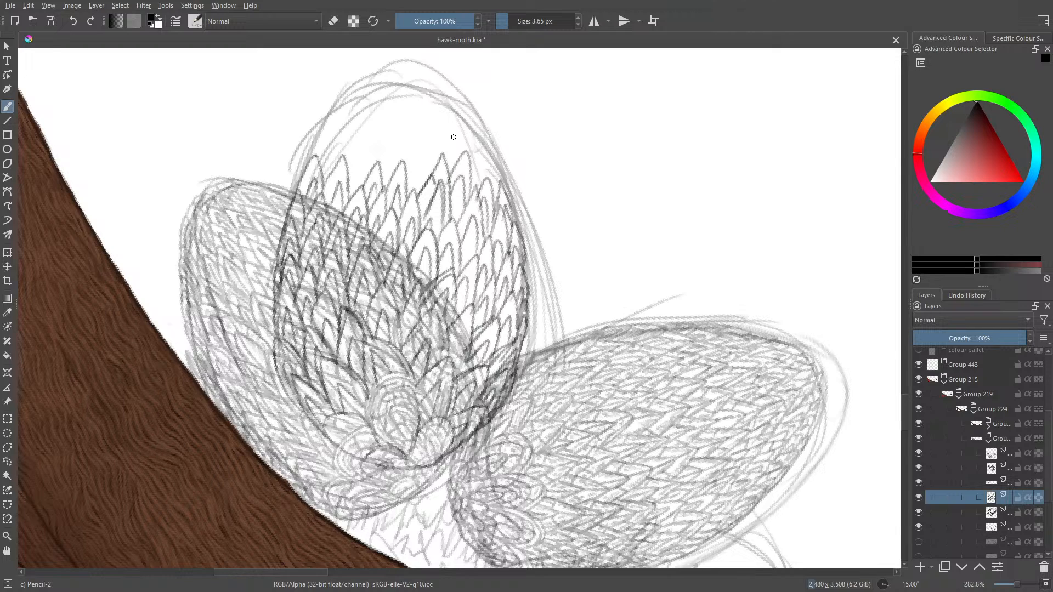
- Draw the next row of pointed feathers across the upper part of the middle wing, from outline to outline
{"action": "mouse_move", "coordinate": [469, 160]}
{"action": "left_mouse_down"}
{"action": "mouse_move", "coordinate": [472, 179]}
{"action": "mouse_move", "coordinate": [500, 173]}
{"action": "mouse_move", "coordinate": [502, 191]}
{"action": "mouse_move", "coordinate": [491, 177]}
{"action": "left_mouse_up"}
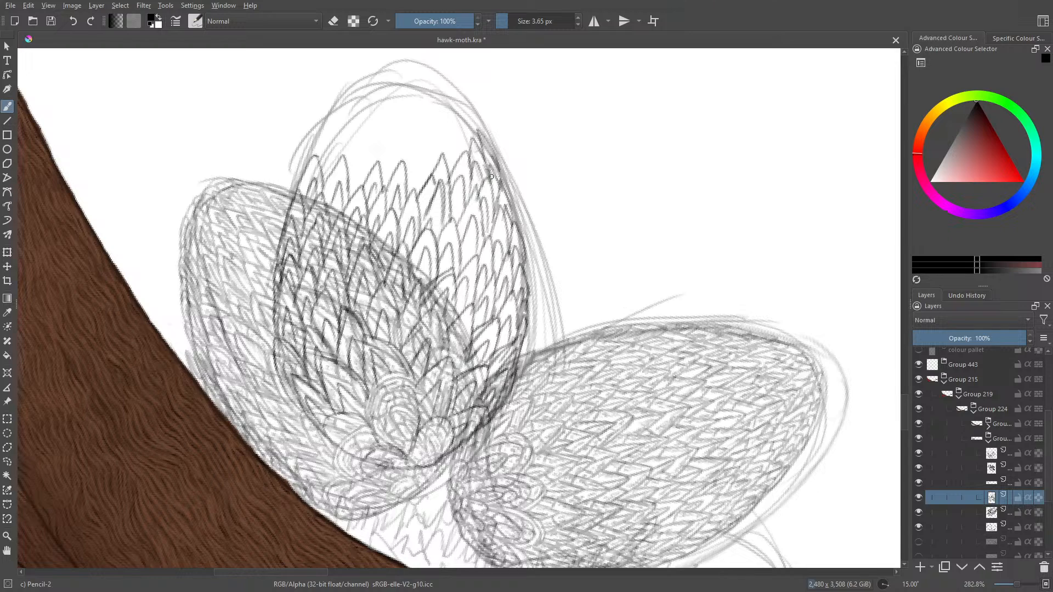
{"action": "mouse_move", "coordinate": [314, 161]}
{"action": "left_mouse_down"}
{"action": "mouse_move", "coordinate": [336, 118]}
{"action": "mouse_move", "coordinate": [343, 167]}
{"action": "mouse_move", "coordinate": [318, 175]}
{"action": "mouse_move", "coordinate": [363, 131]}
{"action": "mouse_move", "coordinate": [370, 174]}
{"action": "mouse_move", "coordinate": [353, 151]}
{"action": "mouse_move", "coordinate": [394, 176]}
{"action": "mouse_move", "coordinate": [376, 180]}
{"action": "mouse_move", "coordinate": [422, 185]}
{"action": "mouse_move", "coordinate": [406, 182]}
{"action": "mouse_move", "coordinate": [464, 162]}
{"action": "mouse_move", "coordinate": [446, 168]}
{"action": "left_mouse_up"}
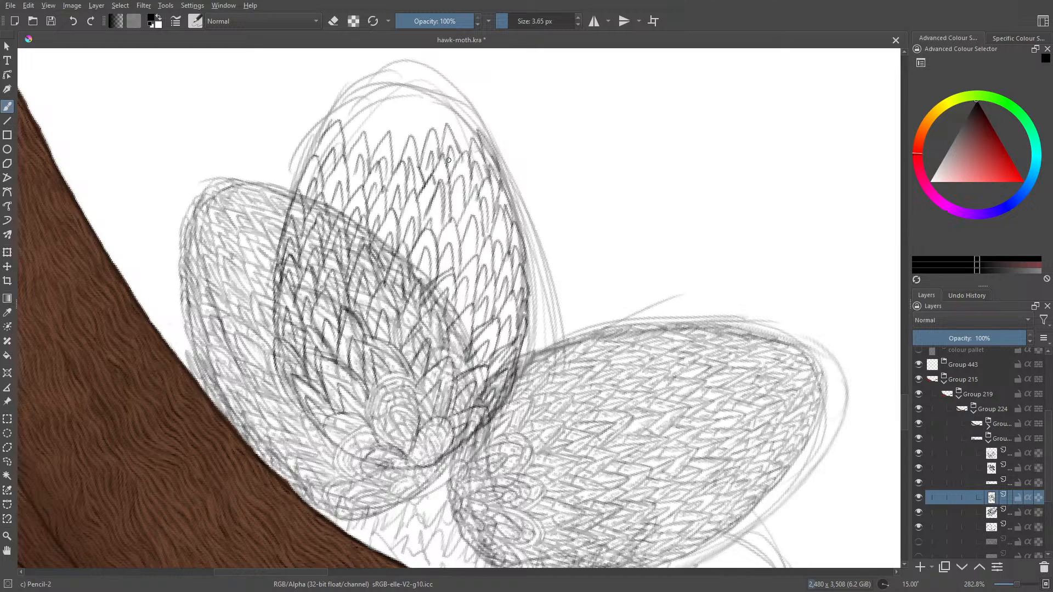
{"action": "mouse_move", "coordinate": [456, 141]}
{"action": "left_mouse_down"}
{"action": "mouse_move", "coordinate": [463, 117]}
{"action": "mouse_move", "coordinate": [475, 147]}
{"action": "mouse_move", "coordinate": [461, 151]}
{"action": "left_mouse_up"}
{"action": "left_click_drag", "start_coordinate": [461, 108], "coordinate": [480, 135]}
- Fill the rounded top of the middle wing with smaller feathers, up its right edge and across to the tip
{"action": "left_click_drag", "start_coordinate": [904, 415], "coordinate": [905, 399]}
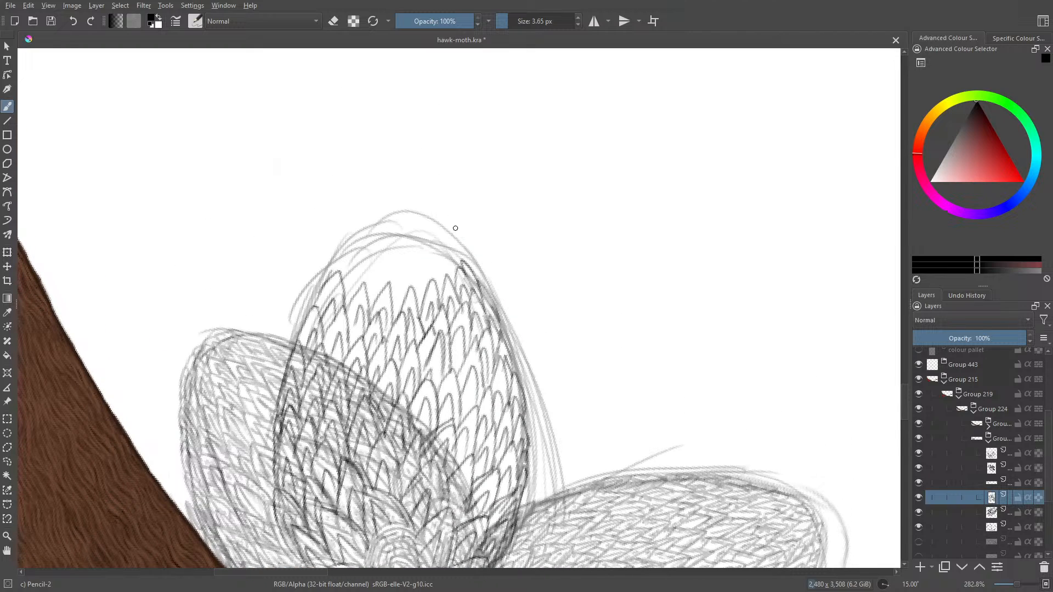
{"action": "left_click_drag", "start_coordinate": [477, 280], "coordinate": [501, 335]}
{"action": "mouse_move", "coordinate": [479, 279]}
{"action": "left_mouse_down"}
{"action": "mouse_move", "coordinate": [491, 299]}
{"action": "mouse_move", "coordinate": [472, 300]}
{"action": "left_mouse_up"}
{"action": "mouse_move", "coordinate": [449, 237]}
{"action": "left_mouse_down"}
{"action": "mouse_move", "coordinate": [475, 262]}
{"action": "mouse_move", "coordinate": [460, 269]}
{"action": "mouse_move", "coordinate": [474, 264]}
{"action": "left_mouse_up"}
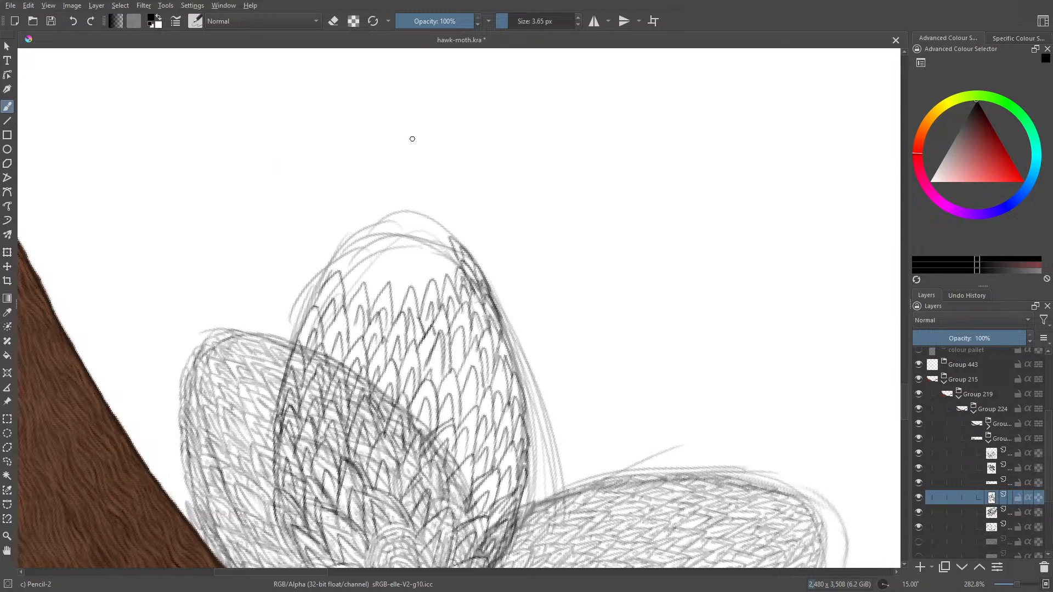
{"action": "mouse_move", "coordinate": [326, 277]}
{"action": "left_mouse_down"}
{"action": "mouse_move", "coordinate": [346, 248]}
{"action": "mouse_move", "coordinate": [346, 296]}
{"action": "mouse_move", "coordinate": [433, 290]}
{"action": "mouse_move", "coordinate": [455, 258]}
{"action": "mouse_move", "coordinate": [459, 274]}
{"action": "mouse_move", "coordinate": [387, 298]}
{"action": "mouse_move", "coordinate": [336, 263]}
{"action": "mouse_move", "coordinate": [345, 241]}
{"action": "mouse_move", "coordinate": [363, 256]}
{"action": "mouse_move", "coordinate": [353, 247]}
{"action": "mouse_move", "coordinate": [387, 217]}
{"action": "mouse_move", "coordinate": [385, 271]}
{"action": "mouse_move", "coordinate": [368, 255]}
{"action": "mouse_move", "coordinate": [400, 242]}
{"action": "mouse_move", "coordinate": [391, 262]}
{"action": "mouse_move", "coordinate": [420, 268]}
{"action": "mouse_move", "coordinate": [433, 228]}
{"action": "mouse_move", "coordinate": [442, 247]}
{"action": "mouse_move", "coordinate": [436, 225]}
{"action": "mouse_move", "coordinate": [420, 220]}
{"action": "mouse_move", "coordinate": [412, 244]}
{"action": "mouse_move", "coordinate": [384, 228]}
{"action": "mouse_move", "coordinate": [424, 214]}
{"action": "mouse_move", "coordinate": [416, 233]}
{"action": "left_mouse_up"}
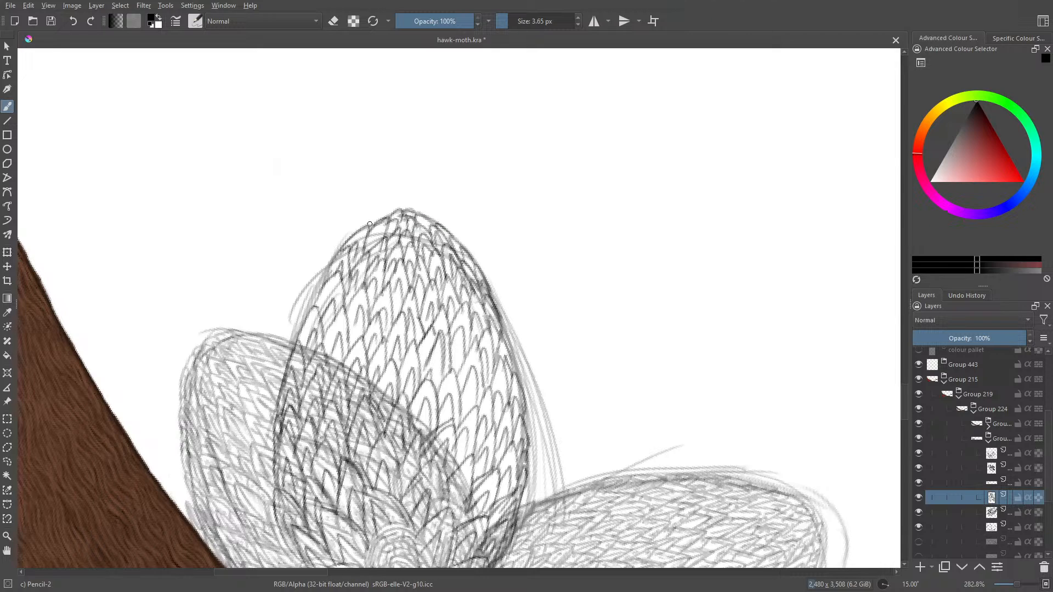
{"action": "left_click_drag", "start_coordinate": [374, 250], "coordinate": [372, 244]}
- Erase the middle wing's lines overlapping the left and right wings with Eraser Circle at 50 px, then compare with the layer hidden
{"action": "mouse_move", "coordinate": [904, 391]}
{"action": "left_mouse_down"}
{"action": "mouse_move", "coordinate": [905, 414]}
{"action": "mouse_move", "coordinate": [909, 404]}
{"action": "left_mouse_up"}
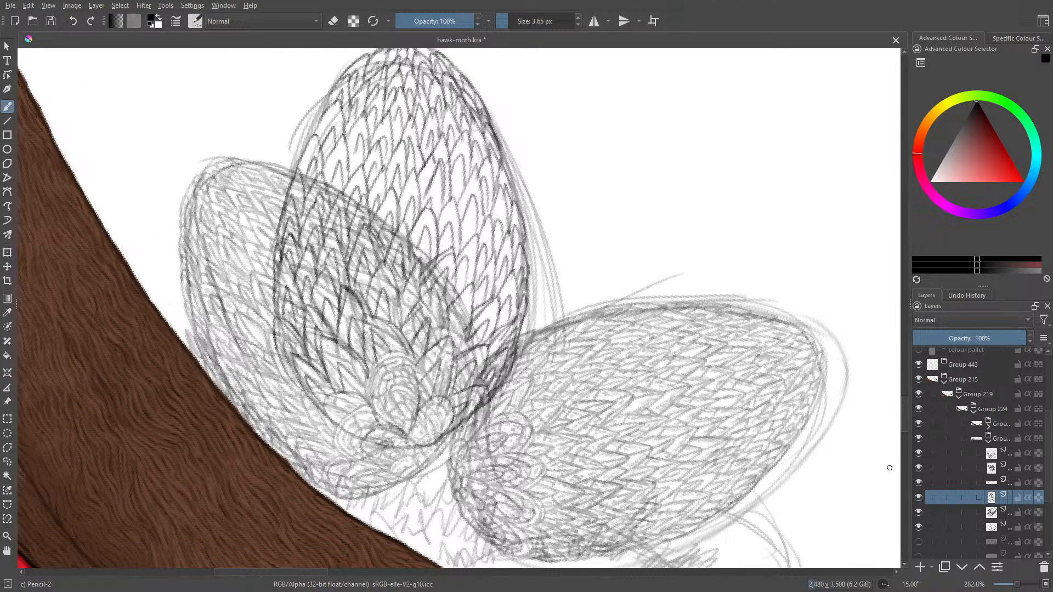
{"action": "key", "text": "slash"}
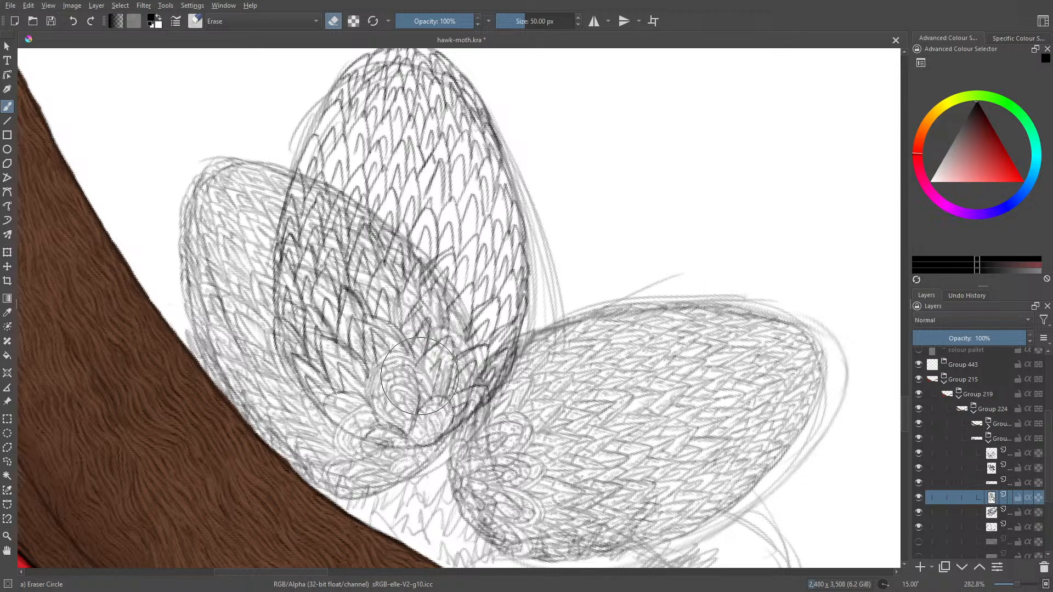
{"action": "mouse_move", "coordinate": [438, 318]}
{"action": "left_mouse_down"}
{"action": "mouse_move", "coordinate": [431, 380]}
{"action": "mouse_move", "coordinate": [441, 406]}
{"action": "mouse_move", "coordinate": [433, 329]}
{"action": "mouse_move", "coordinate": [442, 395]}
{"action": "mouse_move", "coordinate": [428, 406]}
{"action": "mouse_move", "coordinate": [307, 340]}
{"action": "mouse_move", "coordinate": [258, 219]}
{"action": "mouse_move", "coordinate": [279, 225]}
{"action": "mouse_move", "coordinate": [272, 203]}
{"action": "mouse_move", "coordinate": [310, 215]}
{"action": "mouse_move", "coordinate": [400, 278]}
{"action": "left_mouse_up"}
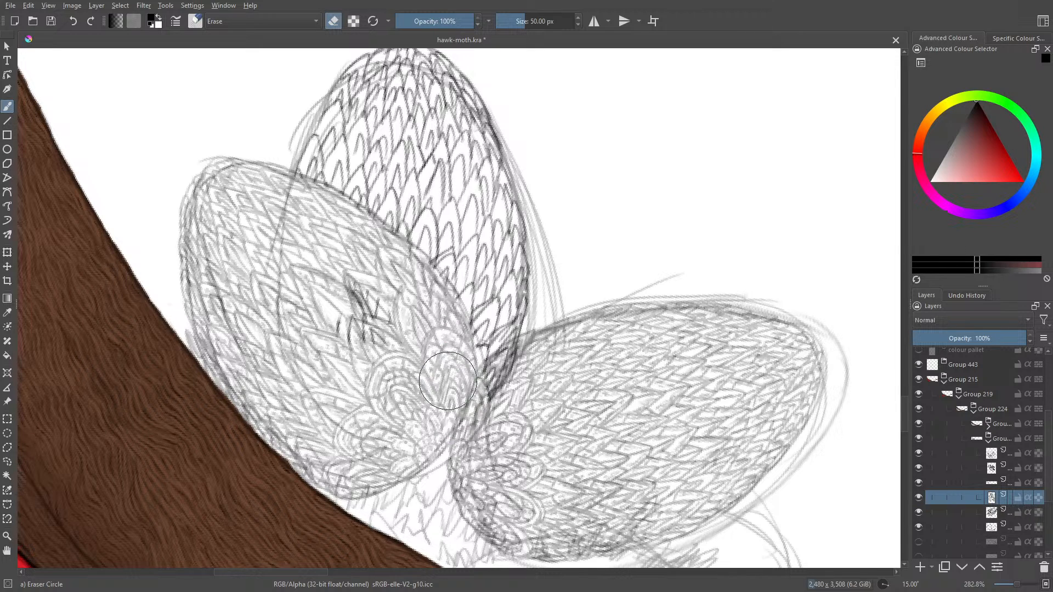
{"action": "mouse_move", "coordinate": [354, 256]}
{"action": "left_mouse_down"}
{"action": "mouse_move", "coordinate": [343, 276]}
{"action": "mouse_move", "coordinate": [344, 346]}
{"action": "left_mouse_up"}
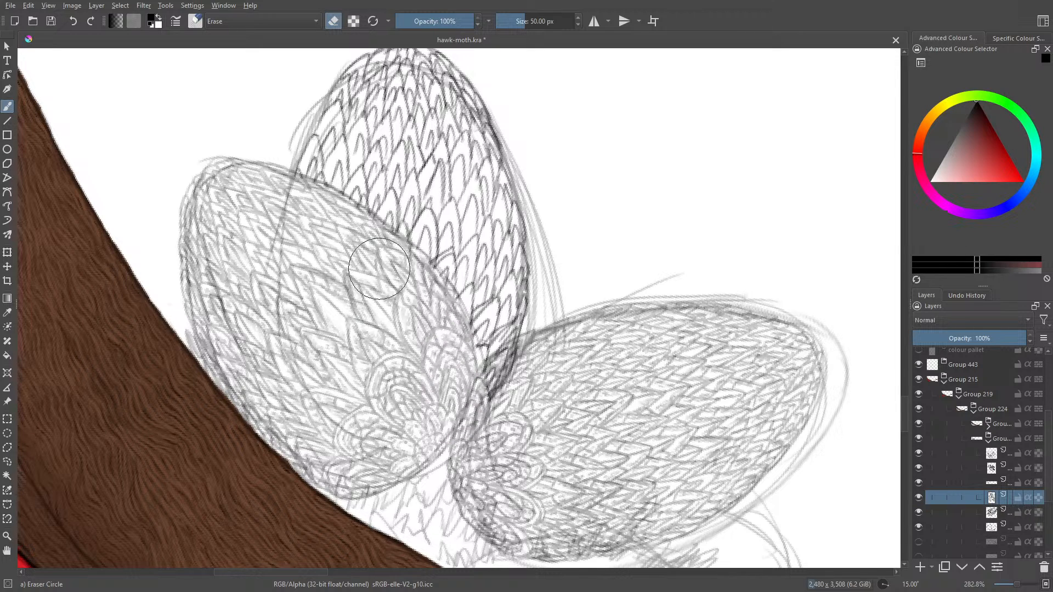
{"action": "left_click_drag", "start_coordinate": [381, 268], "coordinate": [377, 264]}
{"action": "mouse_move", "coordinate": [541, 341]}
{"action": "left_mouse_down"}
{"action": "mouse_move", "coordinate": [503, 387]}
{"action": "mouse_move", "coordinate": [523, 366]}
{"action": "mouse_move", "coordinate": [500, 377]}
{"action": "mouse_move", "coordinate": [587, 340]}
{"action": "mouse_move", "coordinate": [512, 376]}
{"action": "mouse_move", "coordinate": [483, 406]}
{"action": "mouse_move", "coordinate": [491, 399]}
{"action": "left_mouse_up"}
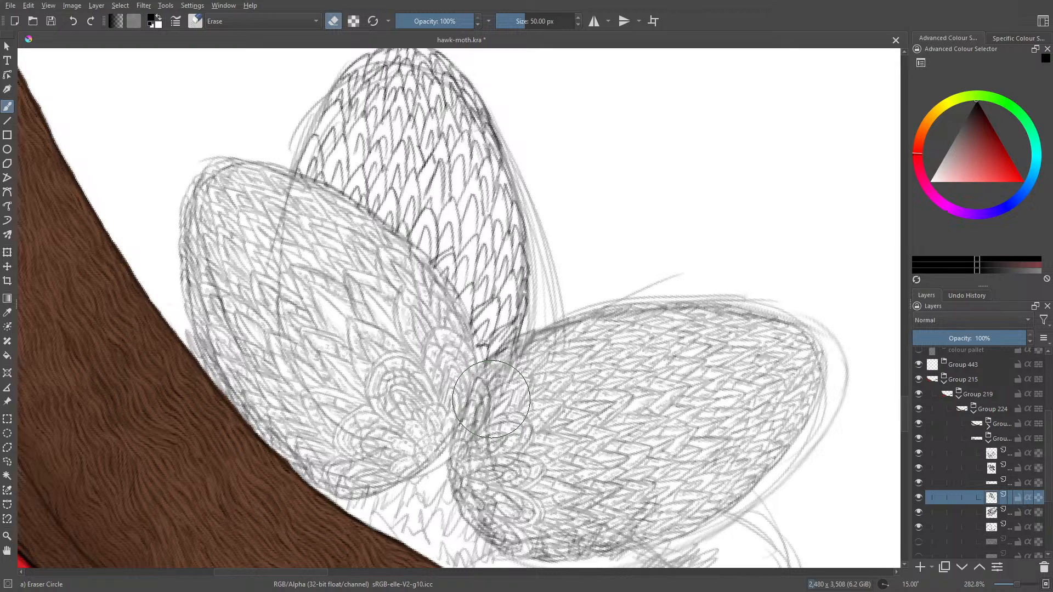
{"action": "left_click", "coordinate": [918, 498]}
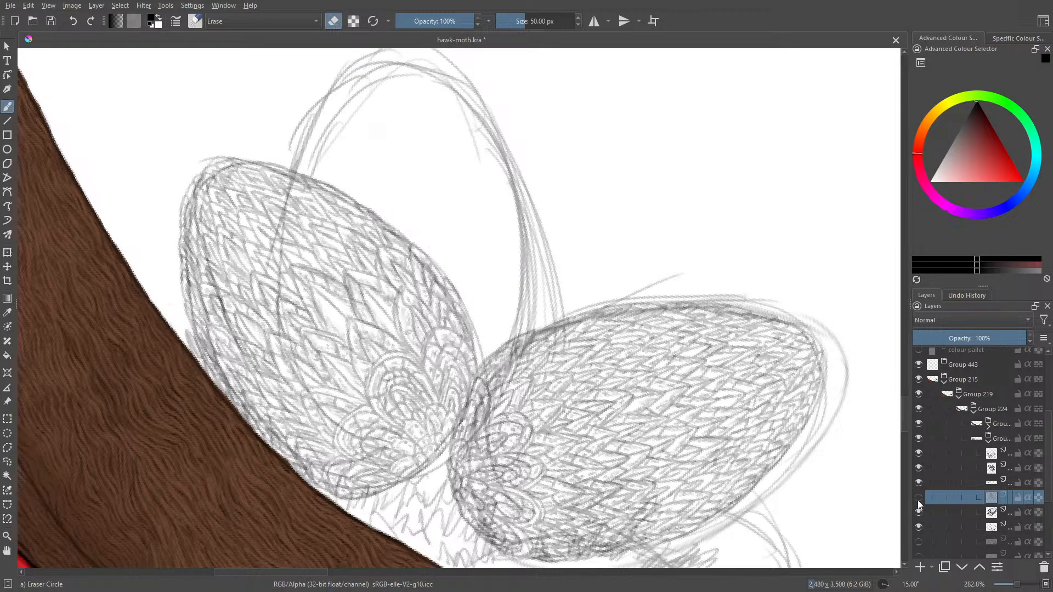
{"action": "left_click", "coordinate": [918, 499]}
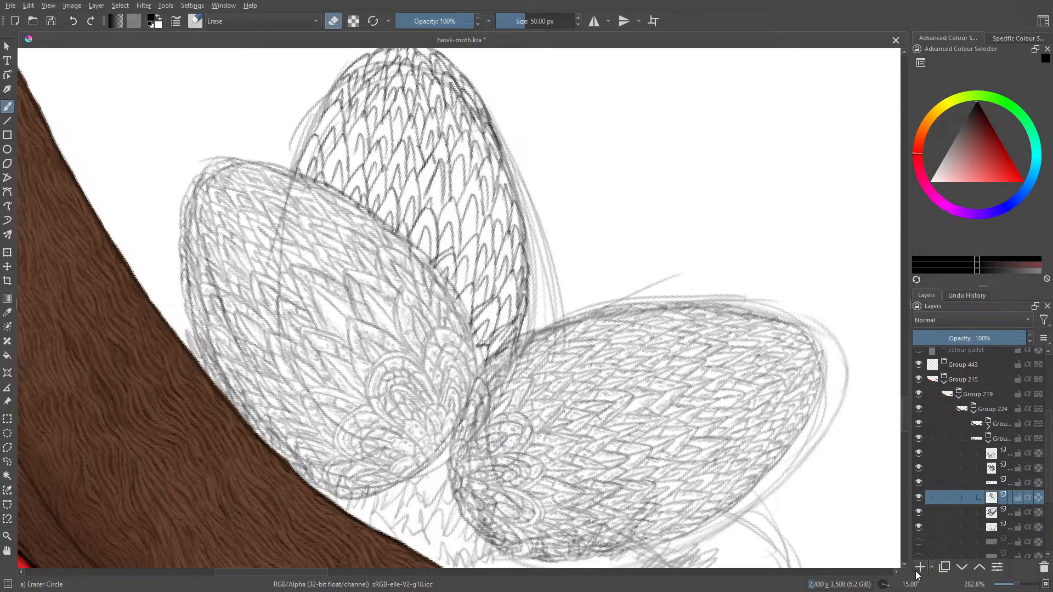
- Add a layer above the middle wing's feather layer, lower that feather layer's opacity to 61%, and make the new layer active with Pencil-2
{"action": "left_click", "coordinate": [987, 516]}
{"action": "left_click", "coordinate": [983, 338]}
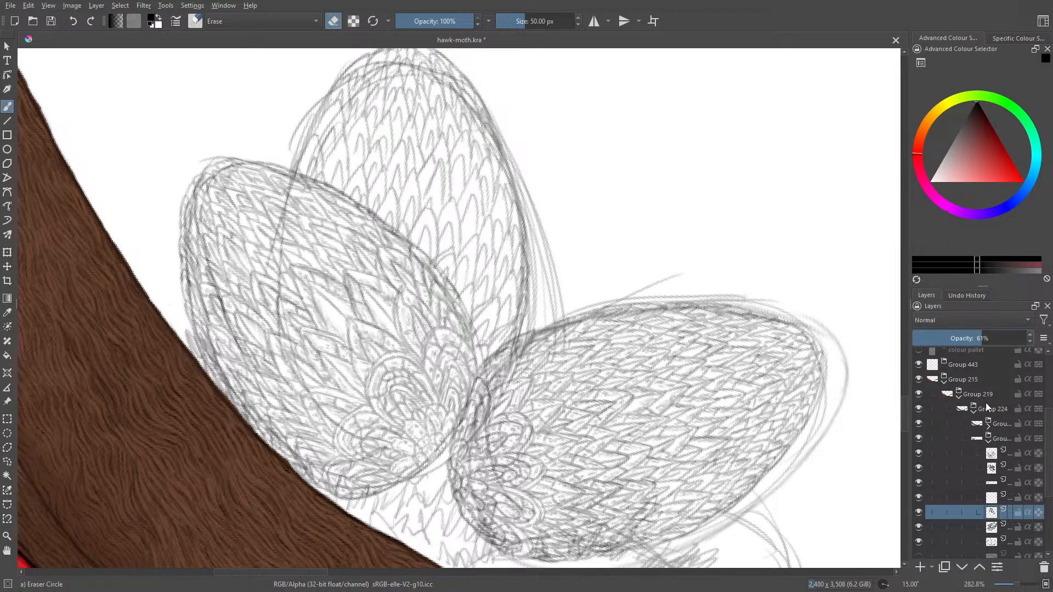
{"action": "key", "text": "slash"}
{"action": "left_click", "coordinate": [992, 500]}
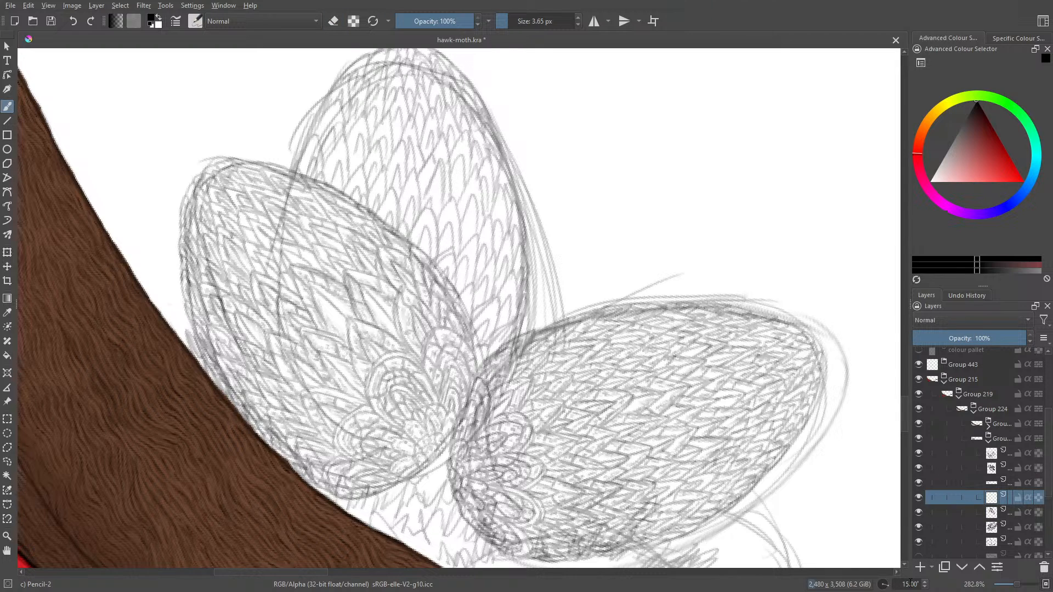
- Redraw the lowest feathers of the middle wing in darker lines, between the left and right wings
{"action": "left_click_drag", "start_coordinate": [903, 416], "coordinate": [906, 409]}
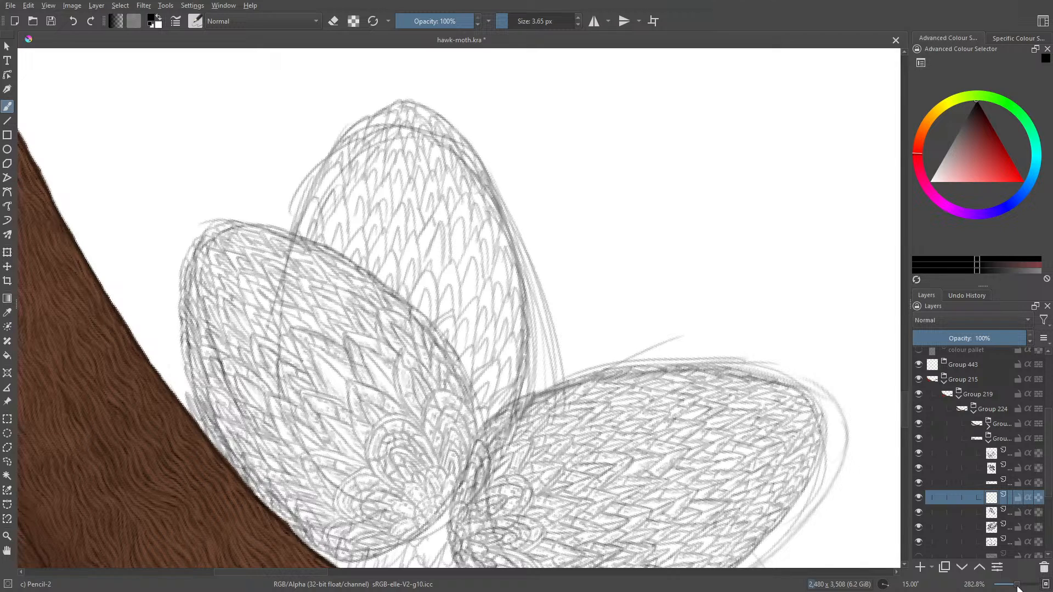
{"action": "left_click_drag", "start_coordinate": [1017, 585], "coordinate": [1018, 588]}
{"action": "left_click_drag", "start_coordinate": [486, 422], "coordinate": [482, 411]}
{"action": "mouse_move", "coordinate": [482, 405]}
{"action": "left_mouse_down"}
{"action": "mouse_move", "coordinate": [498, 359]}
{"action": "mouse_move", "coordinate": [473, 388]}
{"action": "mouse_move", "coordinate": [494, 361]}
{"action": "mouse_move", "coordinate": [472, 380]}
{"action": "mouse_move", "coordinate": [517, 376]}
{"action": "mouse_move", "coordinate": [513, 398]}
{"action": "mouse_move", "coordinate": [493, 413]}
{"action": "mouse_move", "coordinate": [516, 379]}
{"action": "mouse_move", "coordinate": [500, 390]}
{"action": "mouse_move", "coordinate": [522, 378]}
{"action": "mouse_move", "coordinate": [512, 395]}
{"action": "left_mouse_up"}
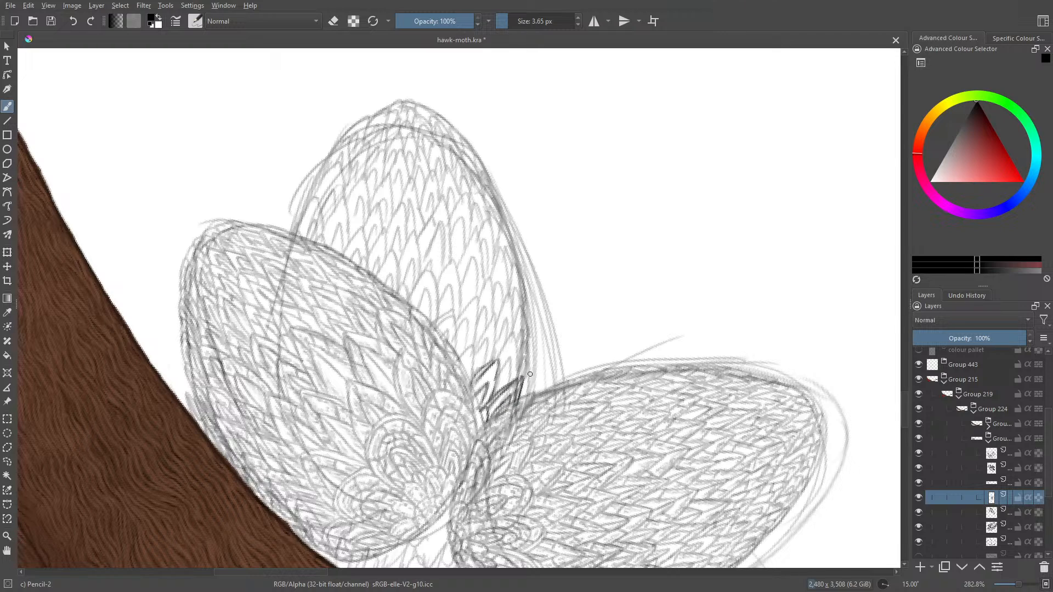
{"action": "key", "text": "slash"}
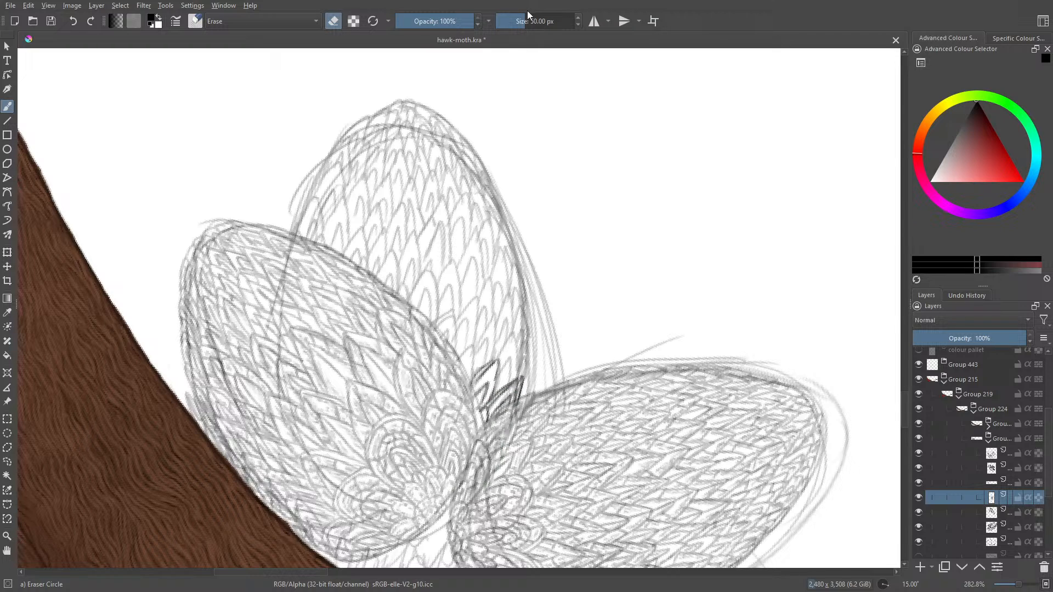
{"action": "left_click", "coordinate": [510, 20]}
{"action": "key", "text": "slash"}
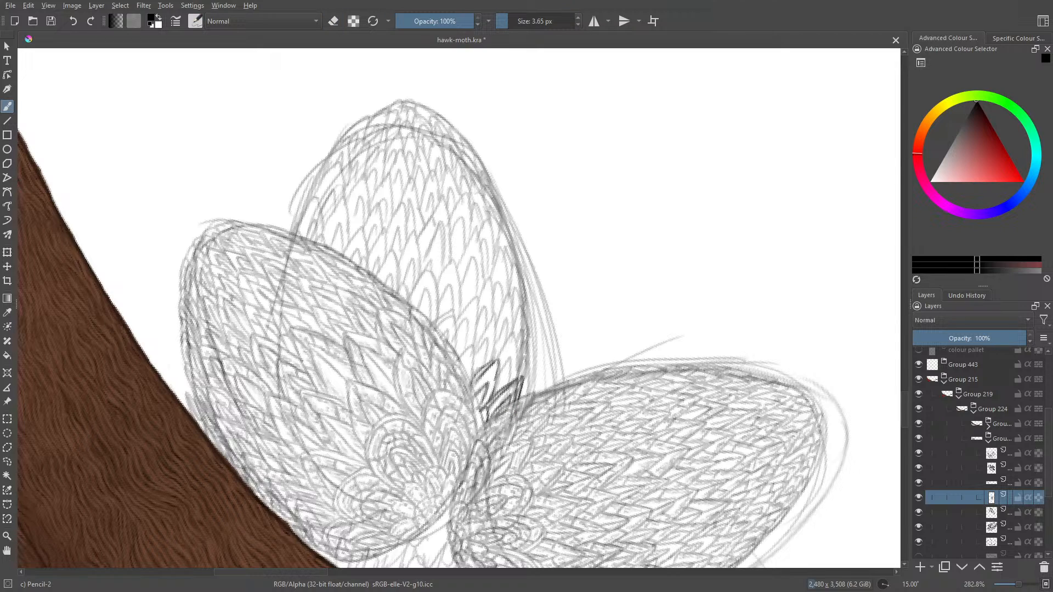
{"action": "right_click", "coordinate": [511, 258]}
{"action": "left_click", "coordinate": [439, 91]}
- Ink the next overlapping feathers above the middle wing's base, working up along the left wing's edge
{"action": "mouse_move", "coordinate": [498, 360]}
{"action": "left_mouse_down"}
{"action": "mouse_move", "coordinate": [514, 334]}
{"action": "mouse_move", "coordinate": [508, 382]}
{"action": "mouse_move", "coordinate": [497, 374]}
{"action": "mouse_move", "coordinate": [529, 344]}
{"action": "mouse_move", "coordinate": [495, 376]}
{"action": "mouse_move", "coordinate": [509, 360]}
{"action": "mouse_move", "coordinate": [497, 391]}
{"action": "left_mouse_up"}
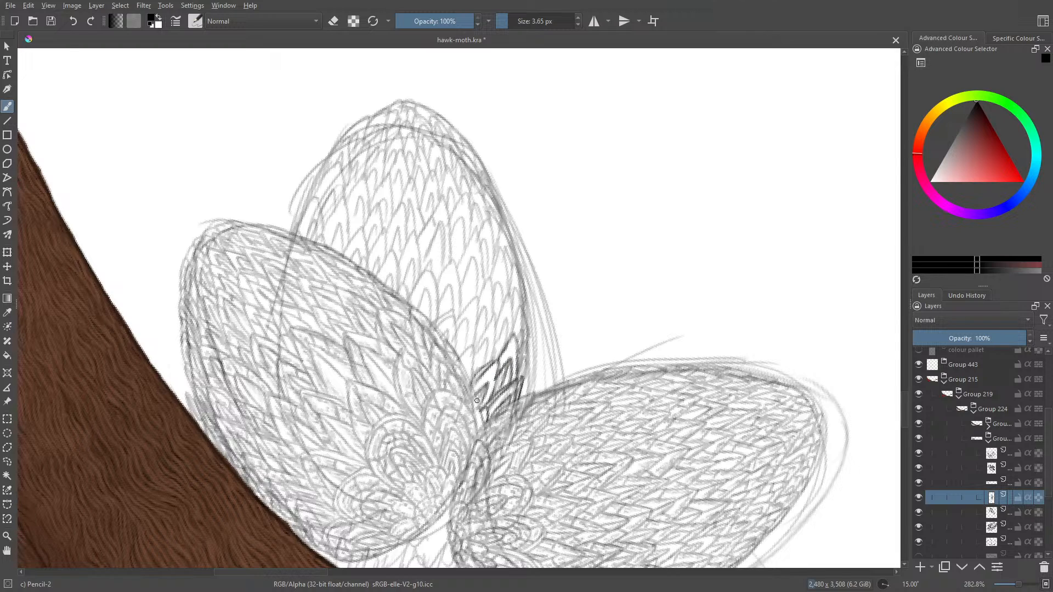
{"action": "mouse_move", "coordinate": [470, 379]}
{"action": "left_mouse_down"}
{"action": "mouse_move", "coordinate": [473, 350]}
{"action": "mouse_move", "coordinate": [458, 358]}
{"action": "mouse_move", "coordinate": [458, 379]}
{"action": "mouse_move", "coordinate": [473, 345]}
{"action": "mouse_move", "coordinate": [431, 304]}
{"action": "mouse_move", "coordinate": [455, 349]}
{"action": "mouse_move", "coordinate": [452, 310]}
{"action": "mouse_move", "coordinate": [439, 322]}
{"action": "mouse_move", "coordinate": [442, 333]}
{"action": "mouse_move", "coordinate": [475, 298]}
{"action": "mouse_move", "coordinate": [469, 349]}
{"action": "mouse_move", "coordinate": [476, 301]}
{"action": "left_mouse_up"}
{"action": "left_click_drag", "start_coordinate": [463, 351], "coordinate": [465, 323]}
{"action": "mouse_move", "coordinate": [465, 322]}
{"action": "left_mouse_down"}
{"action": "mouse_move", "coordinate": [458, 355]}
{"action": "mouse_move", "coordinate": [470, 333]}
{"action": "mouse_move", "coordinate": [475, 355]}
{"action": "mouse_move", "coordinate": [488, 339]}
{"action": "mouse_move", "coordinate": [490, 363]}
{"action": "left_mouse_up"}
{"action": "mouse_move", "coordinate": [496, 315]}
{"action": "left_mouse_down"}
{"action": "mouse_move", "coordinate": [474, 349]}
{"action": "mouse_move", "coordinate": [486, 345]}
{"action": "mouse_move", "coordinate": [475, 369]}
{"action": "left_mouse_up"}
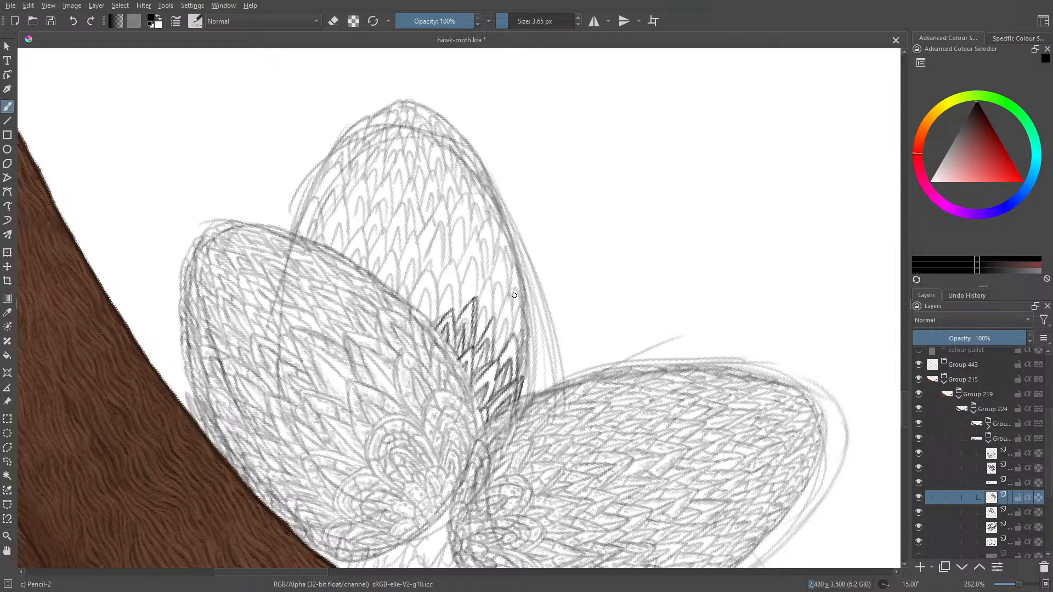
- Ink the feathers along the lower right side of the middle wing, following its outline upward
{"action": "mouse_move", "coordinate": [502, 324]}
{"action": "left_mouse_down"}
{"action": "mouse_move", "coordinate": [495, 345]}
{"action": "mouse_move", "coordinate": [506, 339]}
{"action": "left_mouse_up"}
{"action": "mouse_move", "coordinate": [512, 294]}
{"action": "left_mouse_down"}
{"action": "mouse_move", "coordinate": [497, 351]}
{"action": "mouse_move", "coordinate": [520, 307]}
{"action": "mouse_move", "coordinate": [521, 381]}
{"action": "left_mouse_up"}
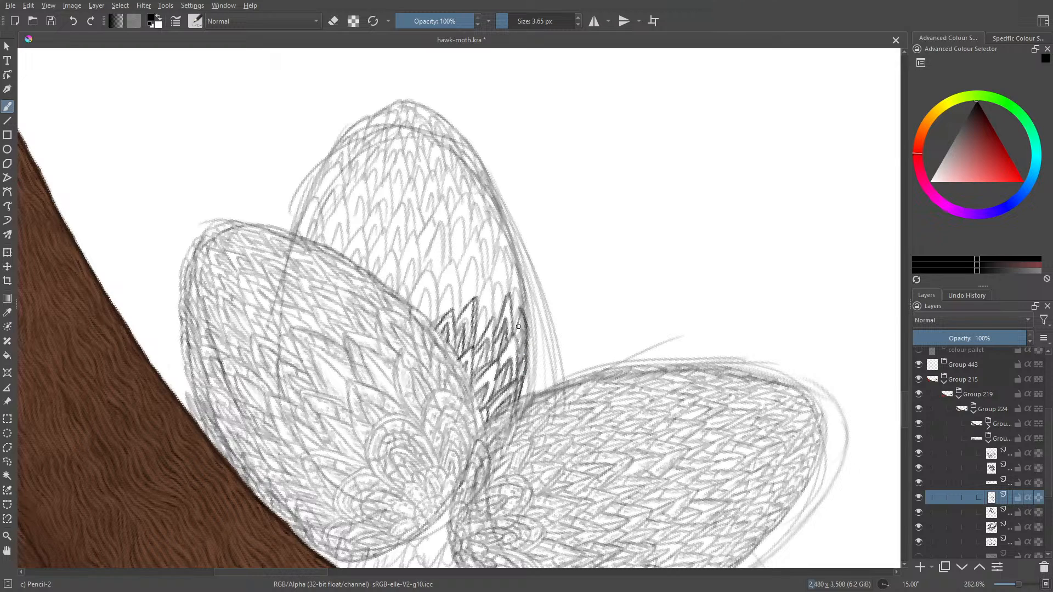
{"action": "left_click_drag", "start_coordinate": [520, 312], "coordinate": [522, 355]}
{"action": "mouse_move", "coordinate": [510, 294]}
{"action": "left_mouse_down"}
{"action": "mouse_move", "coordinate": [514, 274]}
{"action": "mouse_move", "coordinate": [524, 316]}
{"action": "mouse_move", "coordinate": [518, 287]}
{"action": "mouse_move", "coordinate": [516, 323]}
{"action": "left_mouse_up"}
{"action": "mouse_move", "coordinate": [503, 298]}
{"action": "left_mouse_down"}
{"action": "mouse_move", "coordinate": [500, 272]}
{"action": "mouse_move", "coordinate": [491, 337]}
{"action": "mouse_move", "coordinate": [501, 247]}
{"action": "mouse_move", "coordinate": [506, 275]}
{"action": "mouse_move", "coordinate": [481, 298]}
{"action": "mouse_move", "coordinate": [486, 316]}
{"action": "mouse_move", "coordinate": [490, 283]}
{"action": "mouse_move", "coordinate": [480, 293]}
{"action": "mouse_move", "coordinate": [476, 344]}
{"action": "mouse_move", "coordinate": [487, 298]}
{"action": "mouse_move", "coordinate": [475, 345]}
{"action": "left_mouse_up"}
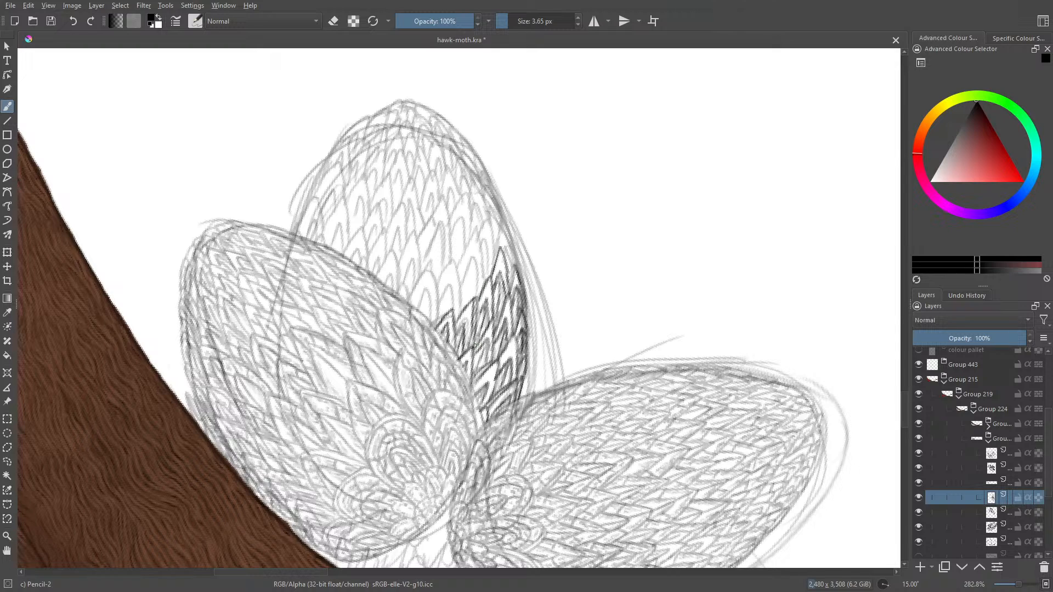
{"action": "mouse_move", "coordinate": [481, 305]}
{"action": "left_mouse_down"}
{"action": "mouse_move", "coordinate": [478, 319]}
{"action": "mouse_move", "coordinate": [478, 301]}
{"action": "left_mouse_up"}
{"action": "mouse_move", "coordinate": [503, 254]}
{"action": "left_mouse_down"}
{"action": "mouse_move", "coordinate": [515, 272]}
{"action": "mouse_move", "coordinate": [502, 226]}
{"action": "mouse_move", "coordinate": [484, 286]}
{"action": "left_mouse_up"}
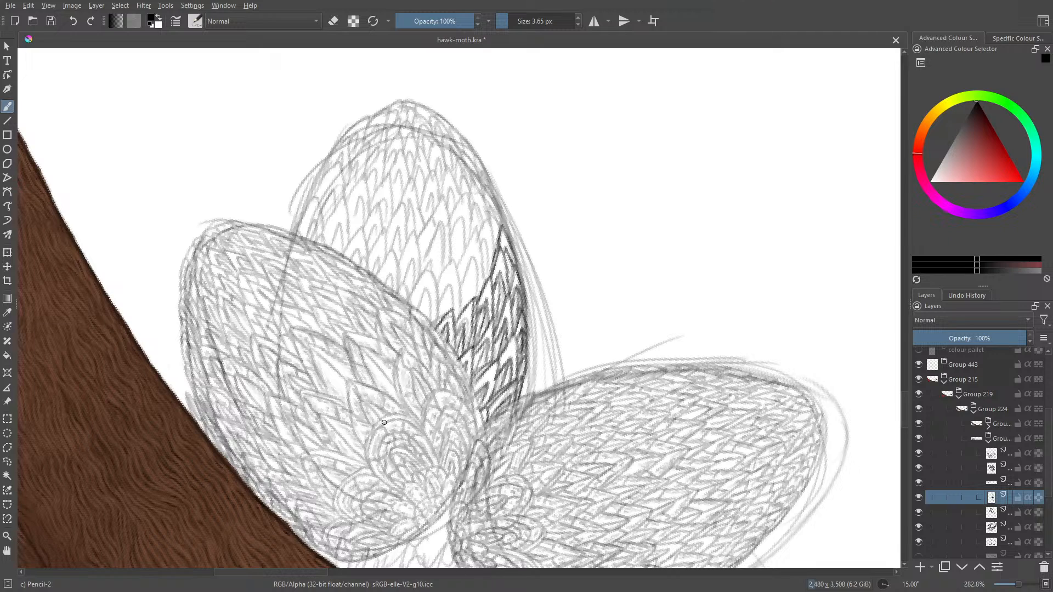
- Ink a further feather row diagonally from the left wing's edge up to the middle wing's right outline
{"action": "left_click_drag", "start_coordinate": [289, 574], "coordinate": [276, 573]}
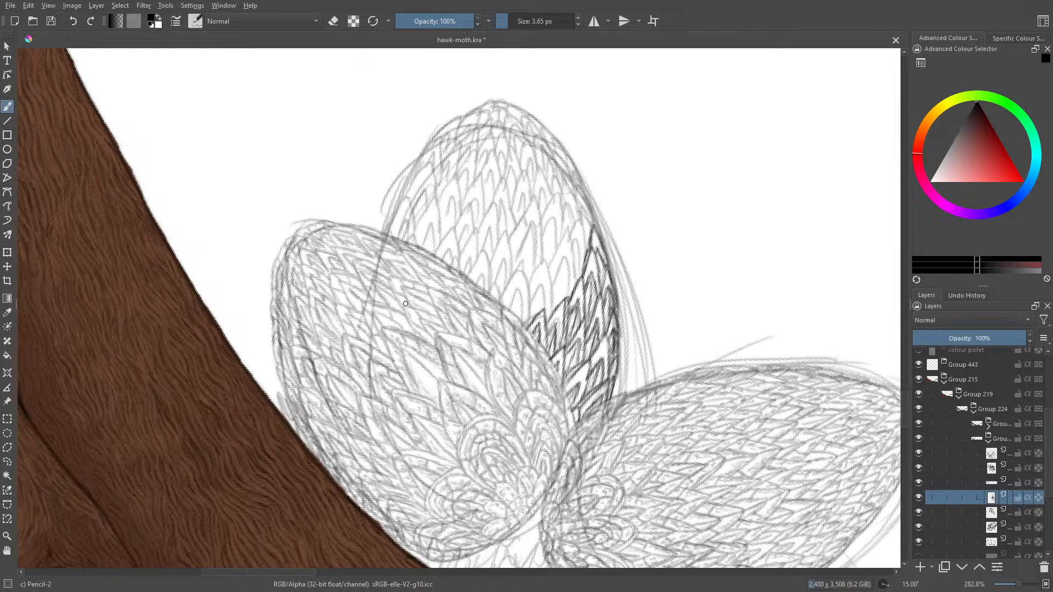
{"action": "mouse_move", "coordinate": [529, 317]}
{"action": "left_mouse_down"}
{"action": "mouse_move", "coordinate": [521, 269]}
{"action": "mouse_move", "coordinate": [505, 297]}
{"action": "mouse_move", "coordinate": [510, 311]}
{"action": "mouse_move", "coordinate": [517, 294]}
{"action": "mouse_move", "coordinate": [522, 324]}
{"action": "left_mouse_up"}
{"action": "left_click_drag", "start_coordinate": [521, 271], "coordinate": [530, 323]}
{"action": "mouse_move", "coordinate": [530, 285]}
{"action": "left_mouse_down"}
{"action": "mouse_move", "coordinate": [546, 259]}
{"action": "mouse_move", "coordinate": [553, 310]}
{"action": "mouse_move", "coordinate": [543, 317]}
{"action": "mouse_move", "coordinate": [543, 282]}
{"action": "mouse_move", "coordinate": [514, 314]}
{"action": "left_mouse_up"}
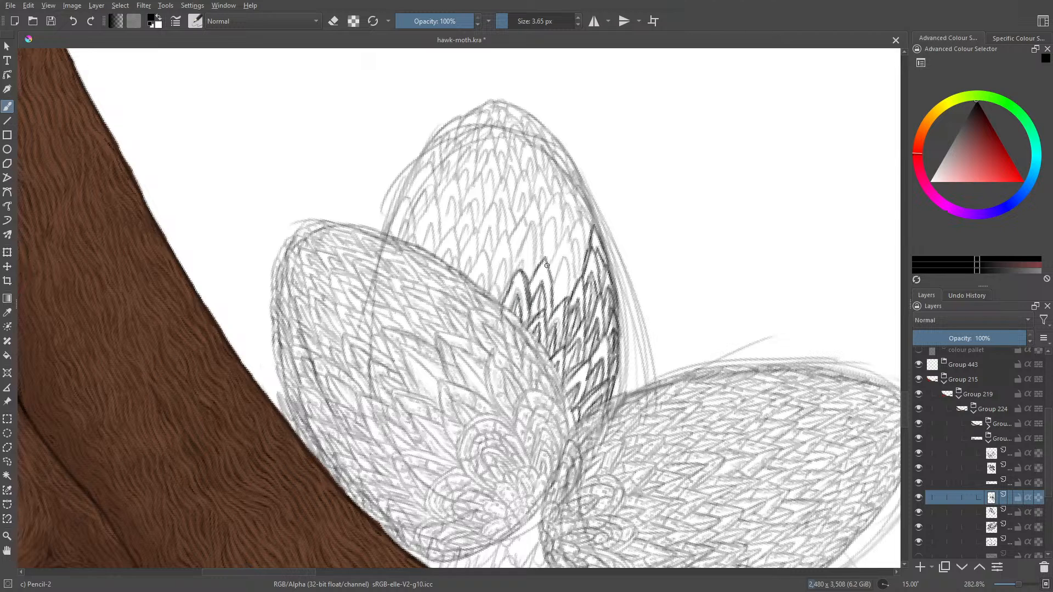
{"action": "mouse_move", "coordinate": [546, 258]}
{"action": "left_mouse_down"}
{"action": "mouse_move", "coordinate": [560, 313]}
{"action": "mouse_move", "coordinate": [566, 228]}
{"action": "mouse_move", "coordinate": [575, 271]}
{"action": "mouse_move", "coordinate": [559, 273]}
{"action": "mouse_move", "coordinate": [562, 302]}
{"action": "left_mouse_up"}
{"action": "mouse_move", "coordinate": [569, 241]}
{"action": "left_mouse_down"}
{"action": "mouse_move", "coordinate": [578, 273]}
{"action": "mouse_move", "coordinate": [580, 220]}
{"action": "mouse_move", "coordinate": [571, 238]}
{"action": "mouse_move", "coordinate": [586, 198]}
{"action": "mouse_move", "coordinate": [597, 236]}
{"action": "mouse_move", "coordinate": [588, 215]}
{"action": "mouse_move", "coordinate": [573, 263]}
{"action": "mouse_move", "coordinate": [575, 254]}
{"action": "left_mouse_up"}
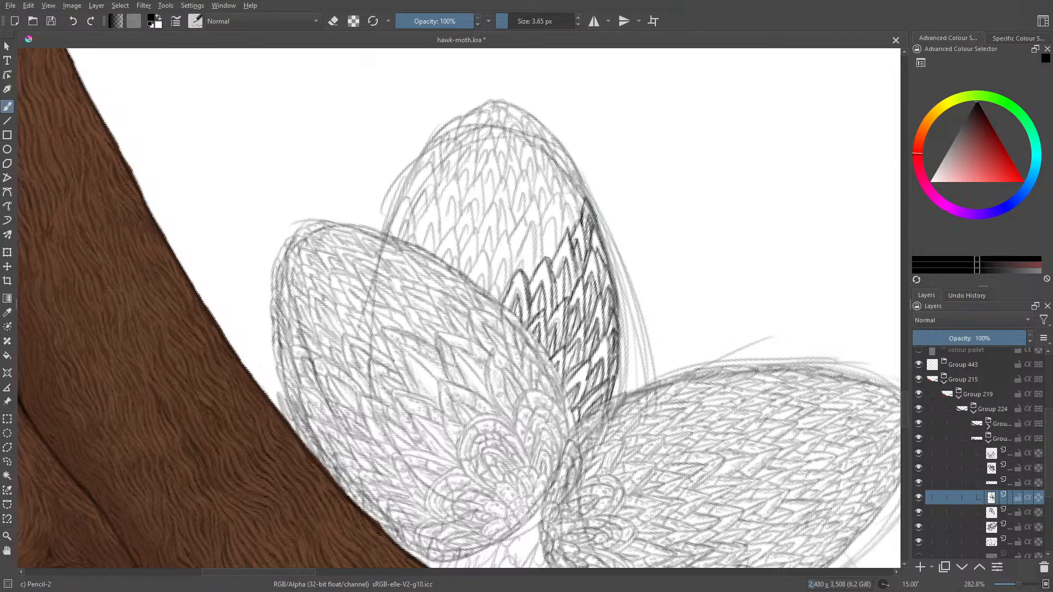
{"action": "left_click_drag", "start_coordinate": [598, 211], "coordinate": [606, 246]}
{"action": "mouse_move", "coordinate": [595, 205]}
{"action": "left_mouse_down"}
{"action": "mouse_move", "coordinate": [598, 215]}
{"action": "mouse_move", "coordinate": [581, 185]}
{"action": "left_mouse_up"}
- Ink the next feathers farther up the left wing's edge and extend them toward the centre of the middle wing
{"action": "left_click_drag", "start_coordinate": [500, 304], "coordinate": [490, 290]}
{"action": "mouse_move", "coordinate": [488, 291]}
{"action": "left_mouse_down"}
{"action": "mouse_move", "coordinate": [482, 250]}
{"action": "mouse_move", "coordinate": [473, 271]}
{"action": "mouse_move", "coordinate": [483, 285]}
{"action": "left_mouse_up"}
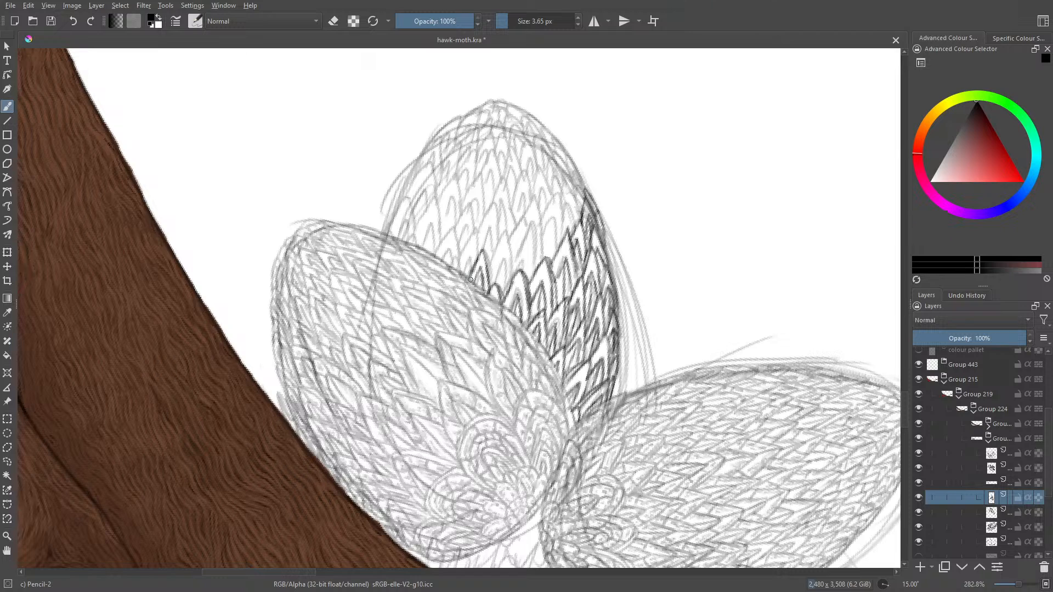
{"action": "left_click_drag", "start_coordinate": [485, 250], "coordinate": [494, 291]}
{"action": "mouse_move", "coordinate": [492, 255]}
{"action": "left_mouse_down"}
{"action": "mouse_move", "coordinate": [505, 230]}
{"action": "mouse_move", "coordinate": [513, 283]}
{"action": "mouse_move", "coordinate": [498, 254]}
{"action": "mouse_move", "coordinate": [493, 273]}
{"action": "left_mouse_up"}
{"action": "mouse_move", "coordinate": [507, 234]}
{"action": "left_mouse_down"}
{"action": "mouse_move", "coordinate": [517, 271]}
{"action": "mouse_move", "coordinate": [536, 228]}
{"action": "mouse_move", "coordinate": [535, 270]}
{"action": "left_mouse_up"}
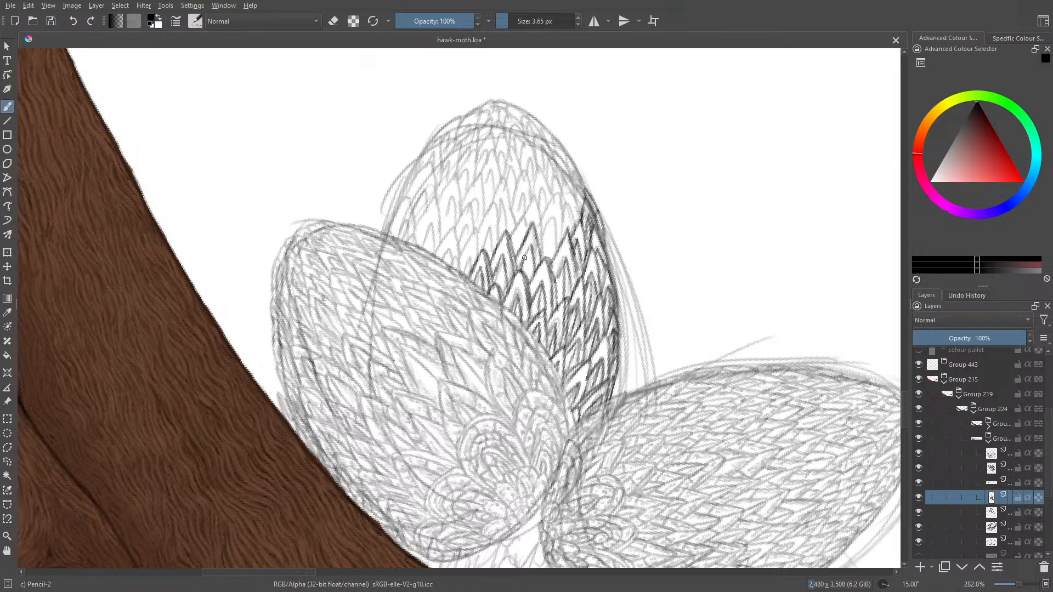
- Ink the feathers from the centre of the middle wing up to its upper right outline
{"action": "mouse_move", "coordinate": [529, 252]}
{"action": "left_mouse_down"}
{"action": "mouse_move", "coordinate": [554, 212]}
{"action": "mouse_move", "coordinate": [557, 244]}
{"action": "mouse_move", "coordinate": [553, 216]}
{"action": "mouse_move", "coordinate": [543, 221]}
{"action": "mouse_move", "coordinate": [558, 189]}
{"action": "mouse_move", "coordinate": [563, 225]}
{"action": "mouse_move", "coordinate": [543, 249]}
{"action": "mouse_move", "coordinate": [533, 198]}
{"action": "mouse_move", "coordinate": [512, 241]}
{"action": "left_mouse_up"}
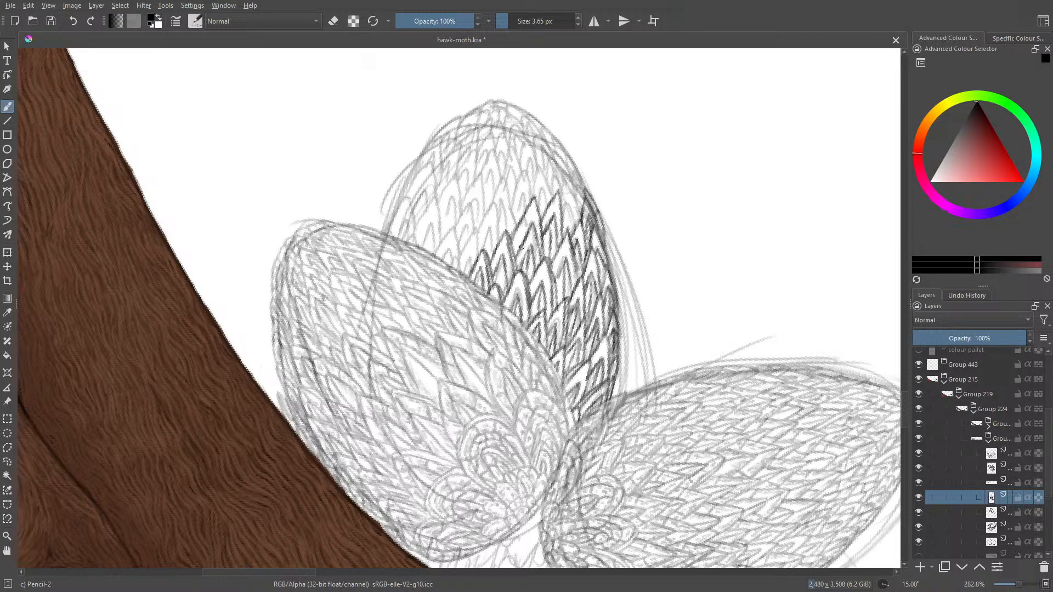
{"action": "left_click_drag", "start_coordinate": [533, 214], "coordinate": [517, 252]}
{"action": "left_click_drag", "start_coordinate": [568, 205], "coordinate": [573, 236]}
{"action": "mouse_move", "coordinate": [568, 217]}
{"action": "left_mouse_down"}
{"action": "mouse_move", "coordinate": [565, 230]}
{"action": "mouse_move", "coordinate": [579, 223]}
{"action": "mouse_move", "coordinate": [581, 204]}
{"action": "left_mouse_up"}
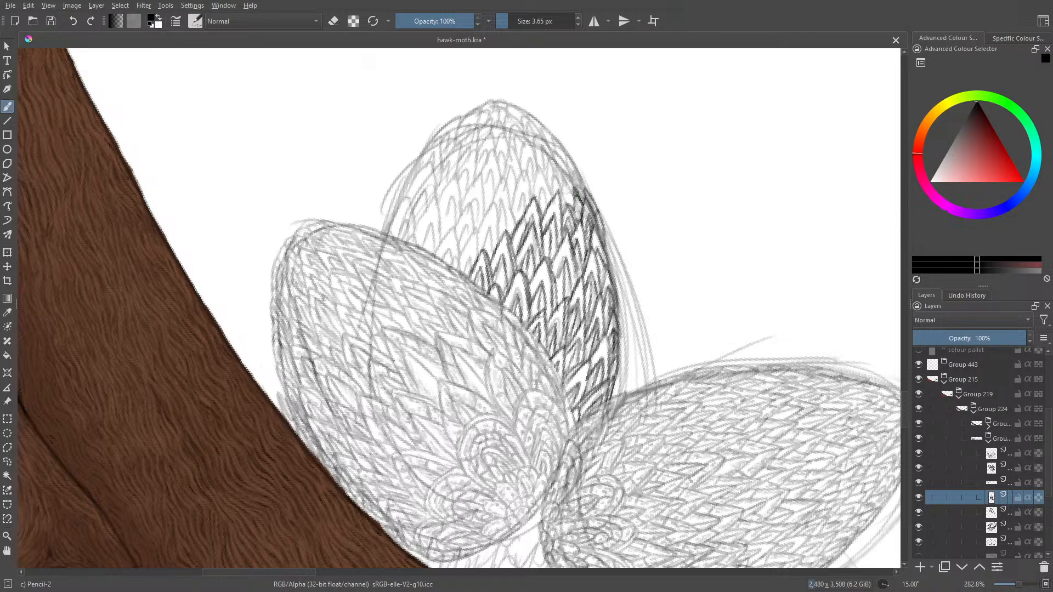
{"action": "mouse_move", "coordinate": [570, 169]}
{"action": "left_mouse_down"}
{"action": "mouse_move", "coordinate": [586, 195]}
{"action": "mouse_move", "coordinate": [560, 187]}
{"action": "mouse_move", "coordinate": [562, 201]}
{"action": "left_mouse_up"}
- Ink the middle wing's left-side feathers, from the left wing's edge up along the left outline
{"action": "scroll", "coordinate": [902, 409], "scroll_direction": "up", "scroll_amount": 3}
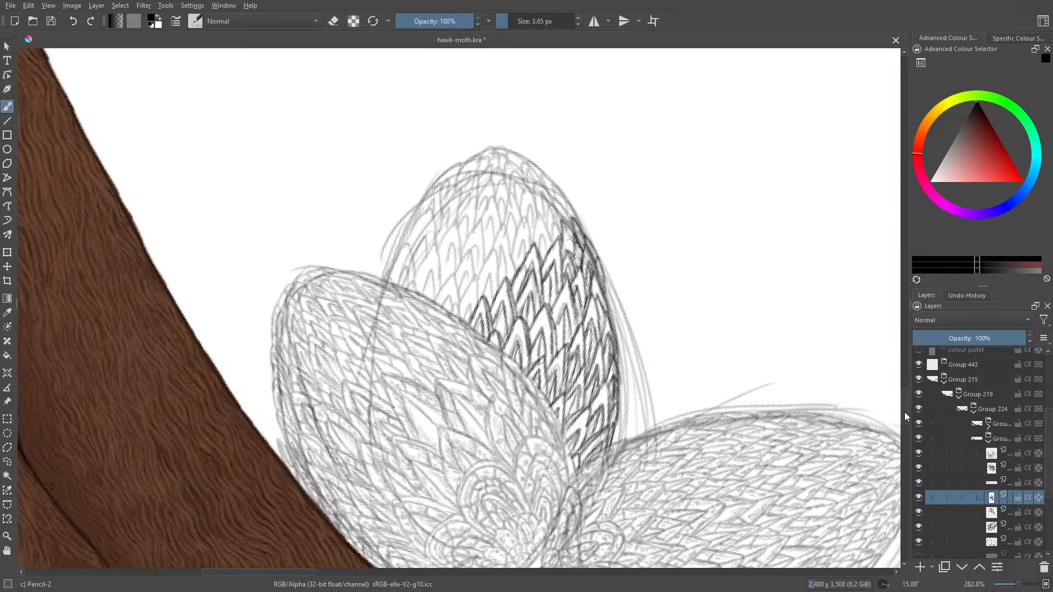
{"action": "mouse_move", "coordinate": [453, 357]}
{"action": "left_mouse_down"}
{"action": "mouse_move", "coordinate": [456, 368]}
{"action": "mouse_move", "coordinate": [454, 329]}
{"action": "mouse_move", "coordinate": [441, 345]}
{"action": "left_mouse_up"}
{"action": "mouse_move", "coordinate": [442, 340]}
{"action": "left_mouse_down"}
{"action": "mouse_move", "coordinate": [437, 351]}
{"action": "mouse_move", "coordinate": [451, 347]}
{"action": "mouse_move", "coordinate": [455, 371]}
{"action": "mouse_move", "coordinate": [439, 361]}
{"action": "mouse_move", "coordinate": [453, 335]}
{"action": "mouse_move", "coordinate": [478, 345]}
{"action": "mouse_move", "coordinate": [475, 358]}
{"action": "mouse_move", "coordinate": [463, 371]}
{"action": "mouse_move", "coordinate": [464, 311]}
{"action": "mouse_move", "coordinate": [461, 355]}
{"action": "mouse_move", "coordinate": [448, 365]}
{"action": "mouse_move", "coordinate": [431, 324]}
{"action": "mouse_move", "coordinate": [415, 347]}
{"action": "mouse_move", "coordinate": [437, 300]}
{"action": "mouse_move", "coordinate": [442, 343]}
{"action": "left_mouse_up"}
{"action": "mouse_move", "coordinate": [438, 302]}
{"action": "left_mouse_down"}
{"action": "mouse_move", "coordinate": [443, 336]}
{"action": "mouse_move", "coordinate": [421, 345]}
{"action": "mouse_move", "coordinate": [430, 327]}
{"action": "mouse_move", "coordinate": [423, 351]}
{"action": "mouse_move", "coordinate": [386, 334]}
{"action": "mouse_move", "coordinate": [414, 347]}
{"action": "mouse_move", "coordinate": [406, 304]}
{"action": "mouse_move", "coordinate": [393, 327]}
{"action": "mouse_move", "coordinate": [396, 339]}
{"action": "mouse_move", "coordinate": [403, 321]}
{"action": "mouse_move", "coordinate": [407, 341]}
{"action": "mouse_move", "coordinate": [394, 339]}
{"action": "mouse_move", "coordinate": [413, 291]}
{"action": "mouse_move", "coordinate": [385, 322]}
{"action": "mouse_move", "coordinate": [432, 264]}
{"action": "mouse_move", "coordinate": [433, 309]}
{"action": "left_mouse_up"}
{"action": "mouse_move", "coordinate": [425, 269]}
{"action": "left_mouse_down"}
{"action": "mouse_move", "coordinate": [410, 296]}
{"action": "mouse_move", "coordinate": [416, 307]}
{"action": "mouse_move", "coordinate": [423, 293]}
{"action": "mouse_move", "coordinate": [416, 326]}
{"action": "left_mouse_up"}
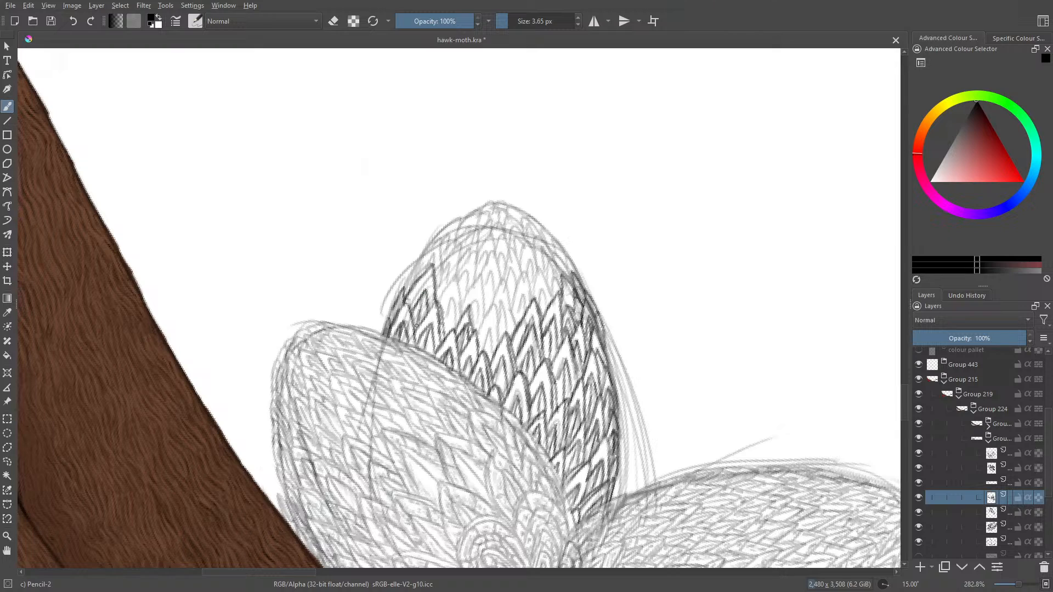
{"action": "mouse_move", "coordinate": [405, 289]}
{"action": "left_mouse_down"}
{"action": "mouse_move", "coordinate": [439, 241]}
{"action": "mouse_move", "coordinate": [438, 288]}
{"action": "mouse_move", "coordinate": [433, 253]}
{"action": "mouse_move", "coordinate": [413, 282]}
{"action": "mouse_move", "coordinate": [479, 237]}
{"action": "mouse_move", "coordinate": [454, 249]}
{"action": "mouse_move", "coordinate": [442, 240]}
{"action": "mouse_move", "coordinate": [440, 302]}
{"action": "mouse_move", "coordinate": [454, 278]}
{"action": "mouse_move", "coordinate": [452, 316]}
{"action": "left_mouse_up"}
{"action": "mouse_move", "coordinate": [455, 280]}
{"action": "left_mouse_down"}
{"action": "mouse_move", "coordinate": [464, 312]}
{"action": "mouse_move", "coordinate": [478, 279]}
{"action": "mouse_move", "coordinate": [483, 320]}
{"action": "mouse_move", "coordinate": [476, 329]}
{"action": "mouse_move", "coordinate": [476, 300]}
{"action": "mouse_move", "coordinate": [464, 313]}
{"action": "mouse_move", "coordinate": [475, 322]}
{"action": "left_mouse_up"}
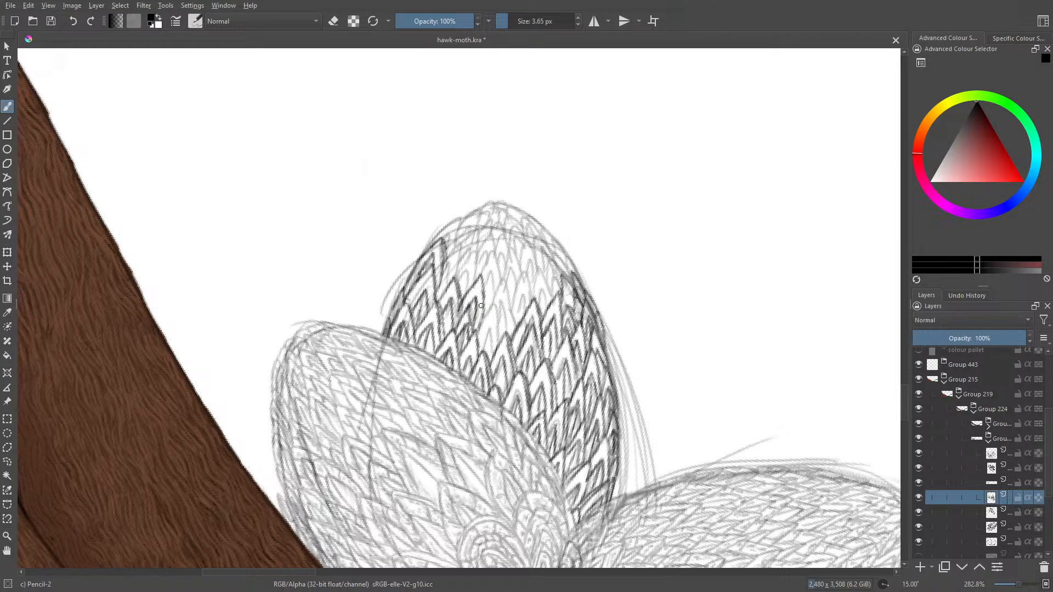
- Fill the gap at the middle wing's centre with inked feathers joining the left side to the right side
{"action": "mouse_move", "coordinate": [484, 322]}
{"action": "left_mouse_down"}
{"action": "mouse_move", "coordinate": [496, 304]}
{"action": "mouse_move", "coordinate": [501, 332]}
{"action": "mouse_move", "coordinate": [491, 351]}
{"action": "mouse_move", "coordinate": [491, 323]}
{"action": "mouse_move", "coordinate": [482, 357]}
{"action": "left_mouse_up"}
{"action": "mouse_move", "coordinate": [492, 303]}
{"action": "left_mouse_down"}
{"action": "mouse_move", "coordinate": [483, 314]}
{"action": "mouse_move", "coordinate": [504, 277]}
{"action": "mouse_move", "coordinate": [519, 328]}
{"action": "mouse_move", "coordinate": [499, 325]}
{"action": "mouse_move", "coordinate": [504, 338]}
{"action": "left_mouse_up"}
{"action": "mouse_move", "coordinate": [513, 298]}
{"action": "left_mouse_down"}
{"action": "mouse_move", "coordinate": [520, 270]}
{"action": "mouse_move", "coordinate": [535, 302]}
{"action": "mouse_move", "coordinate": [520, 311]}
{"action": "mouse_move", "coordinate": [528, 316]}
{"action": "mouse_move", "coordinate": [540, 277]}
{"action": "mouse_move", "coordinate": [551, 307]}
{"action": "left_mouse_up"}
{"action": "mouse_move", "coordinate": [543, 290]}
{"action": "left_mouse_down"}
{"action": "mouse_move", "coordinate": [544, 317]}
{"action": "mouse_move", "coordinate": [554, 278]}
{"action": "mouse_move", "coordinate": [560, 291]}
{"action": "mouse_move", "coordinate": [546, 276]}
{"action": "mouse_move", "coordinate": [572, 312]}
{"action": "left_mouse_up"}
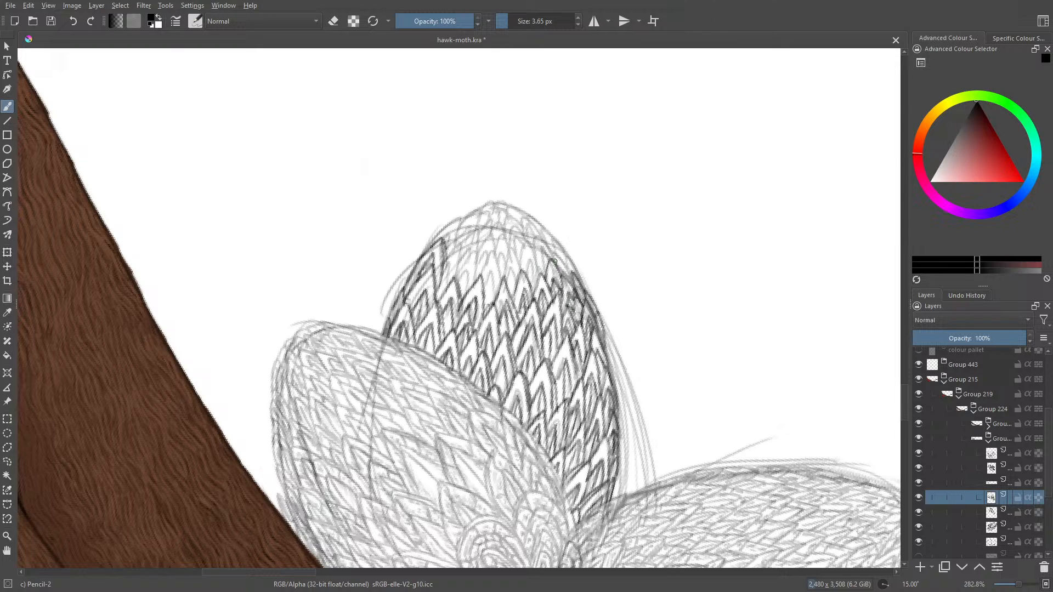
- Ink the next feathers below the middle wing's tip, from the right outline inward to the centre
{"action": "mouse_move", "coordinate": [554, 262]}
{"action": "left_mouse_down"}
{"action": "mouse_move", "coordinate": [579, 277]}
{"action": "mouse_move", "coordinate": [550, 236]}
{"action": "mouse_move", "coordinate": [559, 260]}
{"action": "mouse_move", "coordinate": [536, 238]}
{"action": "left_mouse_up"}
{"action": "mouse_move", "coordinate": [535, 240]}
{"action": "left_mouse_down"}
{"action": "mouse_move", "coordinate": [546, 277]}
{"action": "mouse_move", "coordinate": [541, 248]}
{"action": "mouse_move", "coordinate": [552, 261]}
{"action": "mouse_move", "coordinate": [525, 240]}
{"action": "mouse_move", "coordinate": [519, 273]}
{"action": "mouse_move", "coordinate": [531, 258]}
{"action": "mouse_move", "coordinate": [534, 289]}
{"action": "mouse_move", "coordinate": [513, 264]}
{"action": "left_mouse_up"}
{"action": "mouse_move", "coordinate": [512, 263]}
{"action": "left_mouse_down"}
{"action": "mouse_move", "coordinate": [503, 280]}
{"action": "mouse_move", "coordinate": [514, 295]}
{"action": "mouse_move", "coordinate": [517, 255]}
{"action": "mouse_move", "coordinate": [526, 256]}
{"action": "mouse_move", "coordinate": [519, 276]}
{"action": "mouse_move", "coordinate": [492, 251]}
{"action": "mouse_move", "coordinate": [482, 284]}
{"action": "mouse_move", "coordinate": [492, 294]}
{"action": "left_mouse_up"}
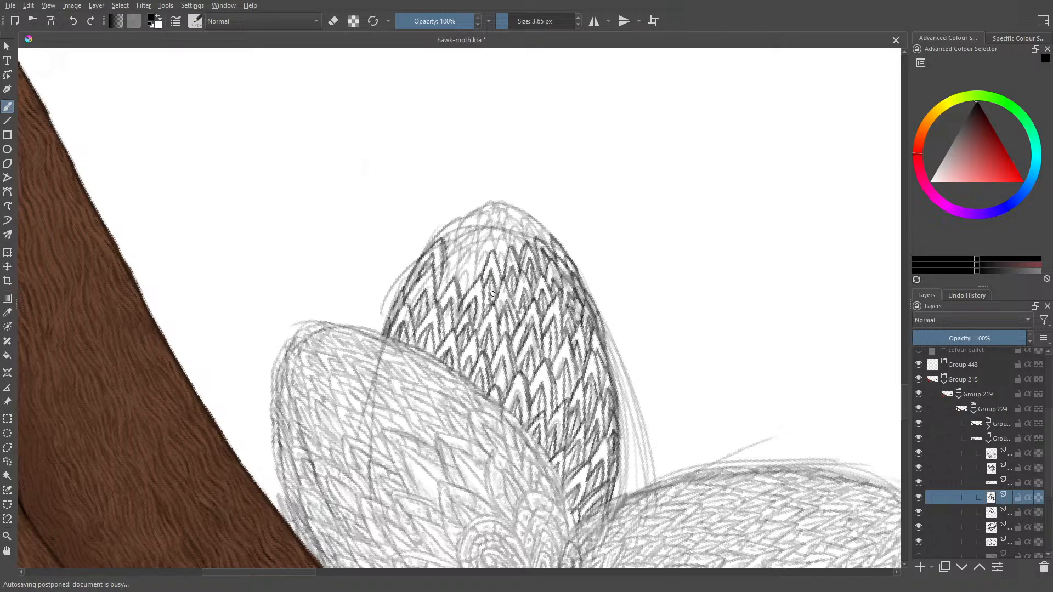
- Ink the remaining feathers of the middle wing, from the upper centre gap up to and around the tip
{"action": "mouse_move", "coordinate": [494, 250]}
{"action": "left_mouse_down"}
{"action": "mouse_move", "coordinate": [505, 275]}
{"action": "mouse_move", "coordinate": [476, 249]}
{"action": "mouse_move", "coordinate": [453, 285]}
{"action": "mouse_move", "coordinate": [467, 297]}
{"action": "mouse_move", "coordinate": [477, 258]}
{"action": "mouse_move", "coordinate": [481, 280]}
{"action": "mouse_move", "coordinate": [494, 229]}
{"action": "mouse_move", "coordinate": [479, 276]}
{"action": "mouse_move", "coordinate": [456, 264]}
{"action": "mouse_move", "coordinate": [436, 294]}
{"action": "left_mouse_up"}
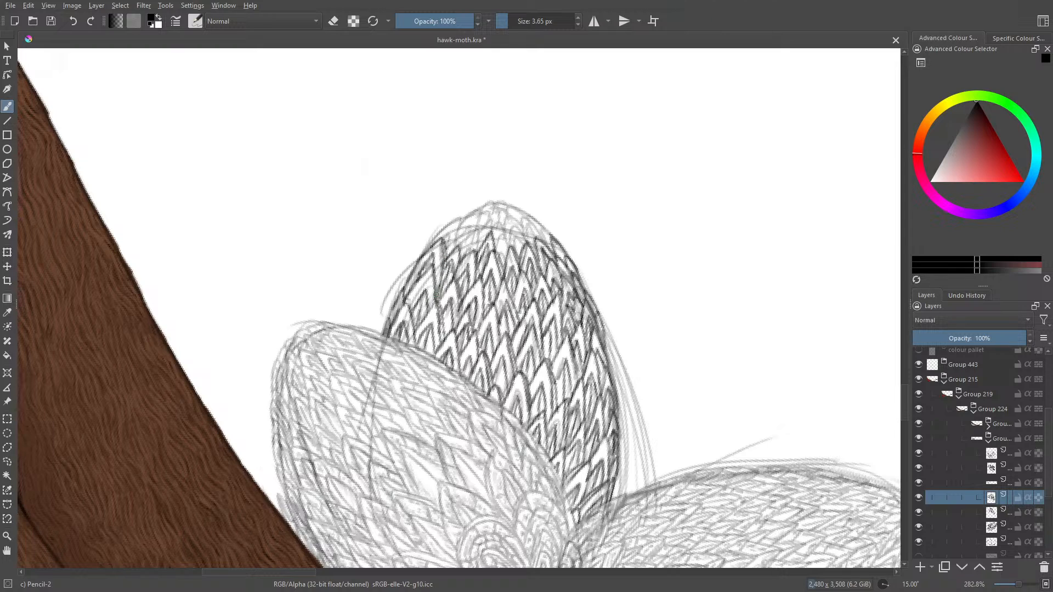
{"action": "mouse_move", "coordinate": [460, 222]}
{"action": "left_mouse_down"}
{"action": "mouse_move", "coordinate": [451, 252]}
{"action": "mouse_move", "coordinate": [442, 236]}
{"action": "left_mouse_up"}
{"action": "mouse_move", "coordinate": [446, 229]}
{"action": "left_mouse_down"}
{"action": "mouse_move", "coordinate": [435, 243]}
{"action": "mouse_move", "coordinate": [475, 249]}
{"action": "mouse_move", "coordinate": [461, 254]}
{"action": "mouse_move", "coordinate": [502, 230]}
{"action": "mouse_move", "coordinate": [504, 258]}
{"action": "mouse_move", "coordinate": [509, 241]}
{"action": "mouse_move", "coordinate": [519, 246]}
{"action": "mouse_move", "coordinate": [513, 226]}
{"action": "mouse_move", "coordinate": [526, 249]}
{"action": "mouse_move", "coordinate": [515, 254]}
{"action": "mouse_move", "coordinate": [525, 220]}
{"action": "mouse_move", "coordinate": [539, 244]}
{"action": "mouse_move", "coordinate": [536, 221]}
{"action": "left_mouse_up"}
{"action": "mouse_move", "coordinate": [537, 221]}
{"action": "left_mouse_down"}
{"action": "mouse_move", "coordinate": [554, 238]}
{"action": "mouse_move", "coordinate": [524, 221]}
{"action": "left_mouse_up"}
{"action": "mouse_move", "coordinate": [510, 217]}
{"action": "left_mouse_down"}
{"action": "mouse_move", "coordinate": [503, 230]}
{"action": "mouse_move", "coordinate": [516, 228]}
{"action": "left_mouse_up"}
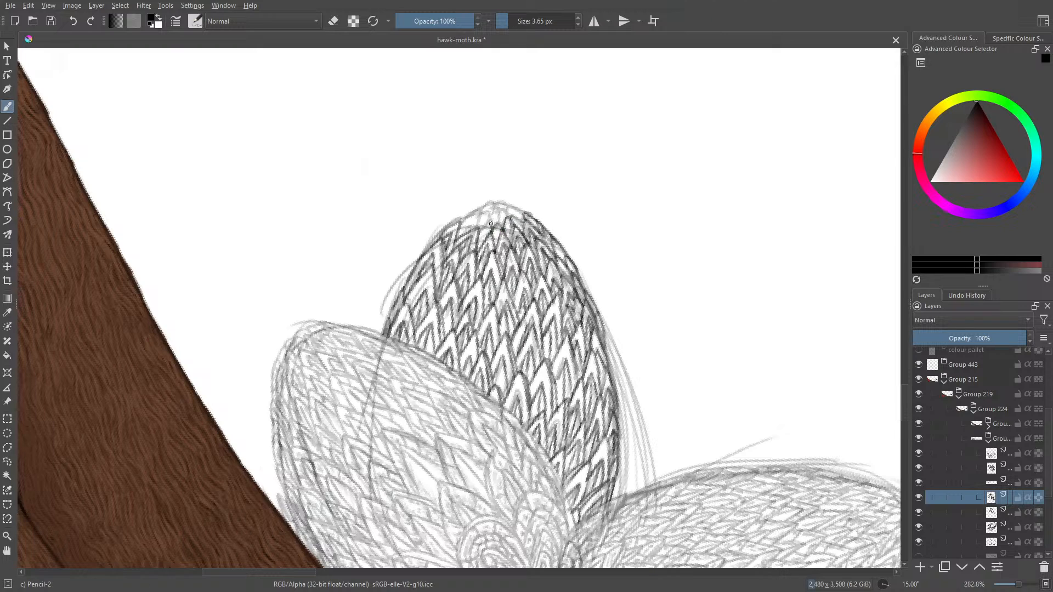
{"action": "left_click_drag", "start_coordinate": [479, 212], "coordinate": [464, 236]}
{"action": "mouse_move", "coordinate": [476, 217]}
{"action": "left_mouse_down"}
{"action": "mouse_move", "coordinate": [470, 226]}
{"action": "mouse_move", "coordinate": [495, 200]}
{"action": "mouse_move", "coordinate": [492, 228]}
{"action": "mouse_move", "coordinate": [526, 216]}
{"action": "mouse_move", "coordinate": [490, 201]}
{"action": "mouse_move", "coordinate": [483, 224]}
{"action": "mouse_move", "coordinate": [470, 228]}
{"action": "left_mouse_up"}
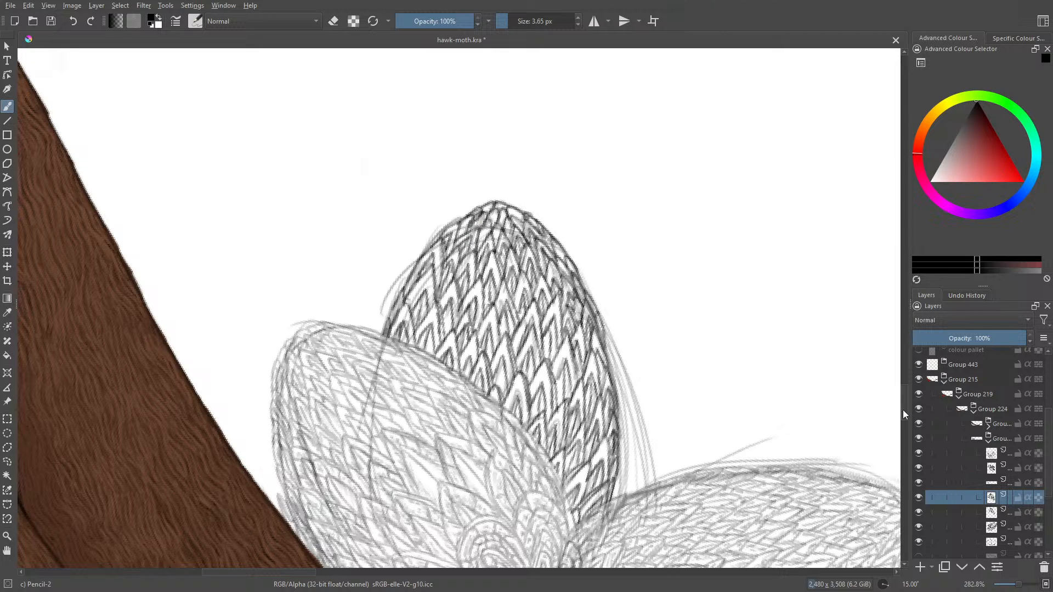
- Compare the middle wing with and without its faded feather sketch, and delete that sketch layer beneath the inked line art
{"action": "mouse_move", "coordinate": [903, 410]}
{"action": "left_mouse_down"}
{"action": "mouse_move", "coordinate": [904, 428]}
{"action": "mouse_move", "coordinate": [889, 396]}
{"action": "left_mouse_up"}
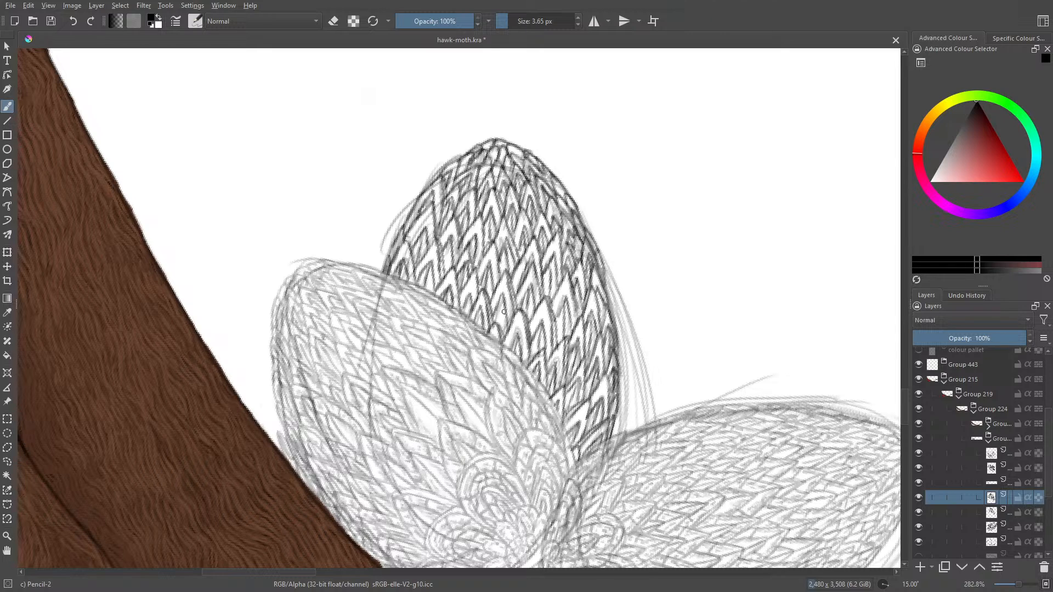
{"action": "left_click_drag", "start_coordinate": [504, 298], "coordinate": [499, 320]}
{"action": "left_click", "coordinate": [919, 513]}
{"action": "left_click", "coordinate": [919, 515]}
{"action": "left_click", "coordinate": [920, 516]}
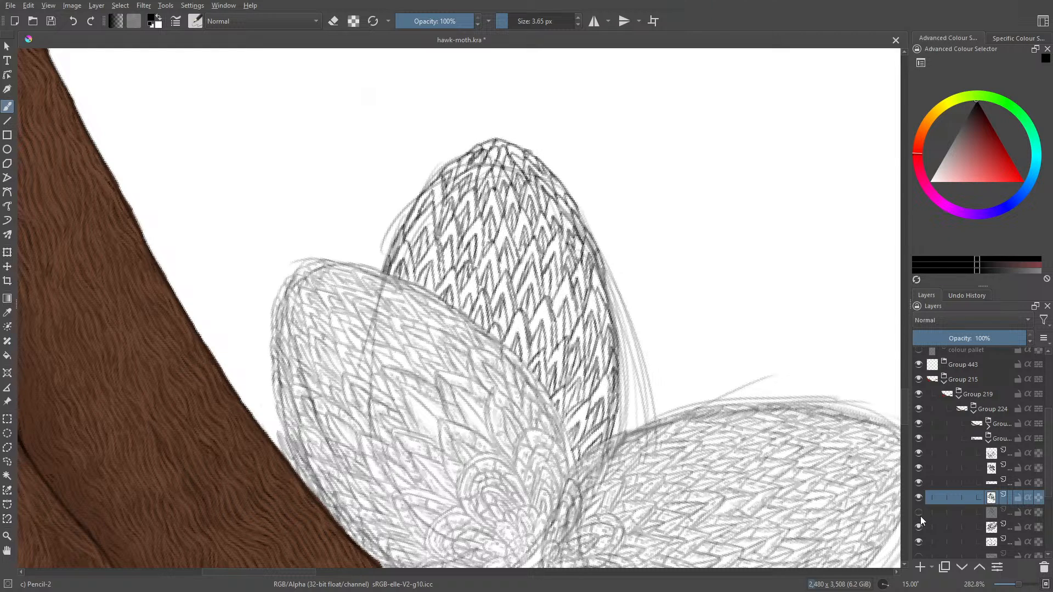
{"action": "left_click", "coordinate": [920, 516]}
{"action": "left_click", "coordinate": [919, 516]}
{"action": "left_click", "coordinate": [991, 513]}
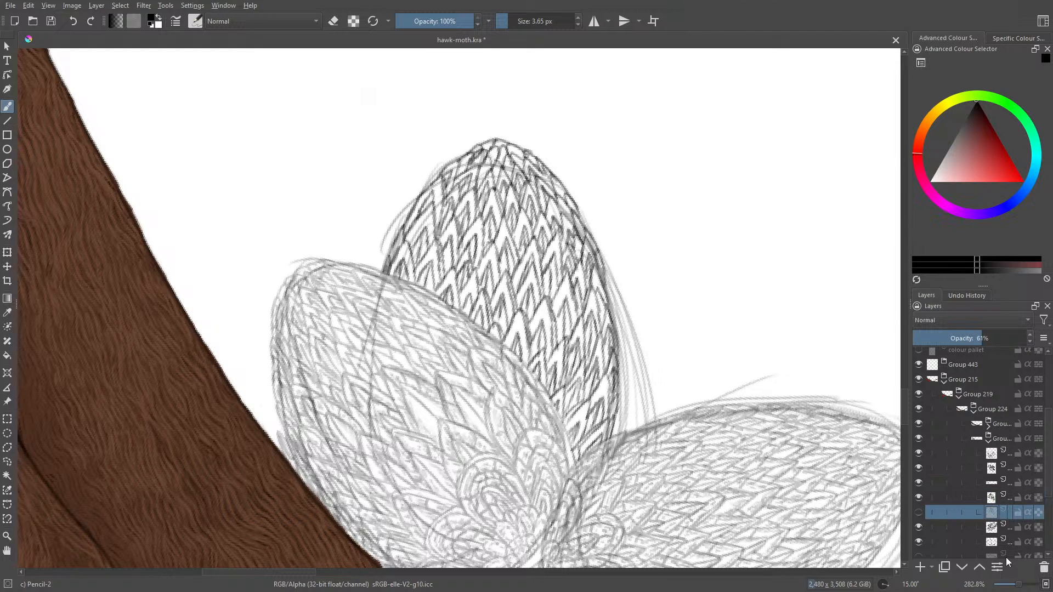
{"action": "left_click", "coordinate": [1043, 569]}
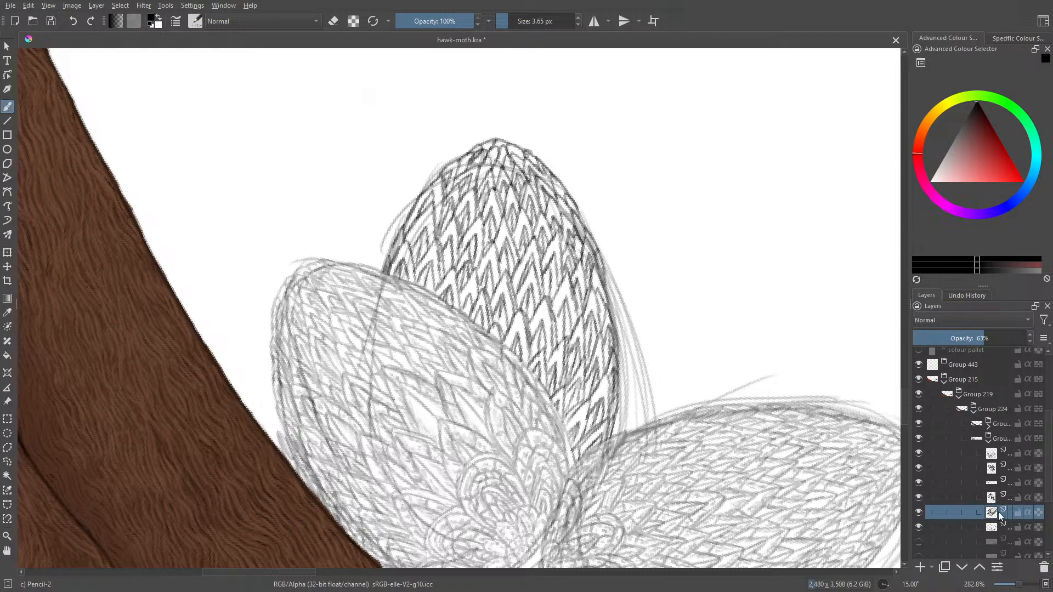
- Add a paint layer above the middle wing's line art and hide the rough outline sketch, keeping the side wings' feather layers visible
{"action": "left_click", "coordinate": [922, 570]}
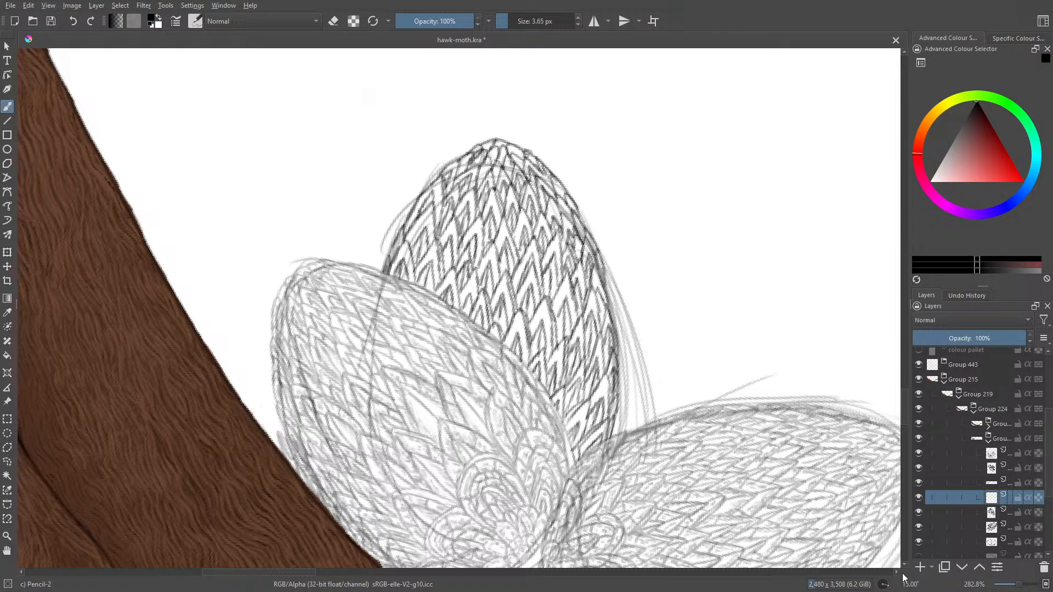
{"action": "left_click", "coordinate": [918, 512]}
{"action": "left_click", "coordinate": [919, 511]}
{"action": "left_click", "coordinate": [921, 464]}
{"action": "left_click", "coordinate": [918, 454]}
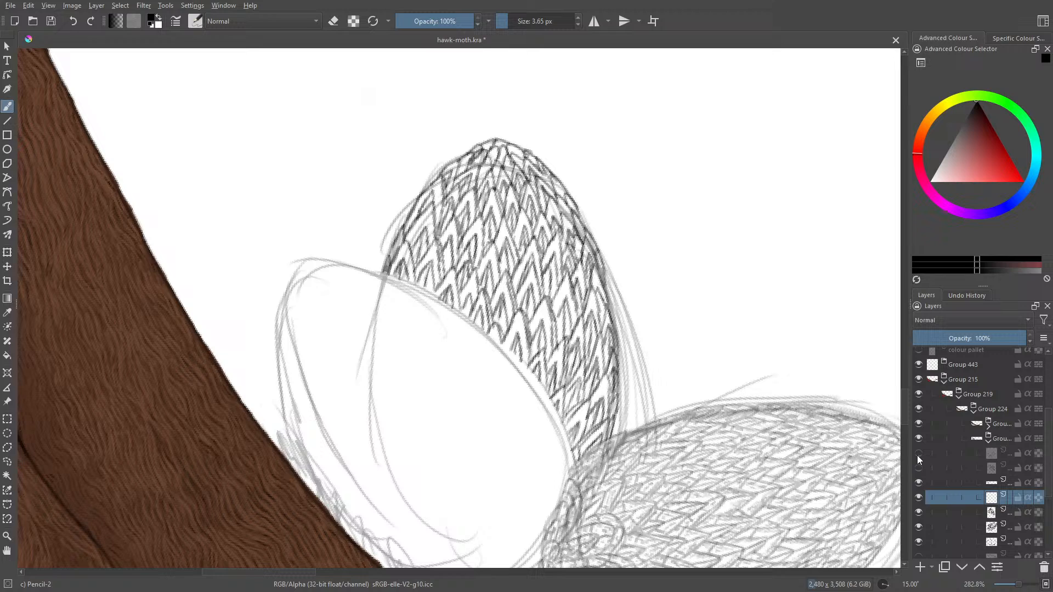
{"action": "left_click", "coordinate": [919, 526]}
{"action": "left_click", "coordinate": [917, 542]}
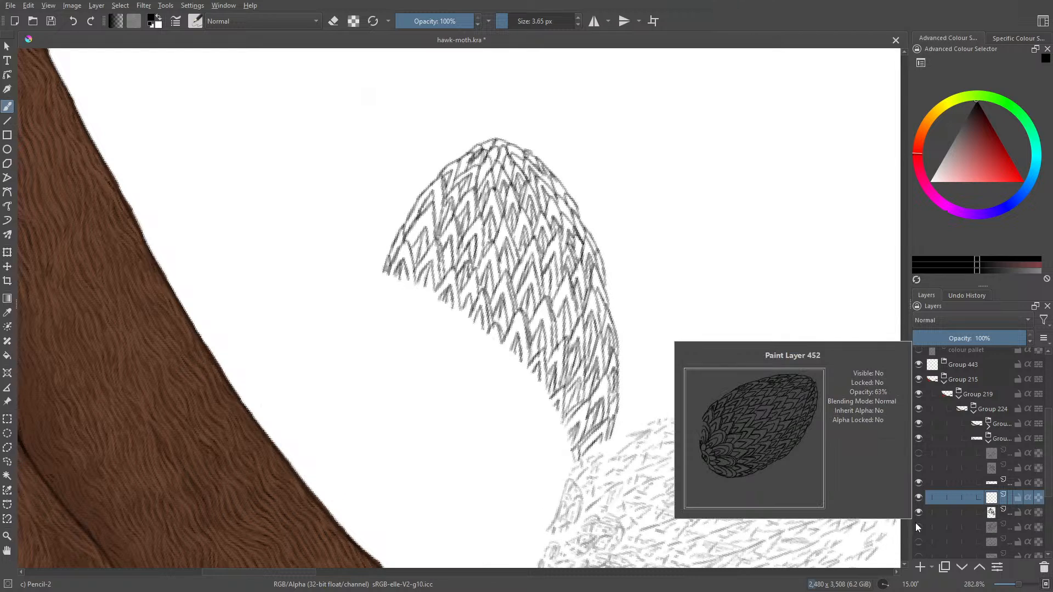
{"action": "left_click", "coordinate": [917, 527]}
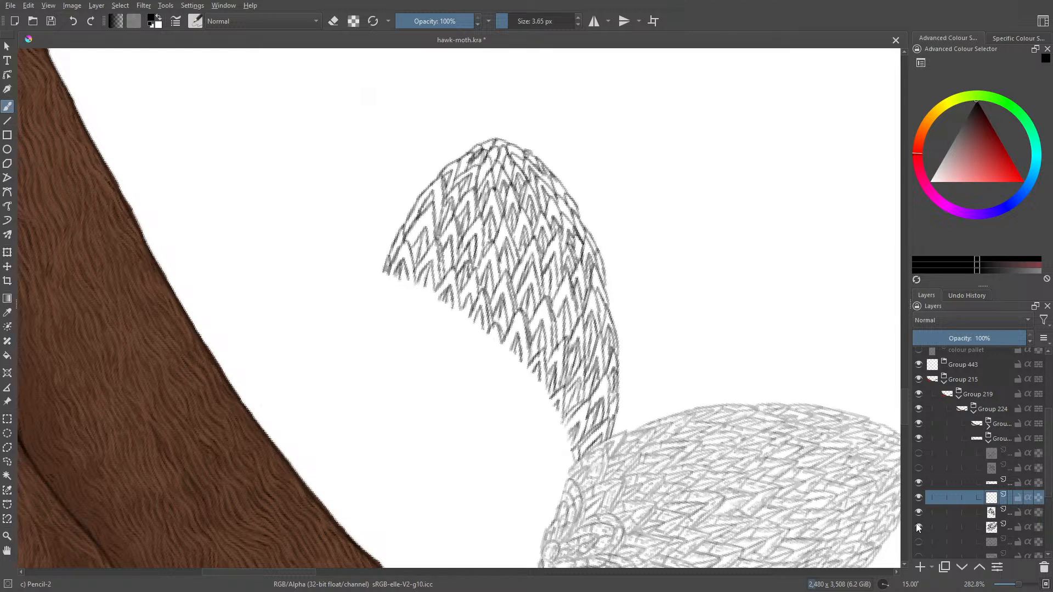
{"action": "left_click", "coordinate": [919, 467]}
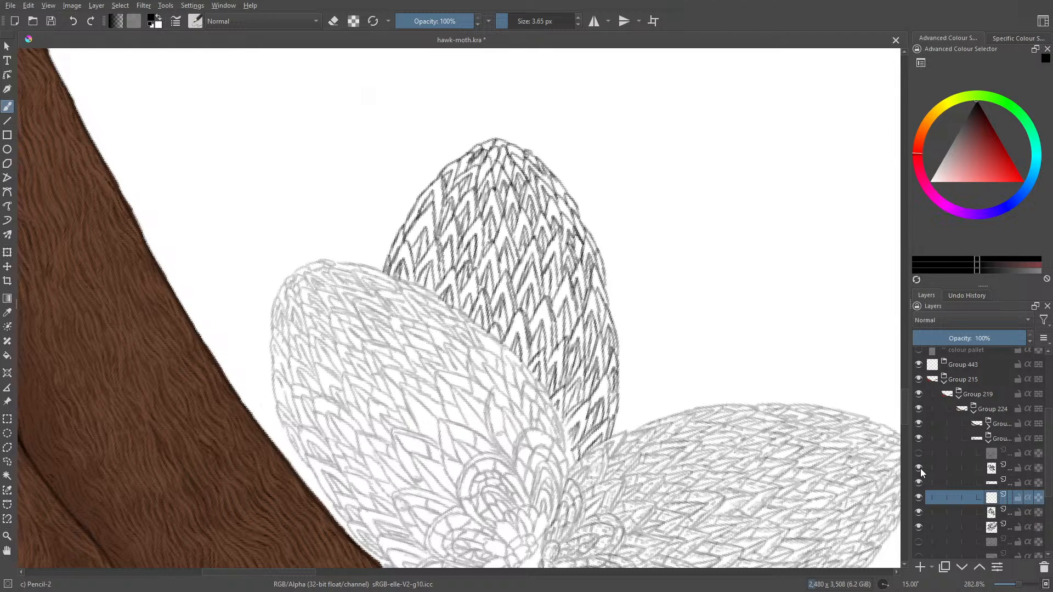
{"action": "left_click", "coordinate": [919, 469]}
{"action": "left_click", "coordinate": [919, 470]}
{"action": "left_click", "coordinate": [919, 454]}
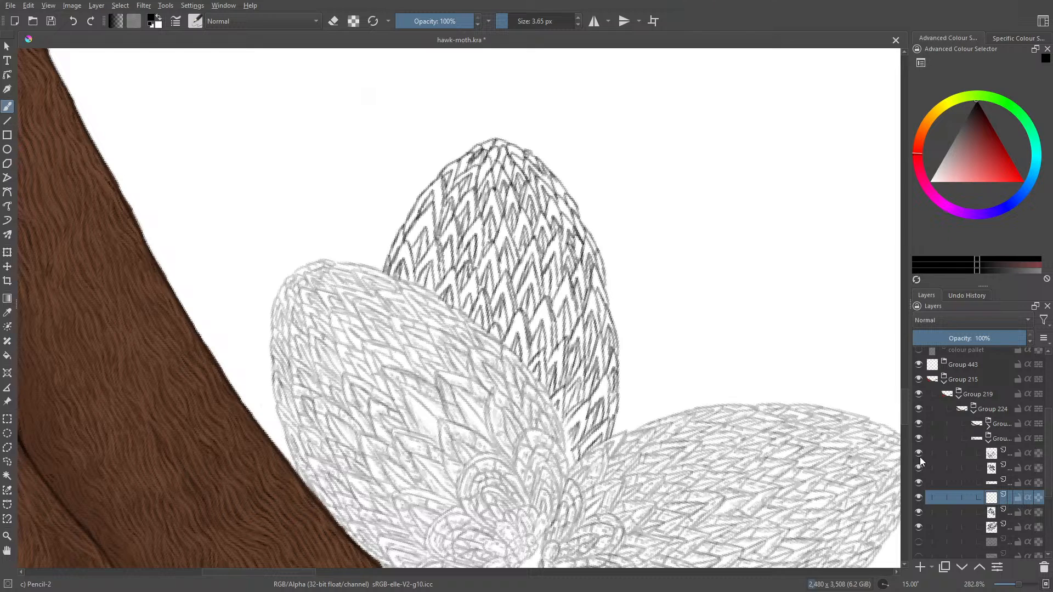
- Set the left and right wings' feather line-art layers to 100% opacity, matching the middle wing's layer
{"action": "left_click", "coordinate": [992, 514]}
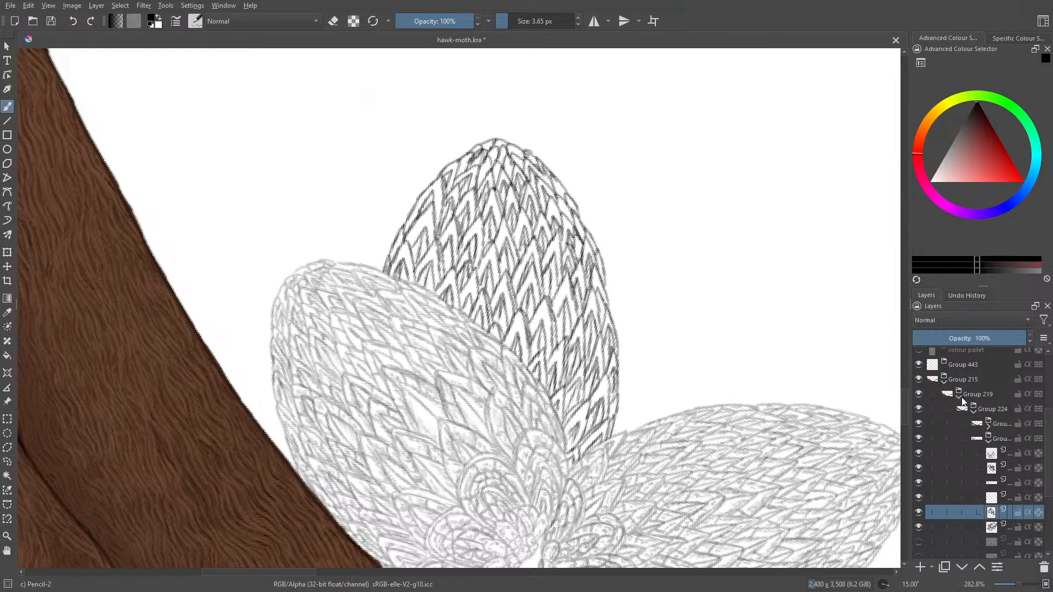
{"action": "left_click", "coordinate": [991, 470]}
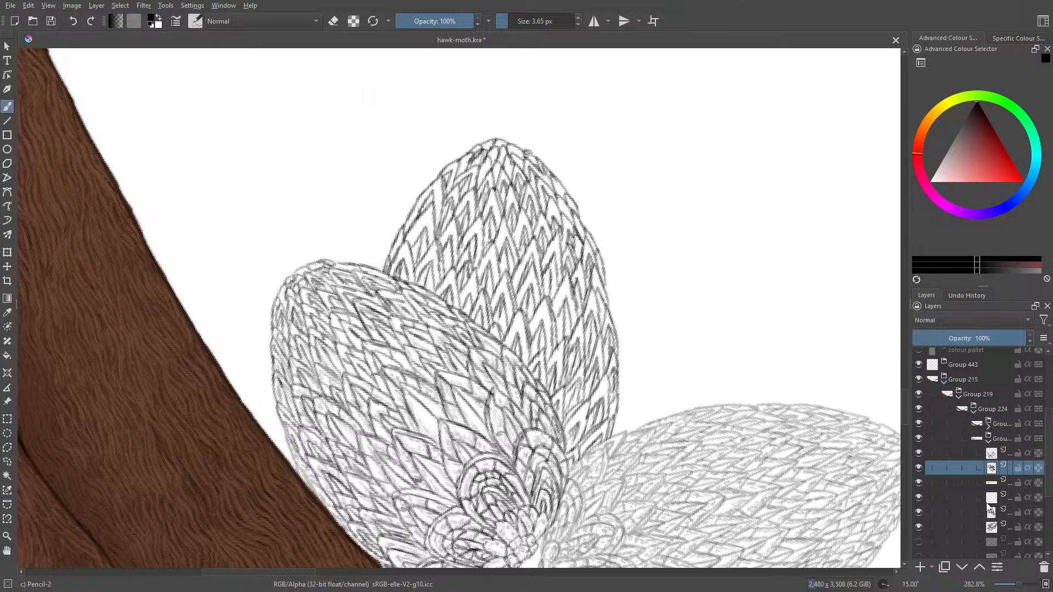
{"action": "left_click", "coordinate": [950, 506]}
{"action": "left_click", "coordinate": [919, 512]}
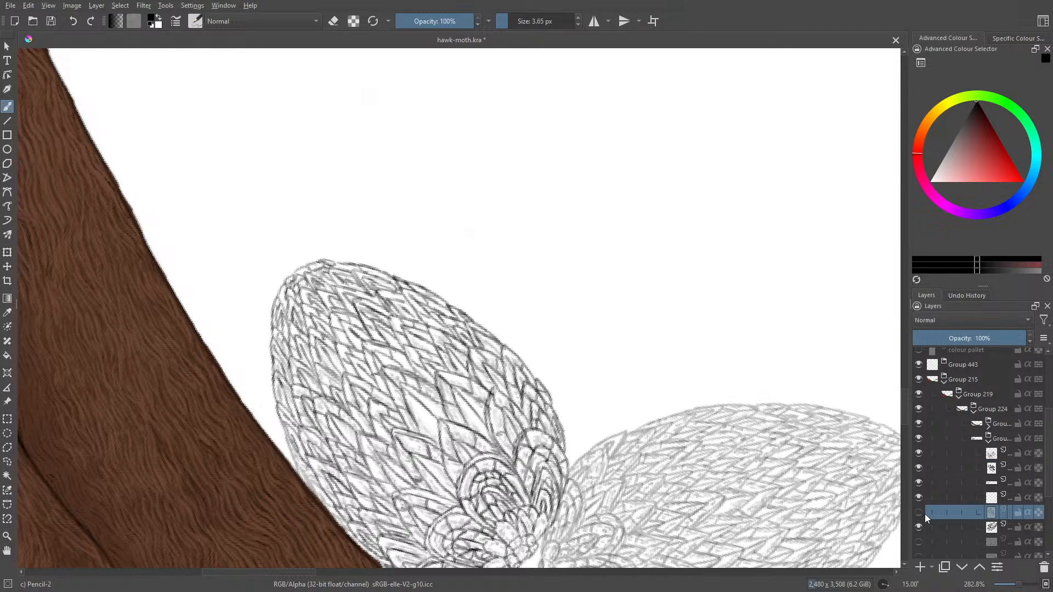
{"action": "left_click", "coordinate": [918, 511]}
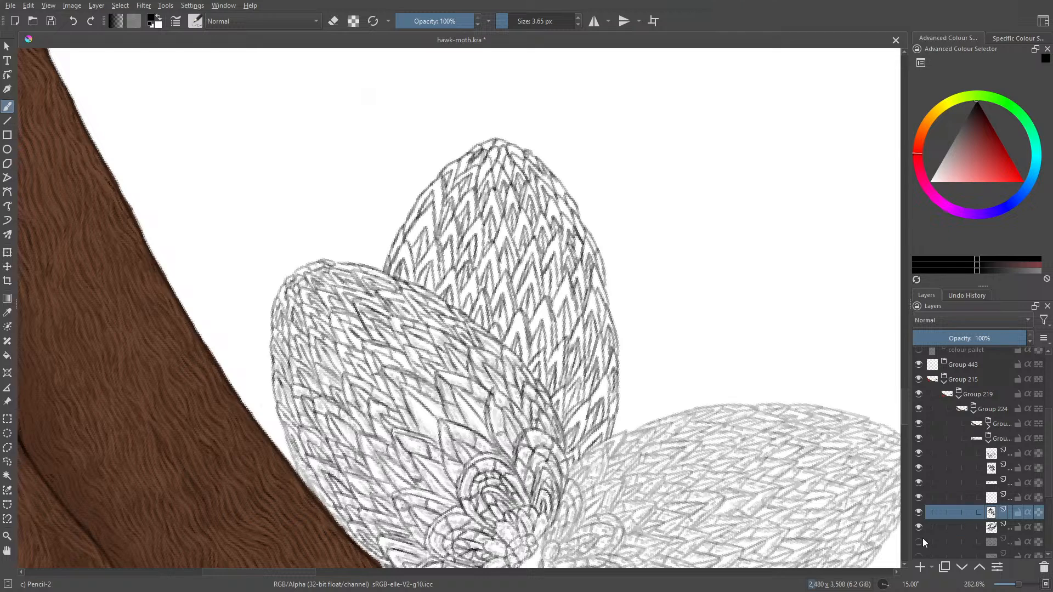
{"action": "left_click", "coordinate": [987, 528]}
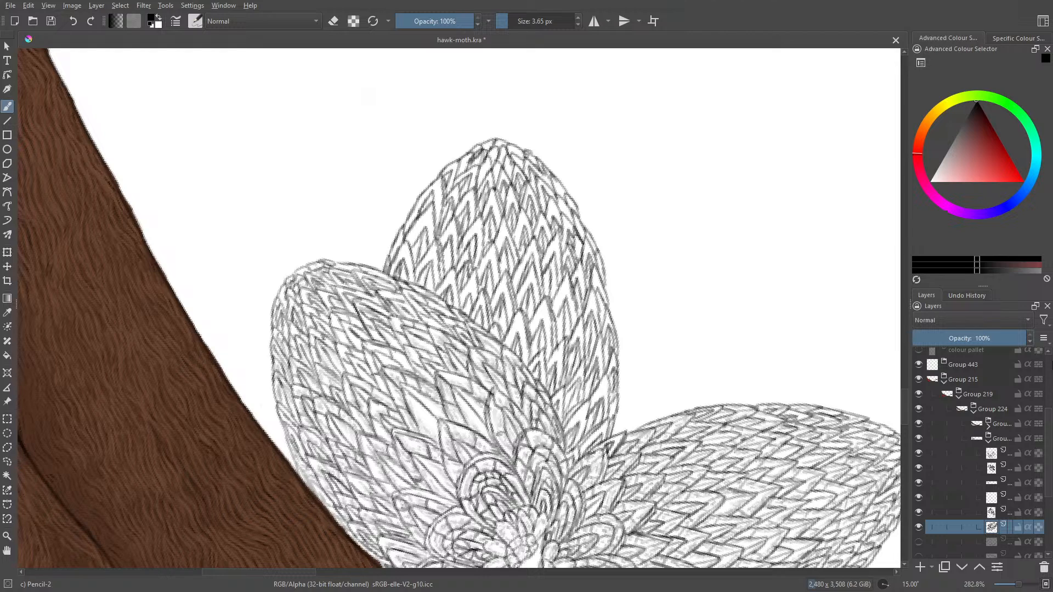
- On the new empty layer, draw fine inner lines in the middle wing's feathers from the base up to the lower centre
{"action": "left_click", "coordinate": [988, 499]}
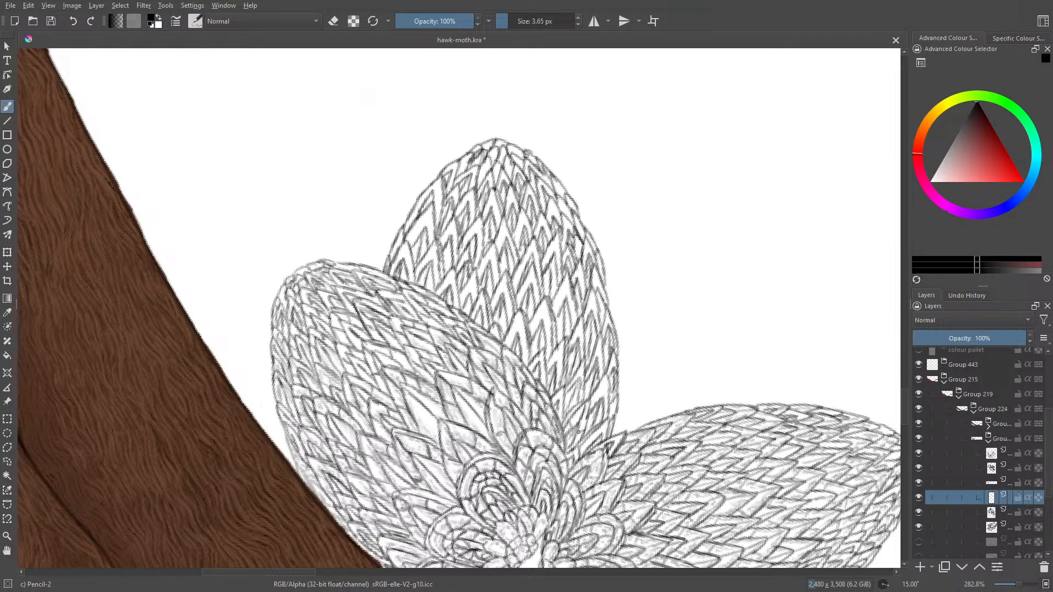
{"action": "mouse_move", "coordinate": [575, 435]}
{"action": "left_mouse_down"}
{"action": "mouse_move", "coordinate": [587, 404]}
{"action": "mouse_move", "coordinate": [567, 428]}
{"action": "mouse_move", "coordinate": [604, 397]}
{"action": "mouse_move", "coordinate": [604, 376]}
{"action": "mouse_move", "coordinate": [596, 400]}
{"action": "mouse_move", "coordinate": [608, 418]}
{"action": "left_mouse_up"}
{"action": "mouse_move", "coordinate": [597, 434]}
{"action": "left_mouse_down"}
{"action": "mouse_move", "coordinate": [606, 422]}
{"action": "mouse_move", "coordinate": [583, 451]}
{"action": "mouse_move", "coordinate": [607, 438]}
{"action": "left_mouse_up"}
{"action": "left_click_drag", "start_coordinate": [516, 336], "coordinate": [520, 313]}
{"action": "mouse_move", "coordinate": [522, 353]}
{"action": "left_mouse_down"}
{"action": "mouse_move", "coordinate": [520, 313]}
{"action": "mouse_move", "coordinate": [525, 344]}
{"action": "left_mouse_up"}
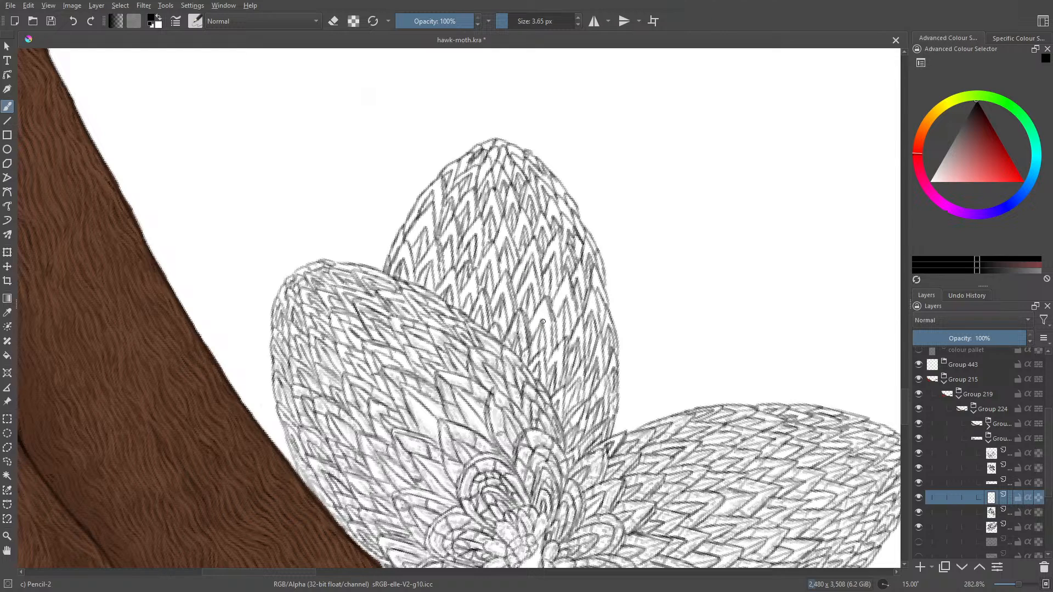
{"action": "mouse_move", "coordinate": [541, 324]}
{"action": "left_mouse_down"}
{"action": "mouse_move", "coordinate": [546, 304]}
{"action": "mouse_move", "coordinate": [535, 320]}
{"action": "left_mouse_up"}
{"action": "mouse_move", "coordinate": [555, 363]}
{"action": "left_mouse_down"}
{"action": "mouse_move", "coordinate": [563, 346]}
{"action": "mouse_move", "coordinate": [560, 368]}
{"action": "left_mouse_up"}
{"action": "left_click_drag", "start_coordinate": [510, 313], "coordinate": [503, 278]}
{"action": "mouse_move", "coordinate": [514, 319]}
{"action": "left_mouse_down"}
{"action": "mouse_move", "coordinate": [512, 300]}
{"action": "mouse_move", "coordinate": [533, 272]}
{"action": "left_mouse_up"}
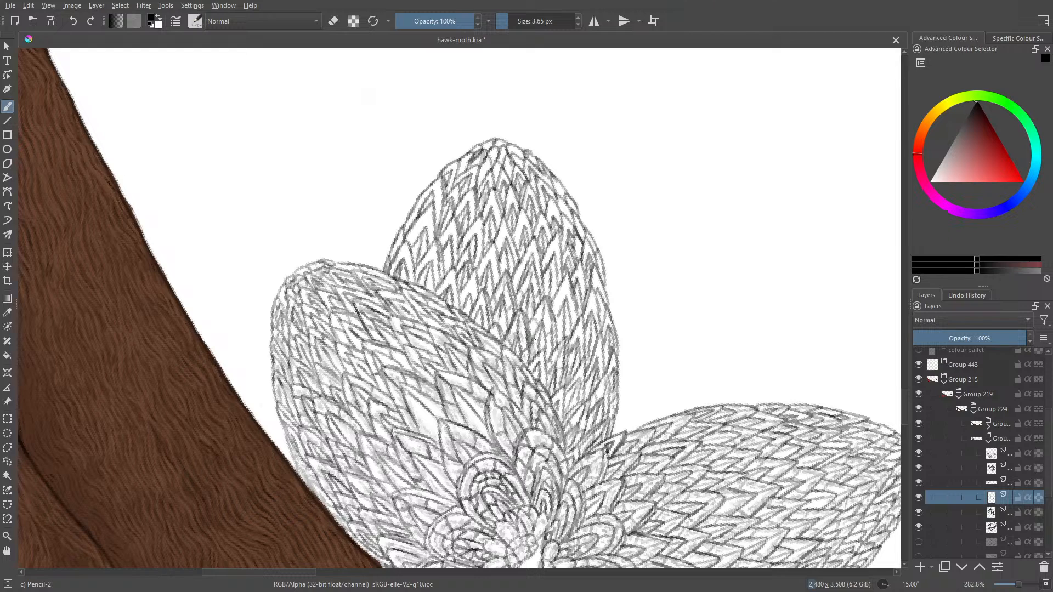
- Add fine inner lines to the middle wing's feathers along the left wing's edge and up the left outline
{"action": "left_click_drag", "start_coordinate": [529, 330], "coordinate": [534, 321]}
{"action": "mouse_move", "coordinate": [505, 327]}
{"action": "left_mouse_down"}
{"action": "mouse_move", "coordinate": [503, 309]}
{"action": "mouse_move", "coordinate": [475, 329]}
{"action": "left_mouse_up"}
{"action": "mouse_move", "coordinate": [481, 290]}
{"action": "left_mouse_down"}
{"action": "mouse_move", "coordinate": [476, 311]}
{"action": "mouse_move", "coordinate": [476, 270]}
{"action": "mouse_move", "coordinate": [468, 314]}
{"action": "mouse_move", "coordinate": [462, 306]}
{"action": "left_mouse_up"}
{"action": "left_click_drag", "start_coordinate": [447, 288], "coordinate": [451, 274]}
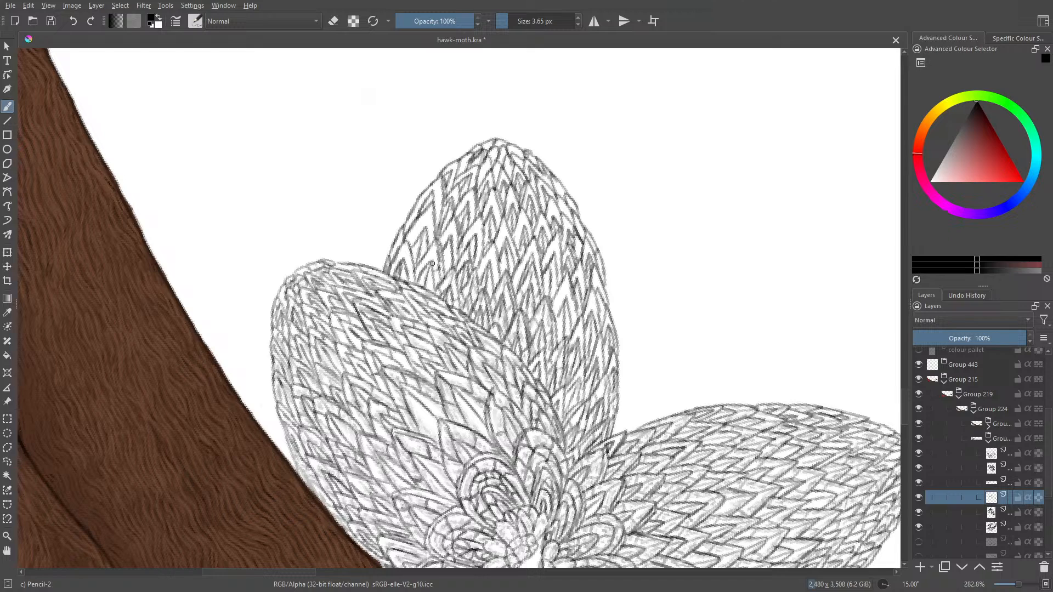
{"action": "left_click_drag", "start_coordinate": [430, 264], "coordinate": [435, 242]}
{"action": "mouse_move", "coordinate": [416, 277]}
{"action": "left_mouse_down"}
{"action": "mouse_move", "coordinate": [445, 277]}
{"action": "mouse_move", "coordinate": [401, 261]}
{"action": "mouse_move", "coordinate": [427, 247]}
{"action": "mouse_move", "coordinate": [412, 238]}
{"action": "mouse_move", "coordinate": [432, 226]}
{"action": "left_mouse_up"}
{"action": "mouse_move", "coordinate": [431, 203]}
{"action": "left_mouse_down"}
{"action": "mouse_move", "coordinate": [432, 234]}
{"action": "mouse_move", "coordinate": [427, 216]}
{"action": "mouse_move", "coordinate": [411, 246]}
{"action": "mouse_move", "coordinate": [416, 208]}
{"action": "mouse_move", "coordinate": [438, 188]}
{"action": "mouse_move", "coordinate": [438, 220]}
{"action": "mouse_move", "coordinate": [438, 191]}
{"action": "mouse_move", "coordinate": [419, 202]}
{"action": "mouse_move", "coordinate": [432, 203]}
{"action": "left_mouse_up"}
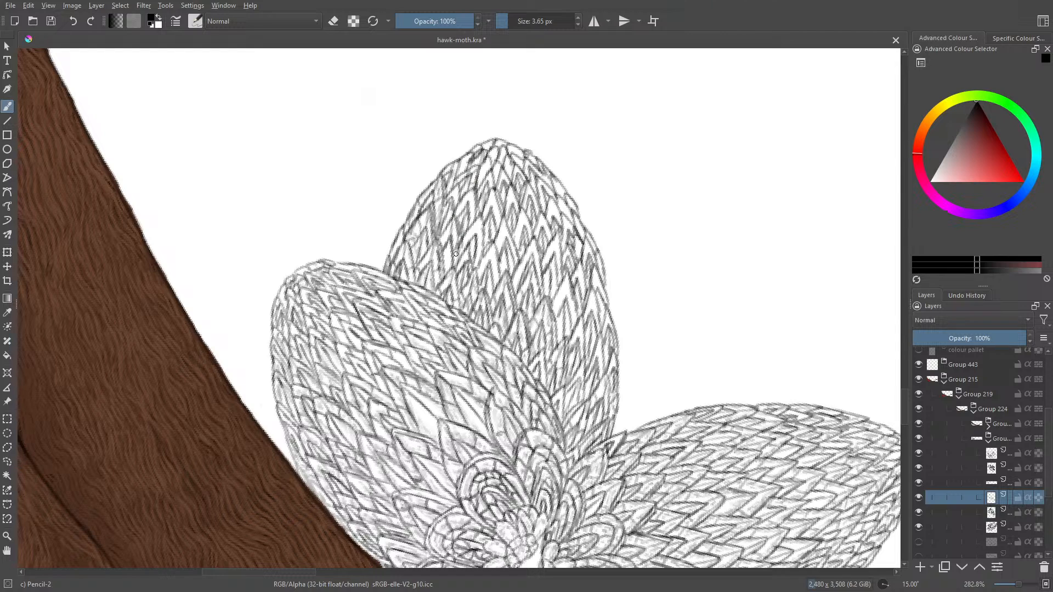
- Add fine inner lines to the feathers across the middle wing's centre and down its right side
{"action": "left_click_drag", "start_coordinate": [459, 229], "coordinate": [447, 271]}
{"action": "mouse_move", "coordinate": [475, 233]}
{"action": "left_mouse_down"}
{"action": "mouse_move", "coordinate": [476, 266]}
{"action": "mouse_move", "coordinate": [479, 211]}
{"action": "mouse_move", "coordinate": [478, 251]}
{"action": "mouse_move", "coordinate": [471, 232]}
{"action": "mouse_move", "coordinate": [458, 254]}
{"action": "mouse_move", "coordinate": [476, 227]}
{"action": "mouse_move", "coordinate": [497, 271]}
{"action": "mouse_move", "coordinate": [492, 239]}
{"action": "mouse_move", "coordinate": [477, 276]}
{"action": "mouse_move", "coordinate": [503, 226]}
{"action": "mouse_move", "coordinate": [508, 257]}
{"action": "mouse_move", "coordinate": [496, 237]}
{"action": "mouse_move", "coordinate": [504, 221]}
{"action": "mouse_move", "coordinate": [512, 258]}
{"action": "left_mouse_up"}
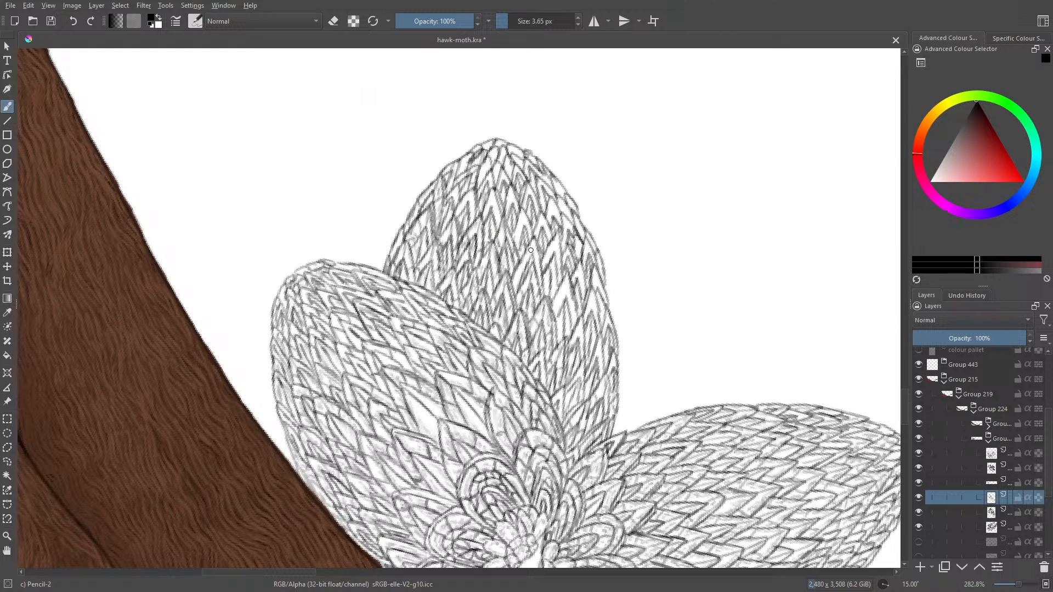
{"action": "mouse_move", "coordinate": [534, 238]}
{"action": "left_mouse_down"}
{"action": "mouse_move", "coordinate": [517, 276]}
{"action": "mouse_move", "coordinate": [520, 267]}
{"action": "left_mouse_up"}
{"action": "mouse_move", "coordinate": [557, 302]}
{"action": "left_mouse_down"}
{"action": "mouse_move", "coordinate": [563, 294]}
{"action": "mouse_move", "coordinate": [558, 313]}
{"action": "mouse_move", "coordinate": [574, 326]}
{"action": "mouse_move", "coordinate": [578, 314]}
{"action": "left_mouse_up"}
{"action": "mouse_move", "coordinate": [569, 278]}
{"action": "left_mouse_down"}
{"action": "mouse_move", "coordinate": [593, 316]}
{"action": "mouse_move", "coordinate": [589, 346]}
{"action": "left_mouse_up"}
{"action": "left_click_drag", "start_coordinate": [595, 276], "coordinate": [599, 291]}
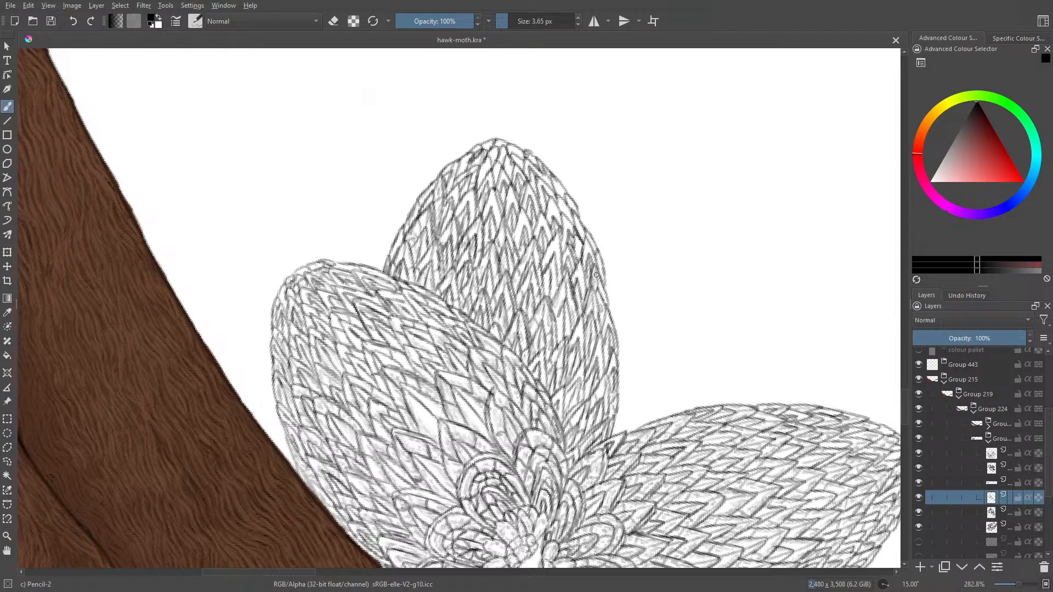
- Fill the feathers of the middle wing's upper right side and tip with fine inner lines
{"action": "left_click_drag", "start_coordinate": [587, 247], "coordinate": [603, 270]}
{"action": "mouse_move", "coordinate": [541, 216]}
{"action": "left_mouse_down"}
{"action": "mouse_move", "coordinate": [560, 271]}
{"action": "mouse_move", "coordinate": [543, 267]}
{"action": "left_mouse_up"}
{"action": "mouse_move", "coordinate": [554, 218]}
{"action": "left_mouse_down"}
{"action": "mouse_move", "coordinate": [584, 236]}
{"action": "mouse_move", "coordinate": [542, 163]}
{"action": "mouse_move", "coordinate": [544, 181]}
{"action": "mouse_move", "coordinate": [504, 159]}
{"action": "mouse_move", "coordinate": [508, 205]}
{"action": "mouse_move", "coordinate": [508, 193]}
{"action": "mouse_move", "coordinate": [495, 223]}
{"action": "mouse_move", "coordinate": [491, 200]}
{"action": "mouse_move", "coordinate": [482, 232]}
{"action": "mouse_move", "coordinate": [482, 206]}
{"action": "left_mouse_up"}
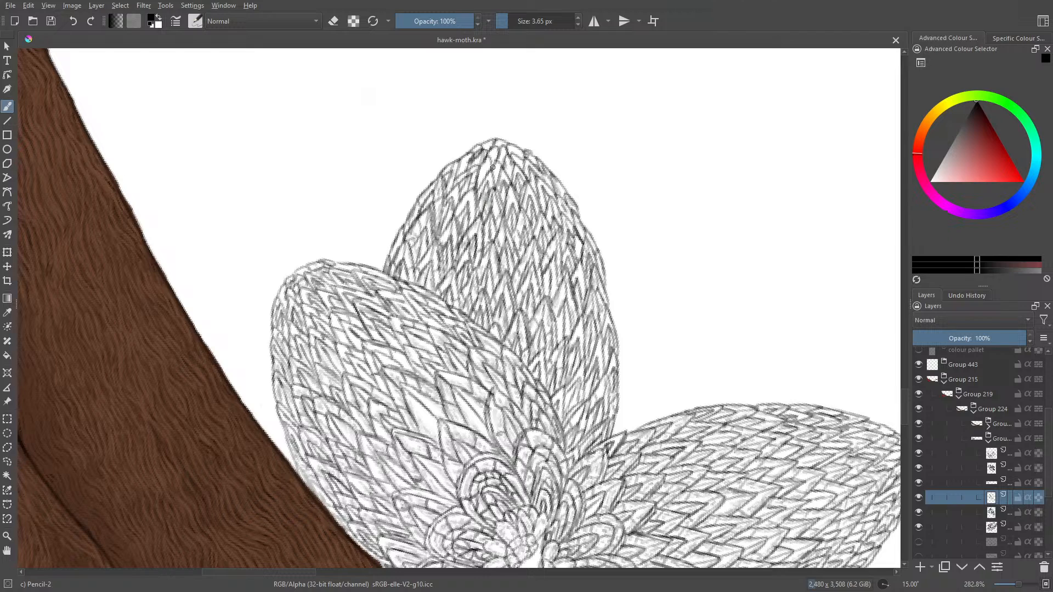
{"action": "mouse_move", "coordinate": [493, 166]}
{"action": "left_mouse_down"}
{"action": "mouse_move", "coordinate": [497, 176]}
{"action": "mouse_move", "coordinate": [486, 165]}
{"action": "mouse_move", "coordinate": [481, 175]}
{"action": "left_mouse_up"}
- Examine the three inked wings within the wider illustration at 50% zoom, hiding and showing their group to compare
{"action": "left_click_drag", "start_coordinate": [1019, 585], "coordinate": [1006, 585]}
{"action": "key", "text": "plus"}
{"action": "key", "text": "plus"}
{"action": "key", "text": "plus"}
{"action": "key", "text": "plus"}
{"action": "key", "text": "plus"}
{"action": "key", "text": "plus"}
{"action": "key", "text": "plus"}
{"action": "key", "text": "1"}
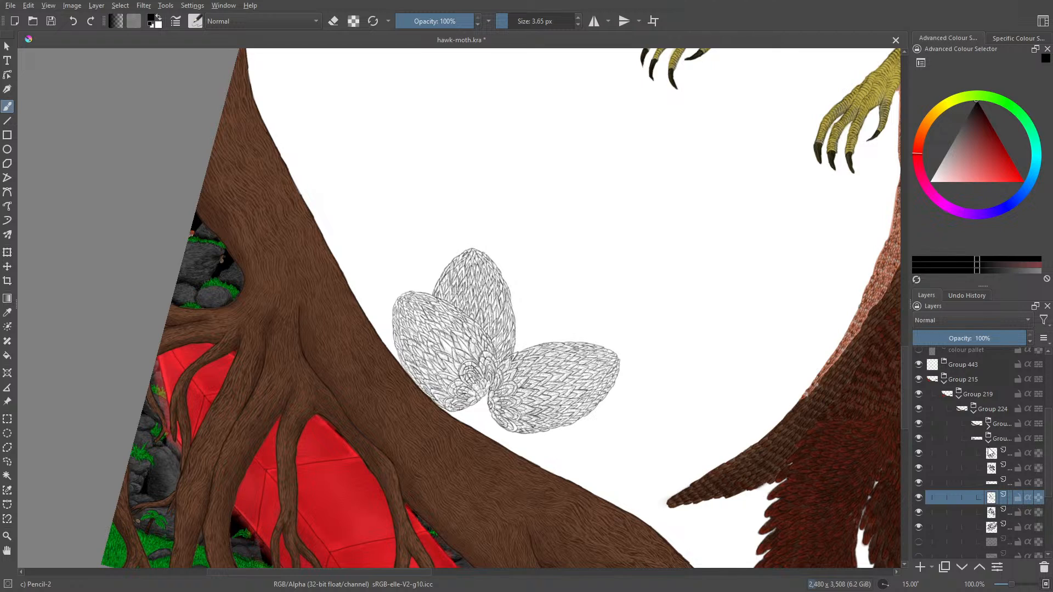
{"action": "mouse_move", "coordinate": [991, 453]}
{"action": "left_click_drag", "start_coordinate": [1011, 586], "coordinate": [1008, 589]}
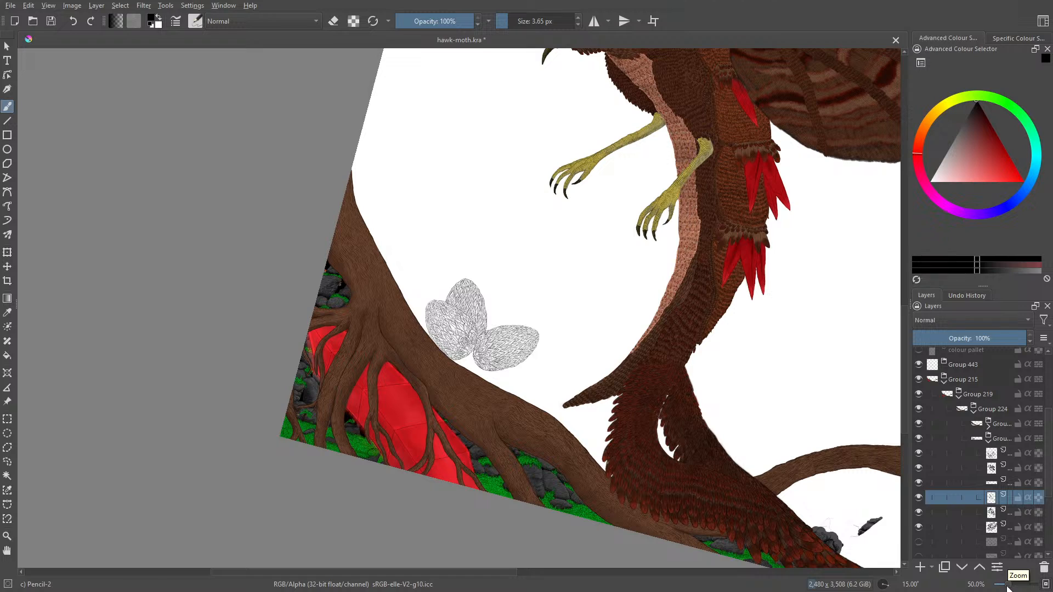
{"action": "left_click", "coordinate": [918, 438]}
{"action": "left_click", "coordinate": [919, 438]}
{"action": "left_click", "coordinate": [918, 438]}
{"action": "left_click", "coordinate": [919, 439]}
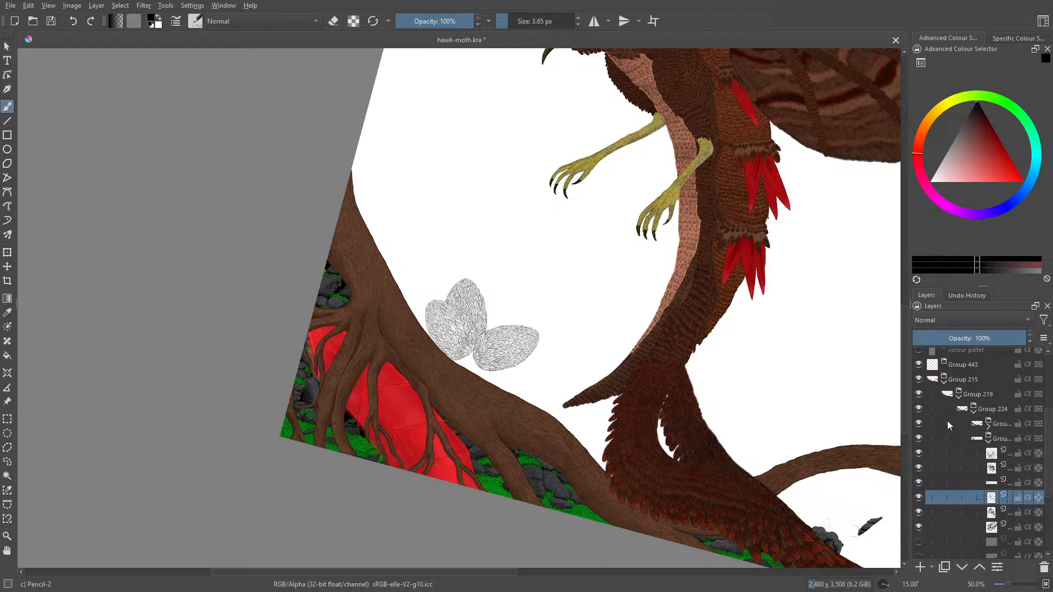
- Put the top wing line-art layer into a new group and move the left wing's feather layer beneath it into that group
{"action": "right_click", "coordinate": [991, 453]}
{"action": "mouse_move", "coordinate": [897, 372]}
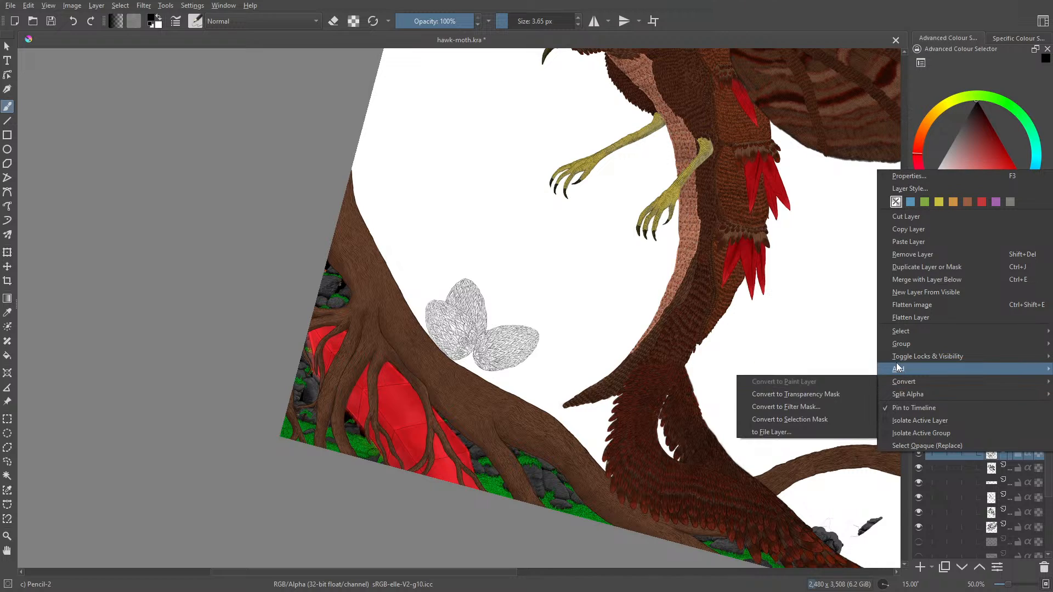
{"action": "mouse_move", "coordinate": [897, 343]}
{"action": "left_click", "coordinate": [855, 341]}
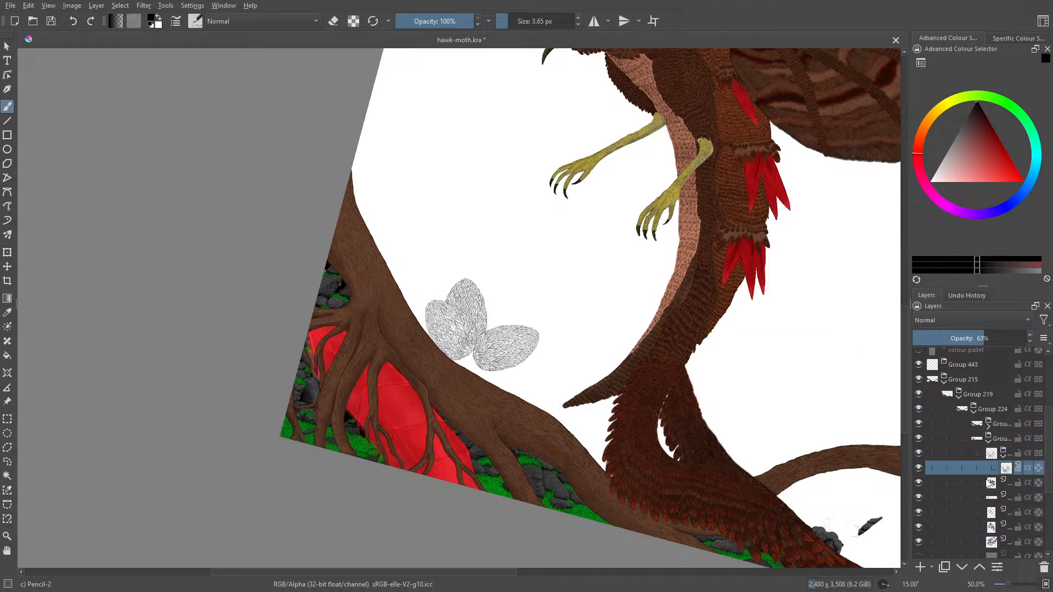
{"action": "left_click", "coordinate": [987, 483]}
{"action": "left_click", "coordinate": [979, 568]}
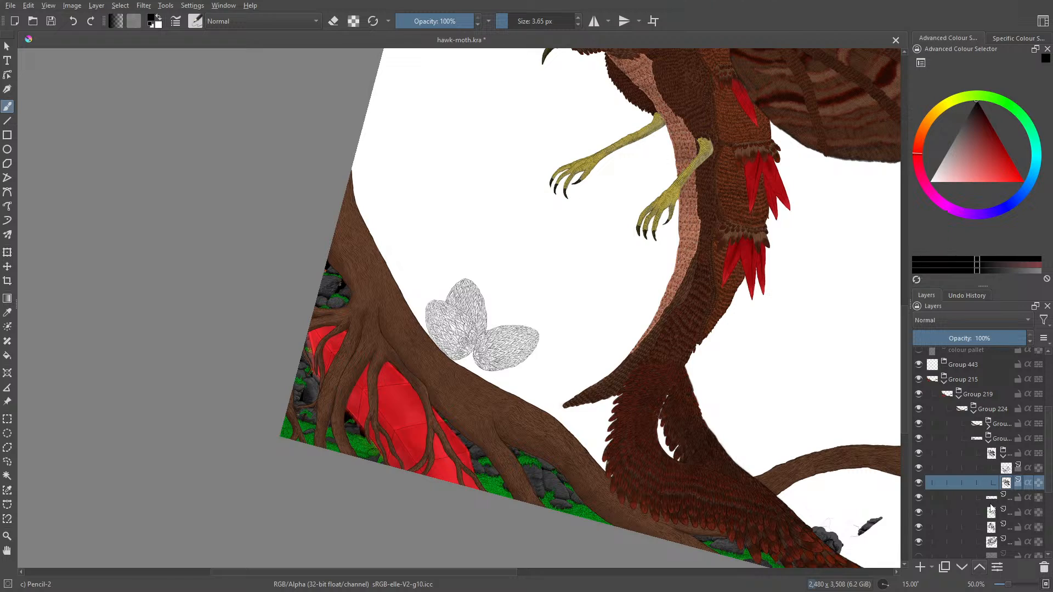
- Move the remaining visible line-art layers, including the middle wing's detail and feather layers and the right wing's feathers, into the new group
{"action": "left_click", "coordinate": [989, 499]}
{"action": "left_click", "coordinate": [980, 567]}
{"action": "left_click", "coordinate": [986, 515]}
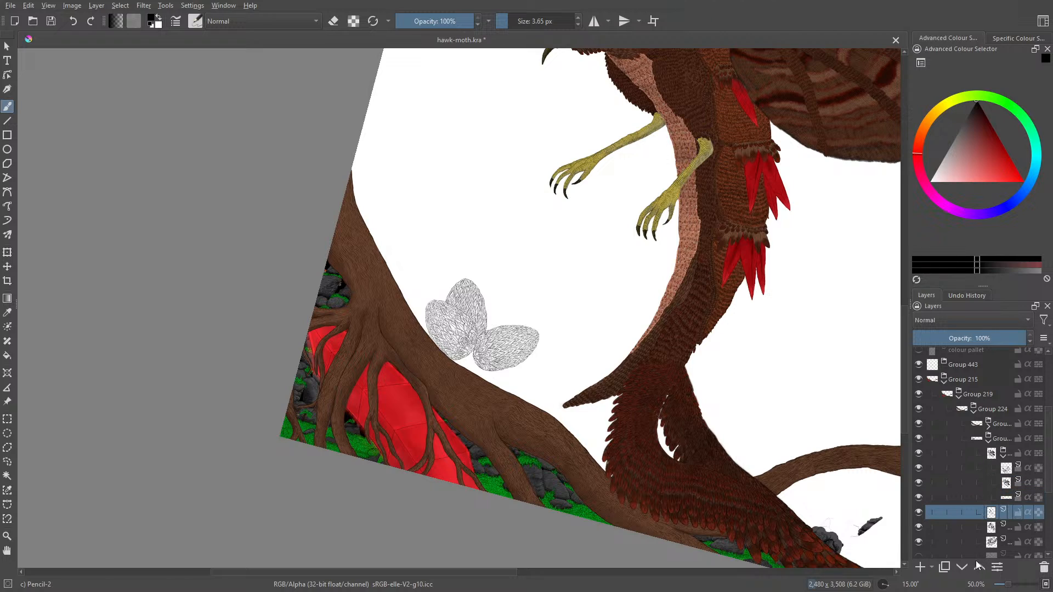
{"action": "left_click", "coordinate": [980, 568]}
{"action": "left_click", "coordinate": [979, 569]}
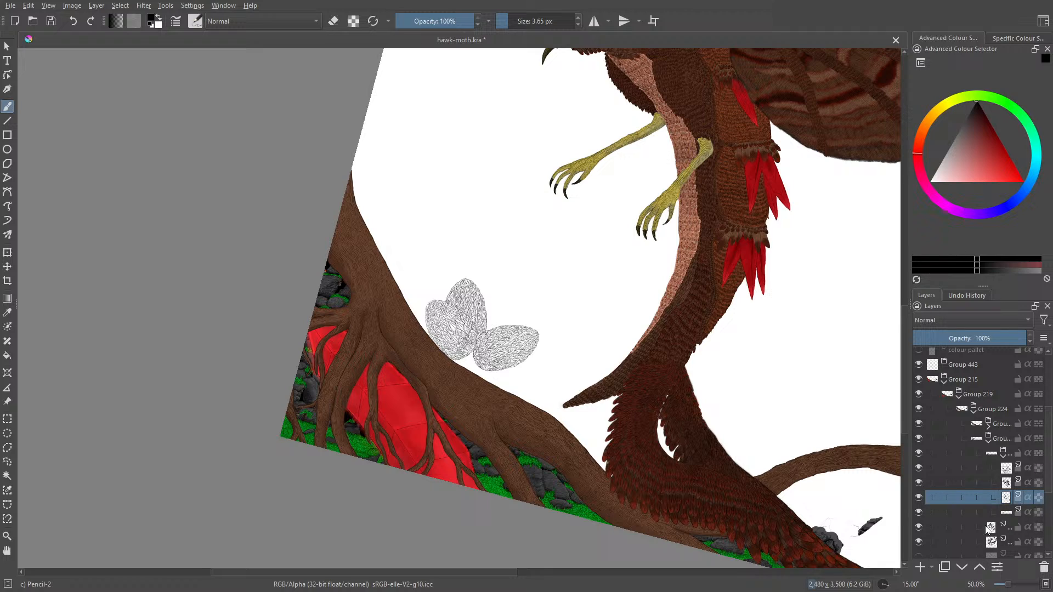
{"action": "left_click", "coordinate": [980, 569]}
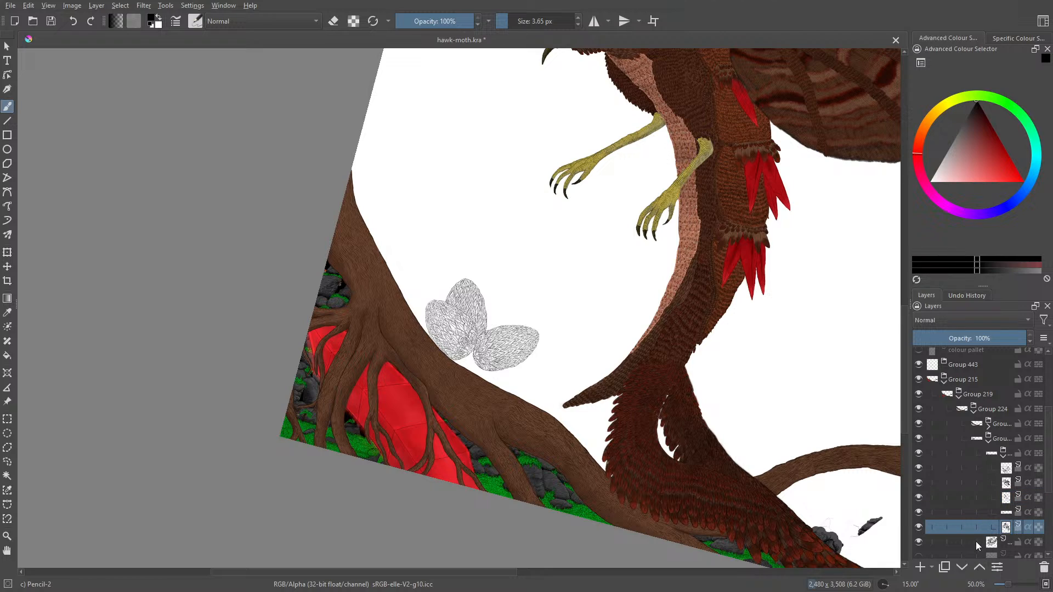
{"action": "left_click", "coordinate": [976, 570]}
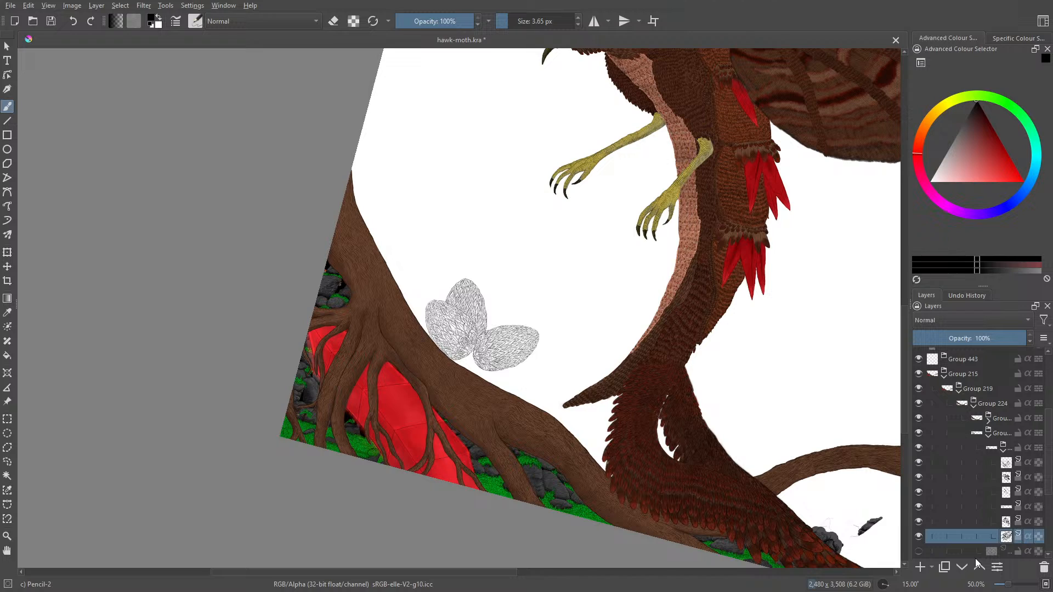
- Show the hidden line-art layer below the wing group that surrounds the three wings along the tree root
{"action": "left_click_drag", "start_coordinate": [1047, 473], "coordinate": [1048, 499]}
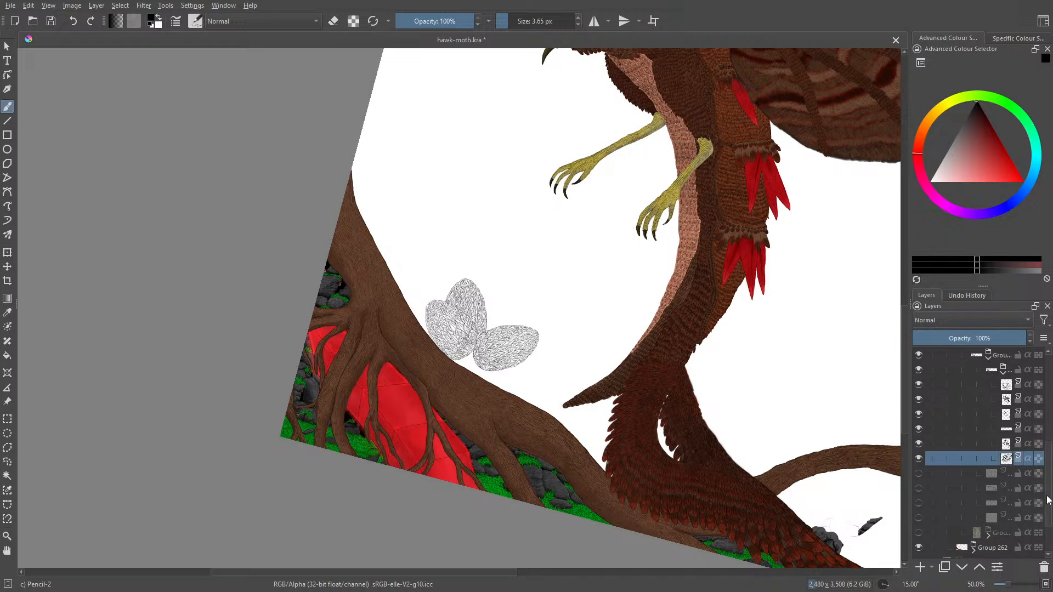
{"action": "left_click", "coordinate": [919, 491]}
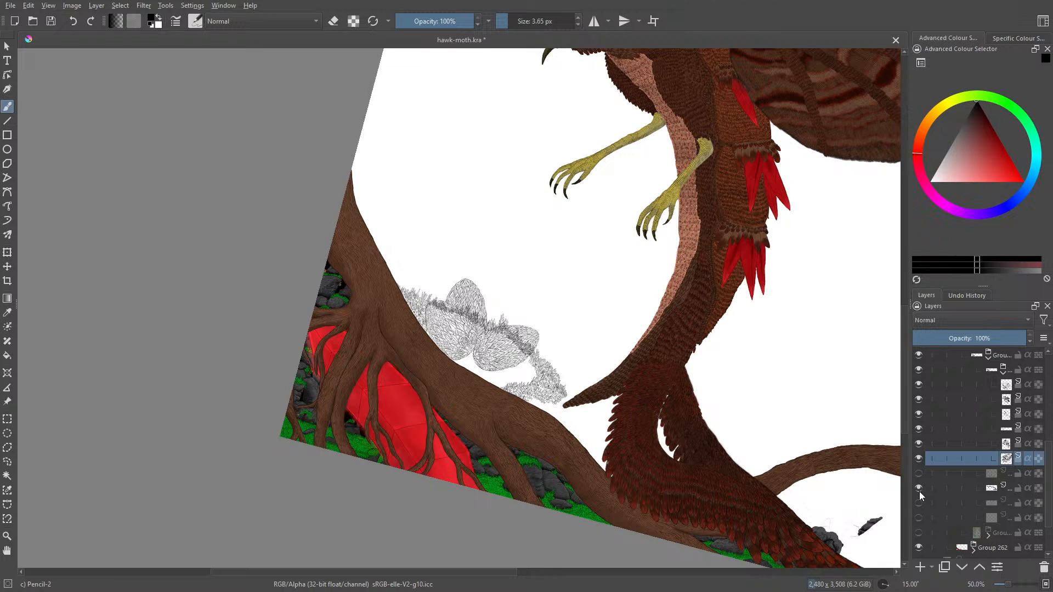
- Check the faint sketch layer against the wing line art, and hide both it and the surrounding line-art layer
{"action": "left_click", "coordinate": [917, 503]}
{"action": "left_click", "coordinate": [917, 504]}
{"action": "left_click", "coordinate": [916, 505]}
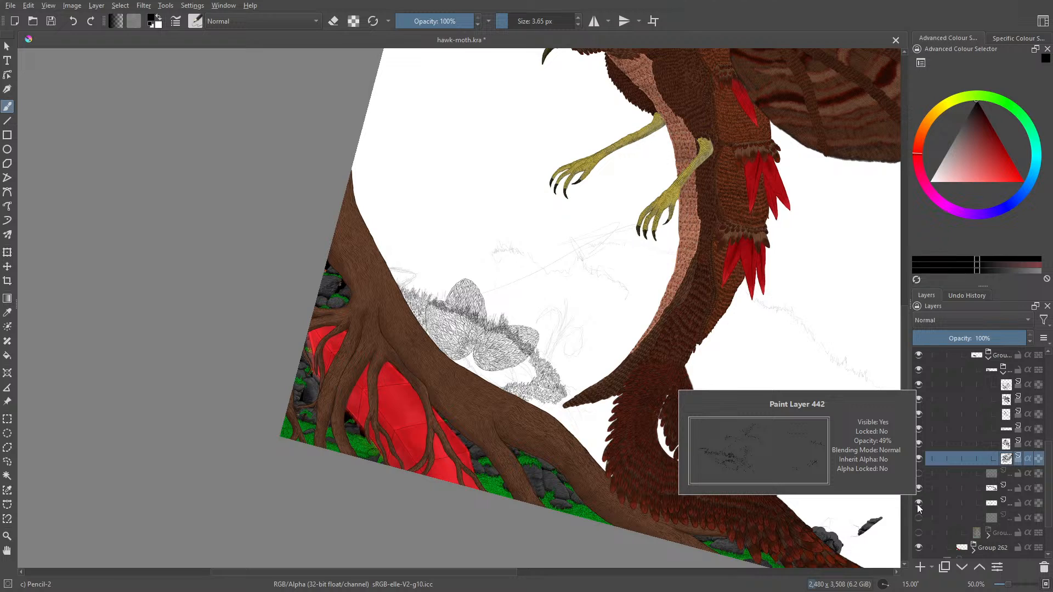
{"action": "left_click_drag", "start_coordinate": [917, 502], "coordinate": [917, 491]}
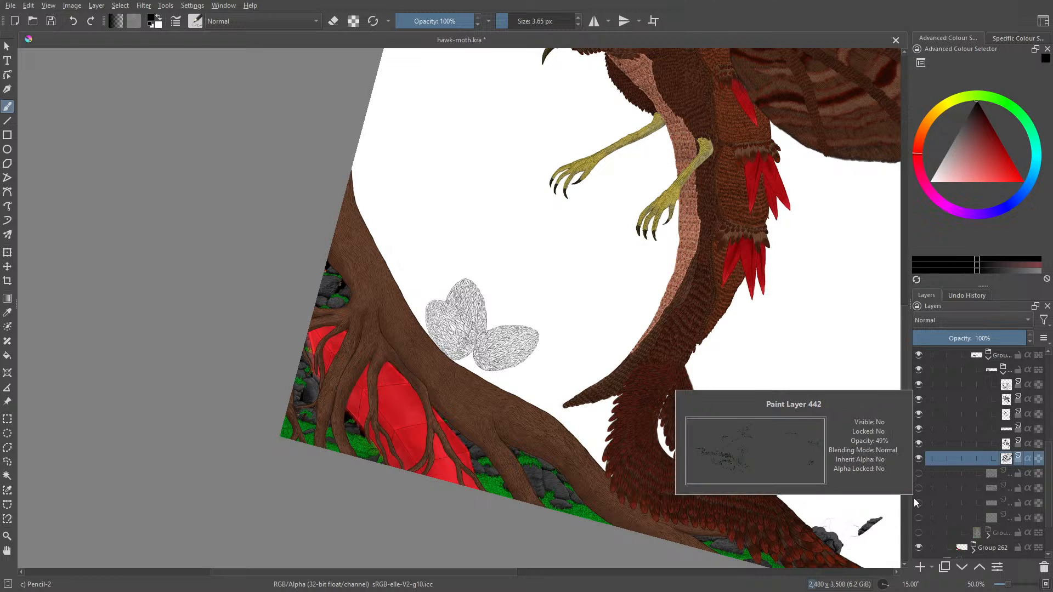
- Merge the group of wing line-art layers into a single layer, and hide and show the merged layer to check it
{"action": "left_click", "coordinate": [1003, 370]}
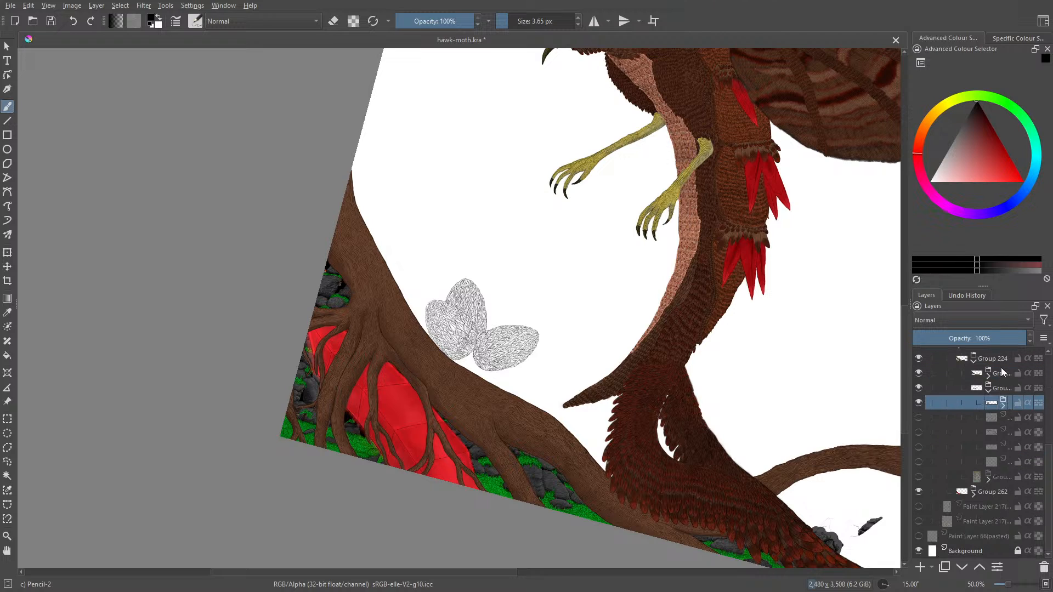
{"action": "right_click", "coordinate": [1002, 404]}
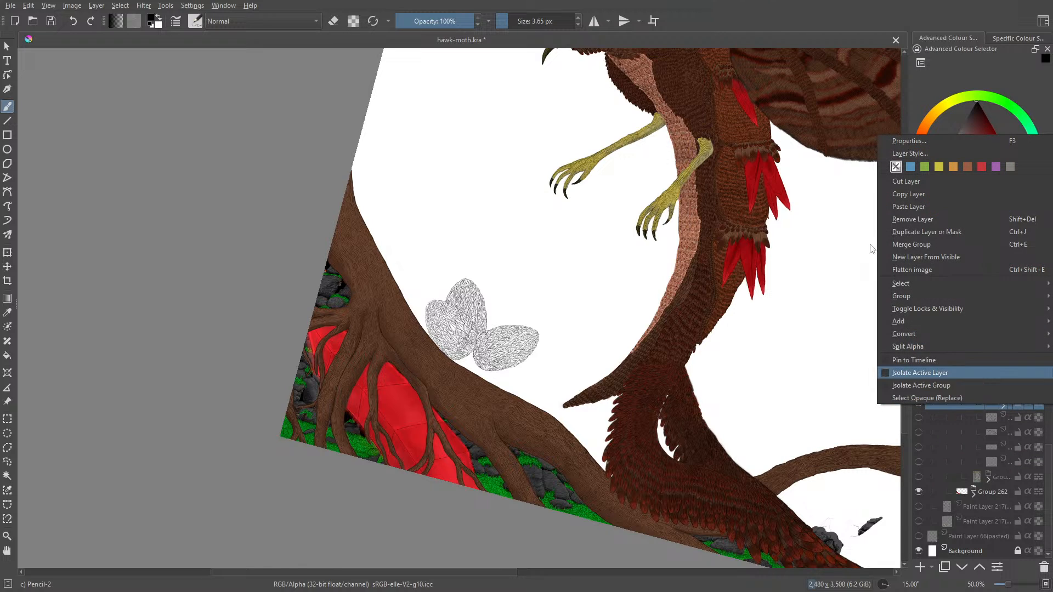
{"action": "left_click", "coordinate": [894, 244]}
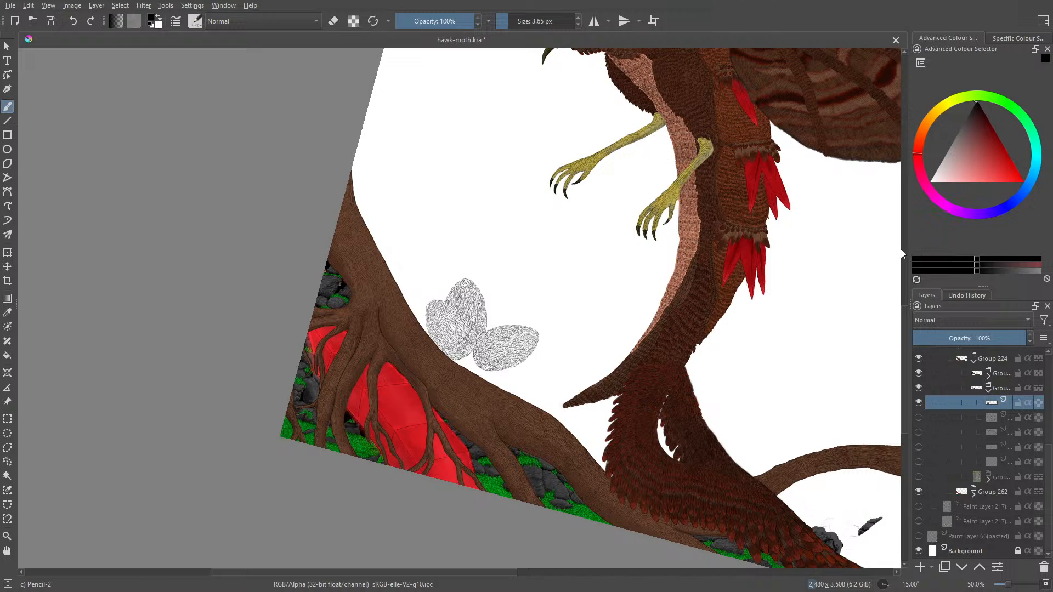
{"action": "left_click", "coordinate": [919, 403]}
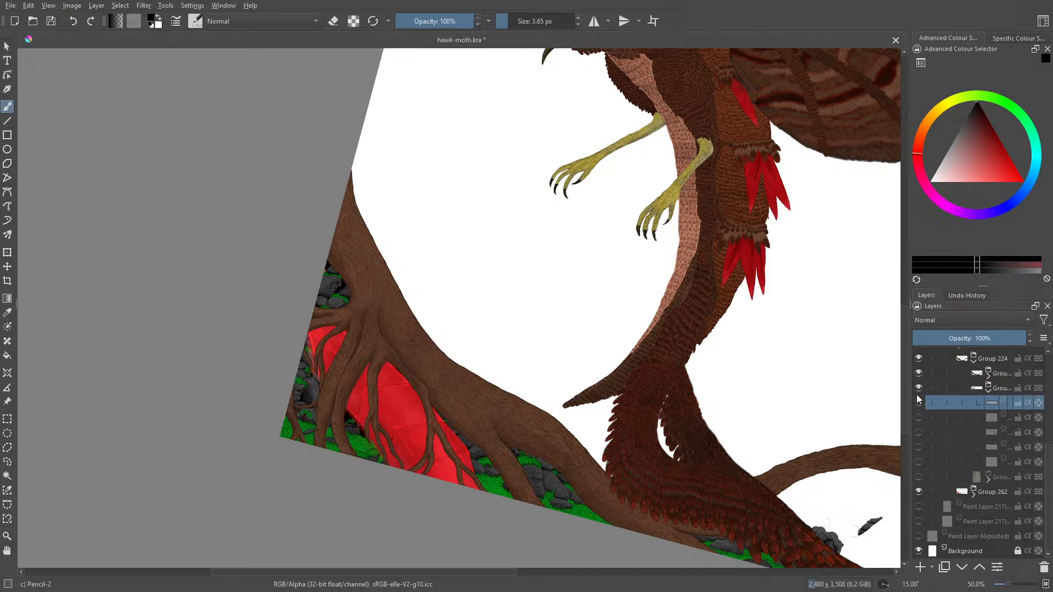
{"action": "left_click", "coordinate": [918, 403]}
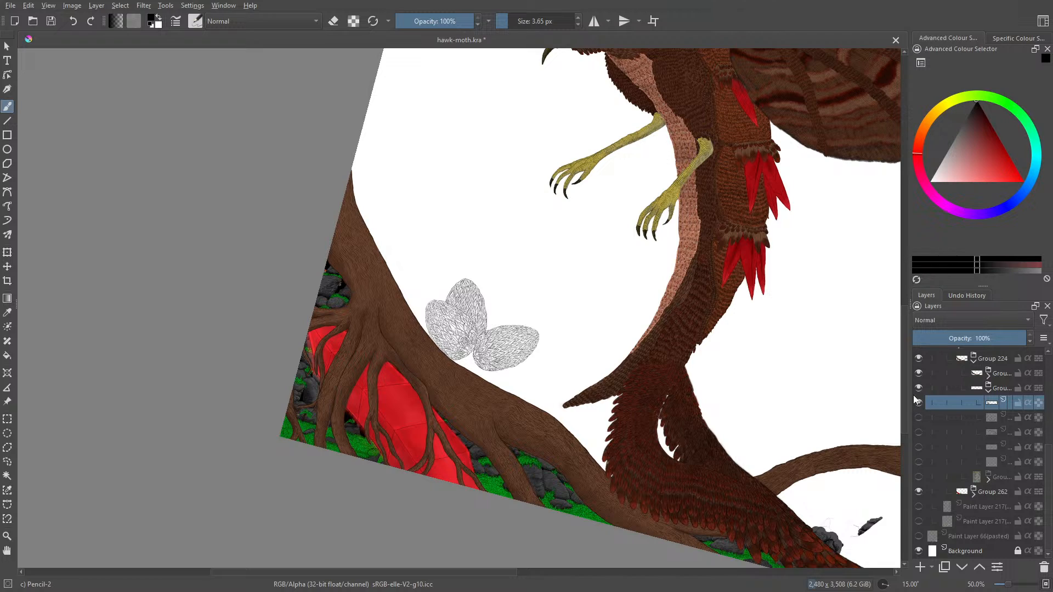